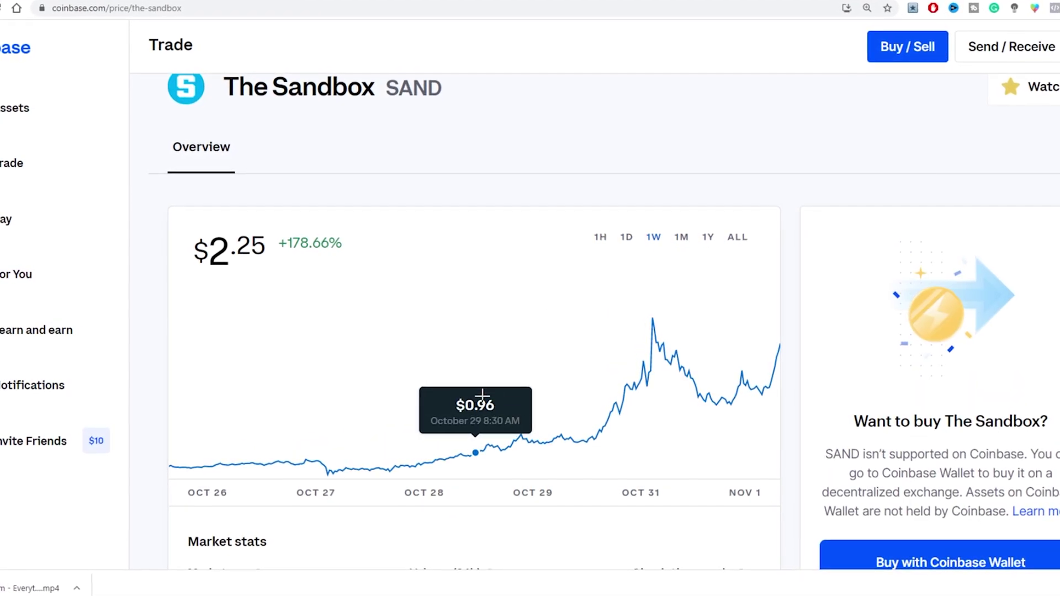
Scroll up the Coinbase price page to view the Decentraland MANA chart
{"action": "scroll", "coordinate": [552, 391], "scroll_direction": "up", "scroll_amount": 1}
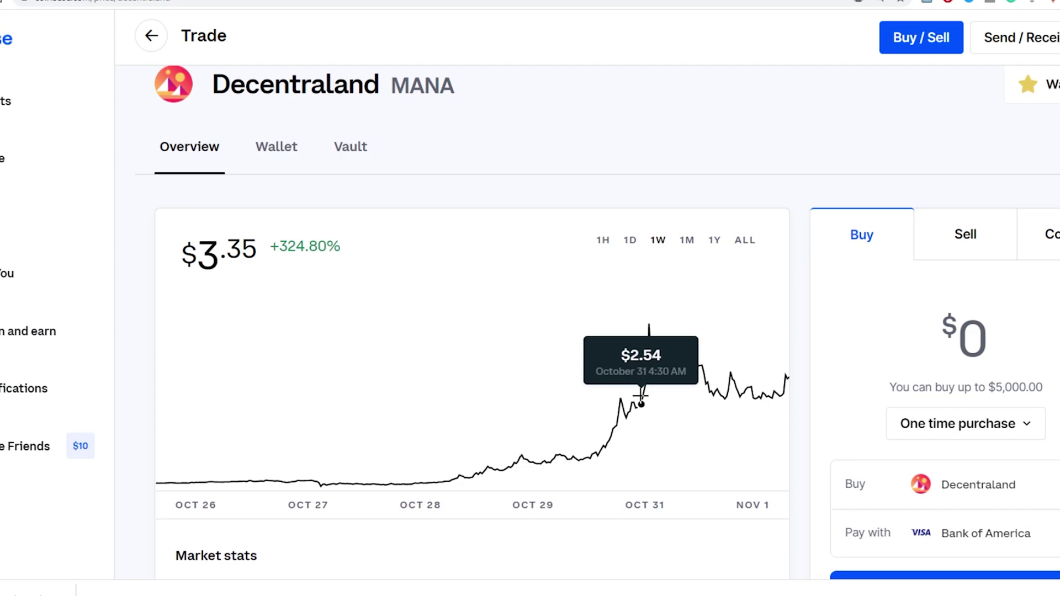
{"action": "scroll", "coordinate": [640, 396], "scroll_direction": "up", "scroll_amount": 1}
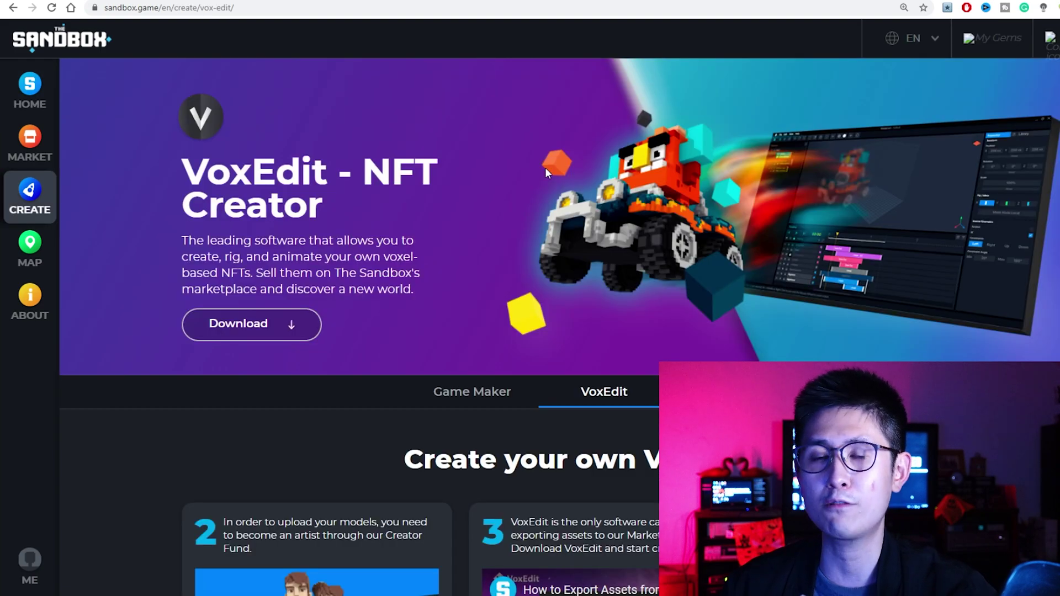
Scroll through VoxEdit's Modeler, Animator and NFT Maker features and artist creations like BG Basketball Hoop
{"action": "scroll", "coordinate": [548, 160], "scroll_direction": "down", "scroll_amount": 1}
{"action": "scroll", "coordinate": [548, 326], "scroll_direction": "down", "scroll_amount": 1}
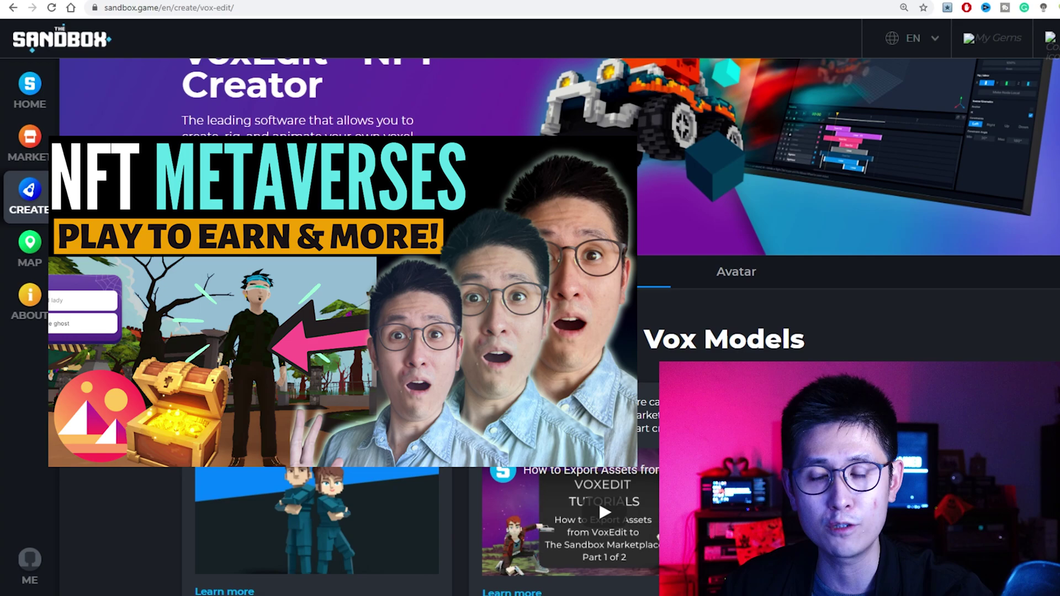
{"action": "scroll", "coordinate": [629, 271], "scroll_direction": "down", "scroll_amount": 4}
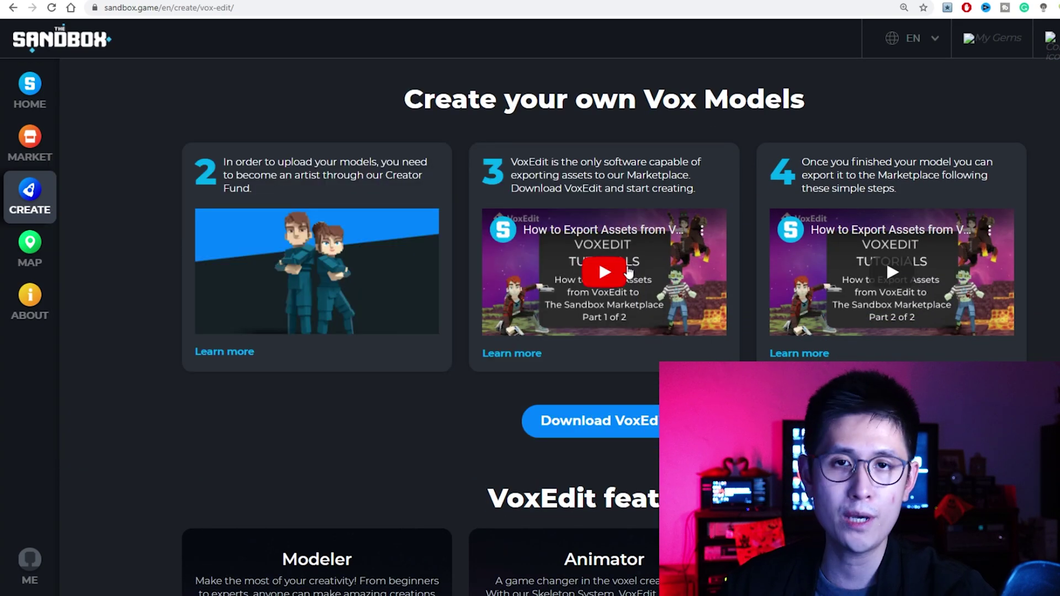
{"action": "scroll", "coordinate": [628, 271], "scroll_direction": "down", "scroll_amount": 7}
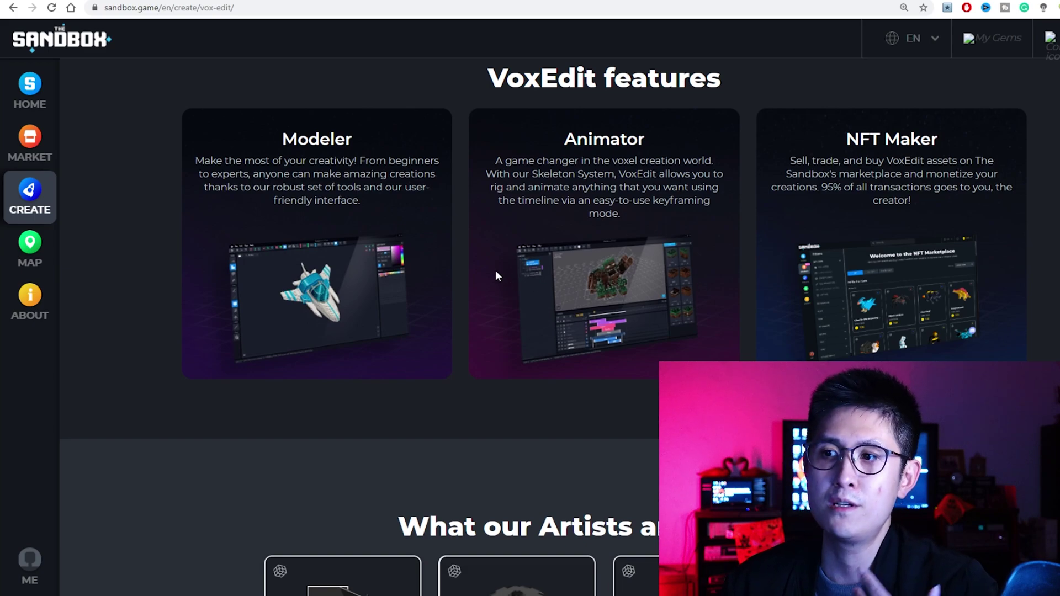
{"action": "scroll", "coordinate": [458, 245], "scroll_direction": "down", "scroll_amount": 1}
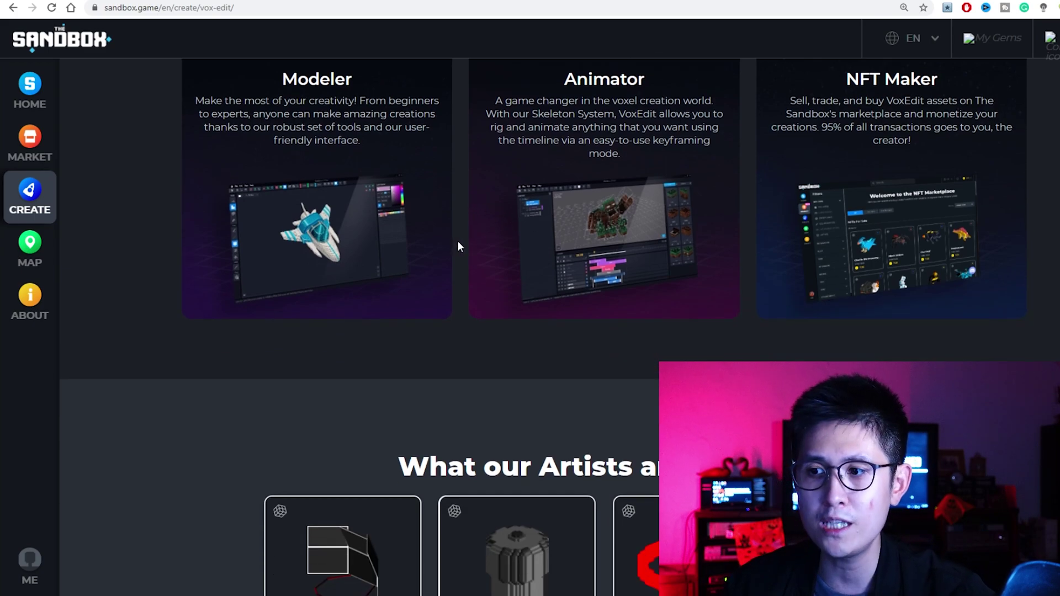
{"action": "scroll", "coordinate": [458, 241], "scroll_direction": "down", "scroll_amount": 3}
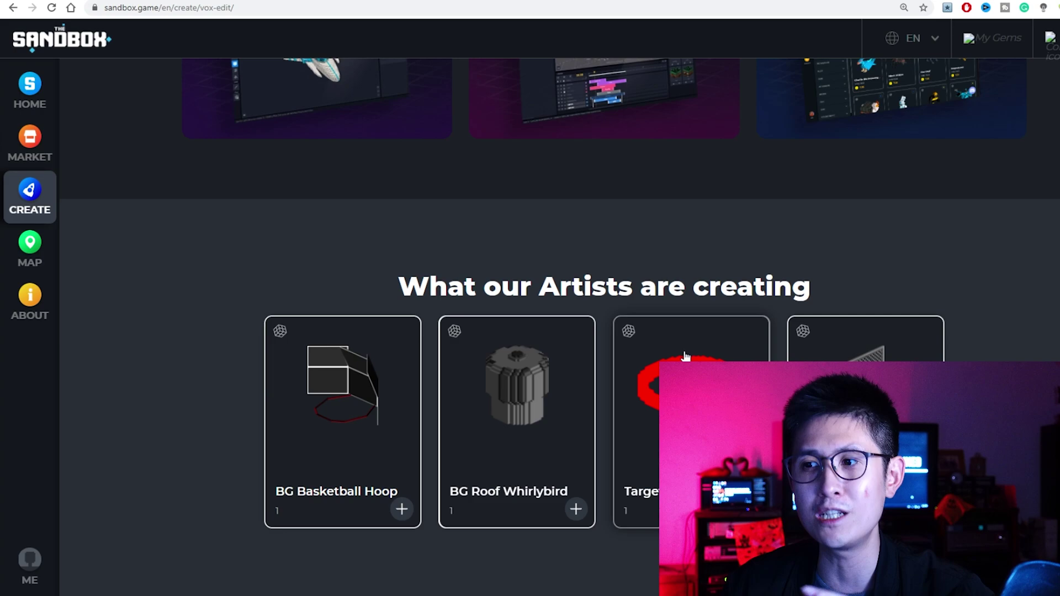
{"action": "scroll", "coordinate": [695, 345], "scroll_direction": "down", "scroll_amount": 6}
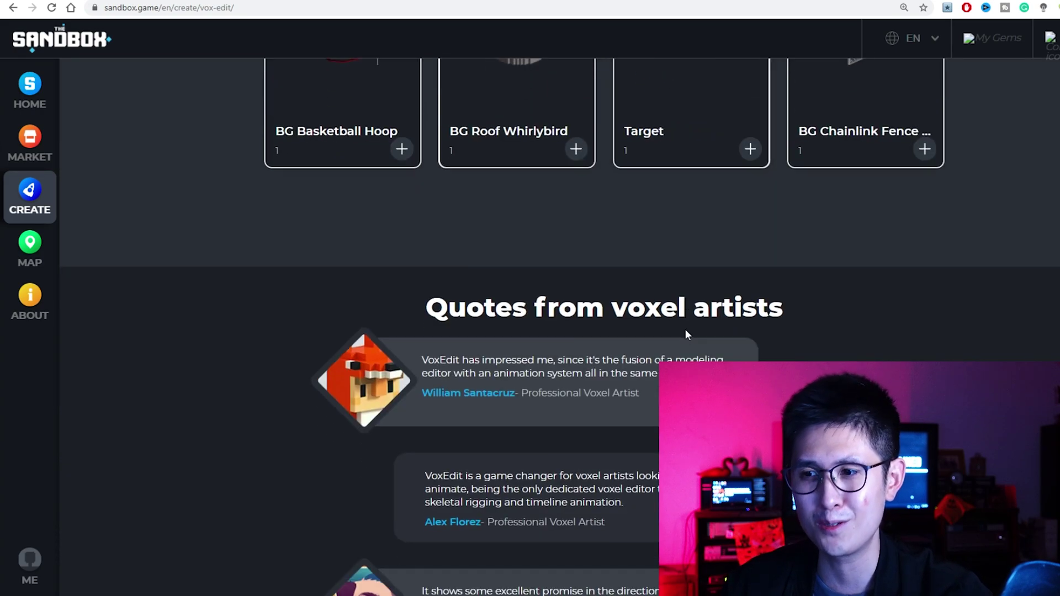
{"action": "scroll", "coordinate": [681, 322], "scroll_direction": "up", "scroll_amount": 10}
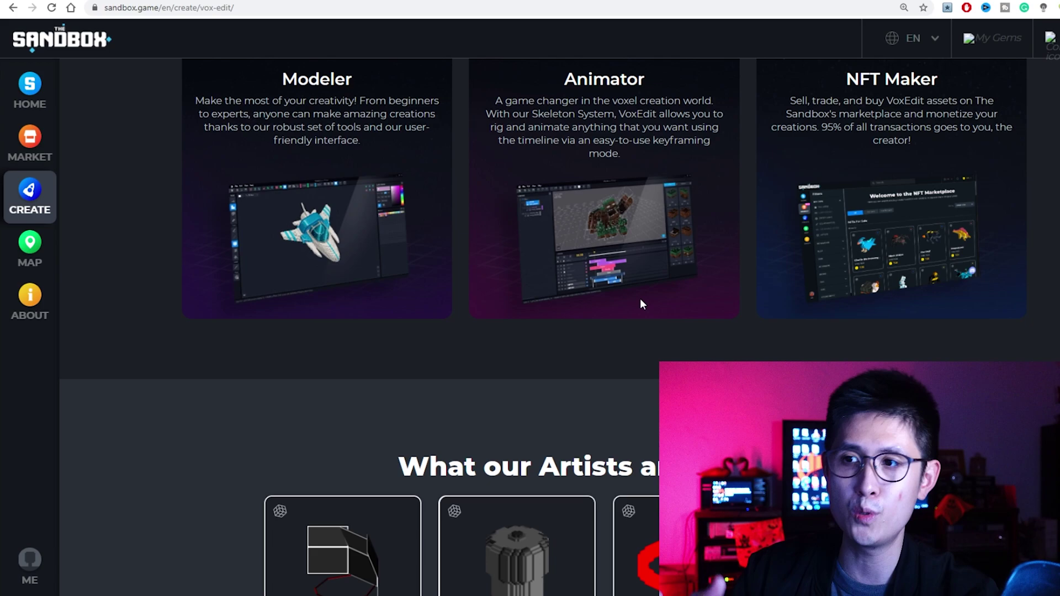
{"action": "scroll", "coordinate": [641, 303], "scroll_direction": "up", "scroll_amount": 2}
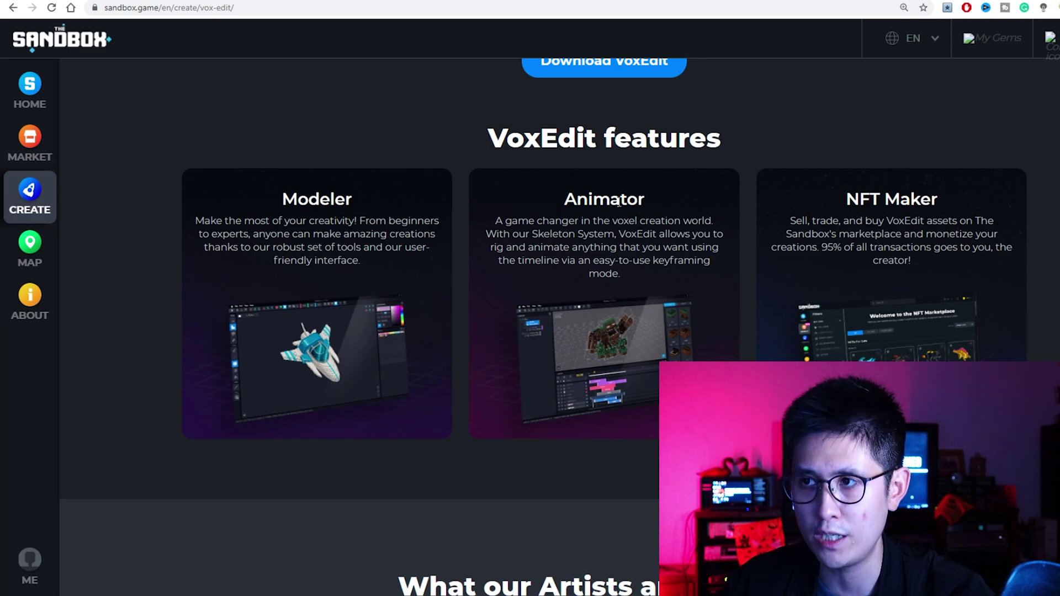
{"action": "scroll", "coordinate": [618, 202], "scroll_direction": "down", "scroll_amount": 7}
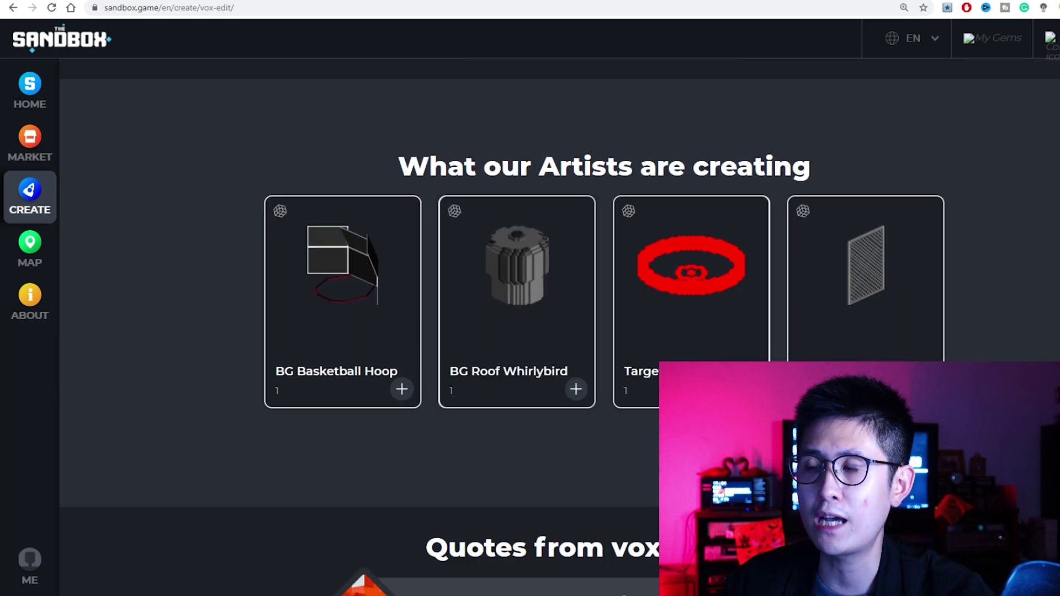
Open the NFT Marketplace shop and browse past the NFTs For Sale cards to NFTs Entities
{"action": "left_click", "coordinate": [31, 144]}
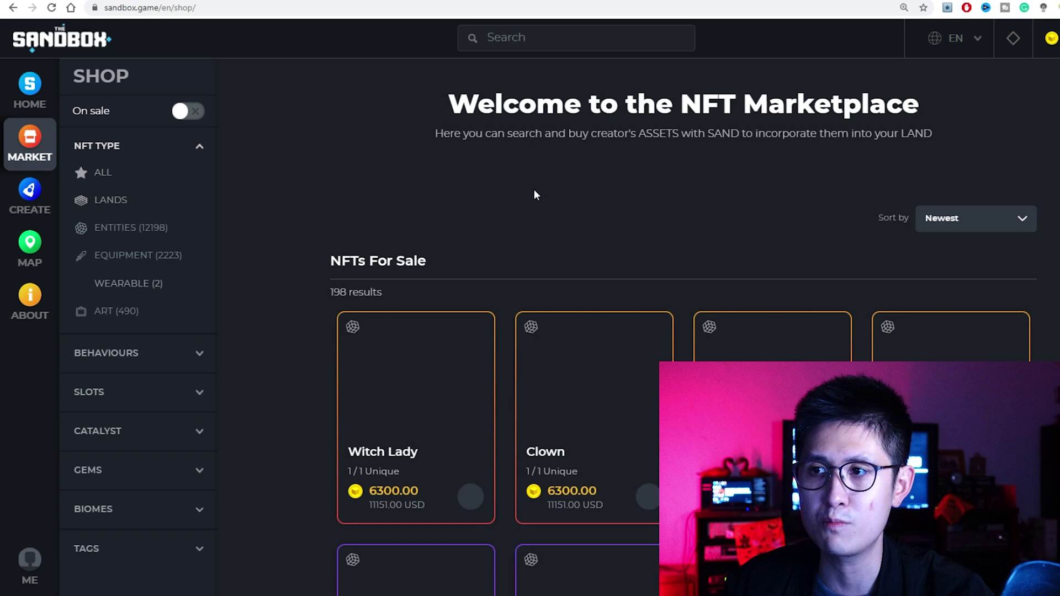
{"action": "scroll", "coordinate": [534, 194], "scroll_direction": "down", "scroll_amount": 3}
{"action": "scroll", "coordinate": [705, 172], "scroll_direction": "down", "scroll_amount": 12}
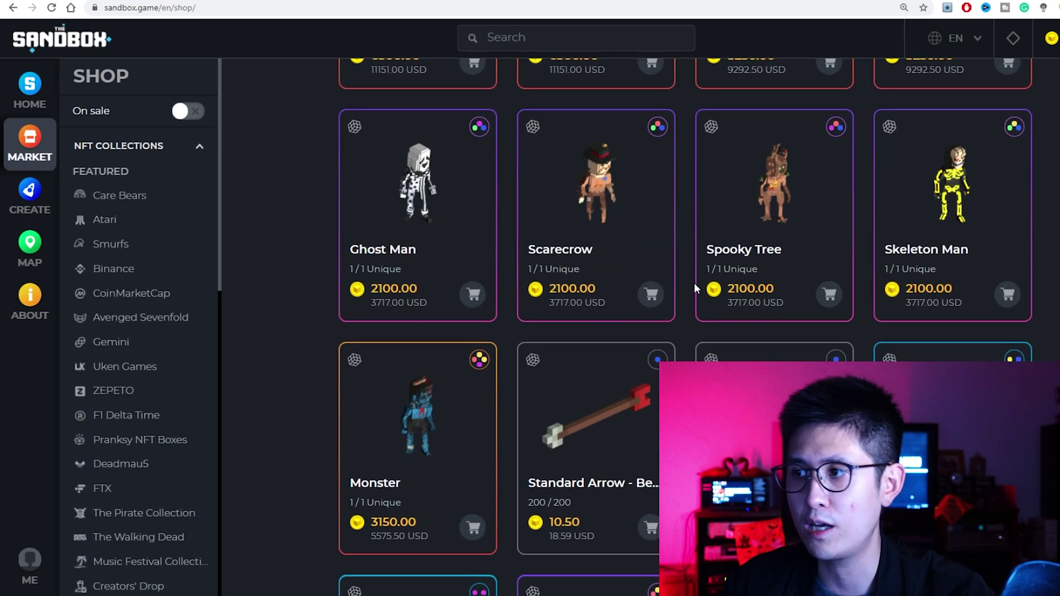
{"action": "scroll", "coordinate": [607, 221], "scroll_direction": "down", "scroll_amount": 8}
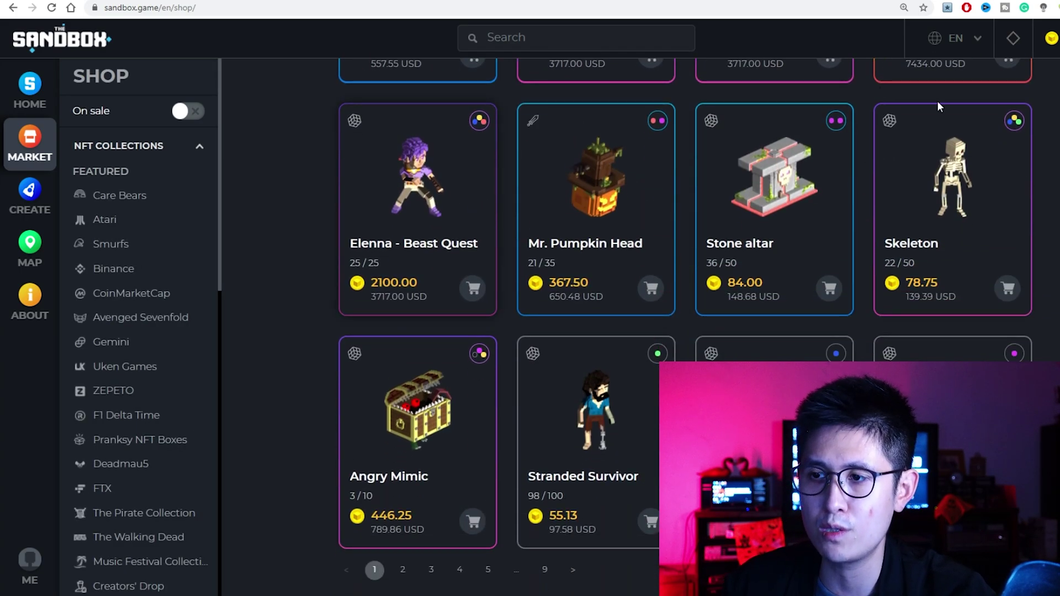
{"action": "scroll", "coordinate": [470, 298], "scroll_direction": "down", "scroll_amount": 4}
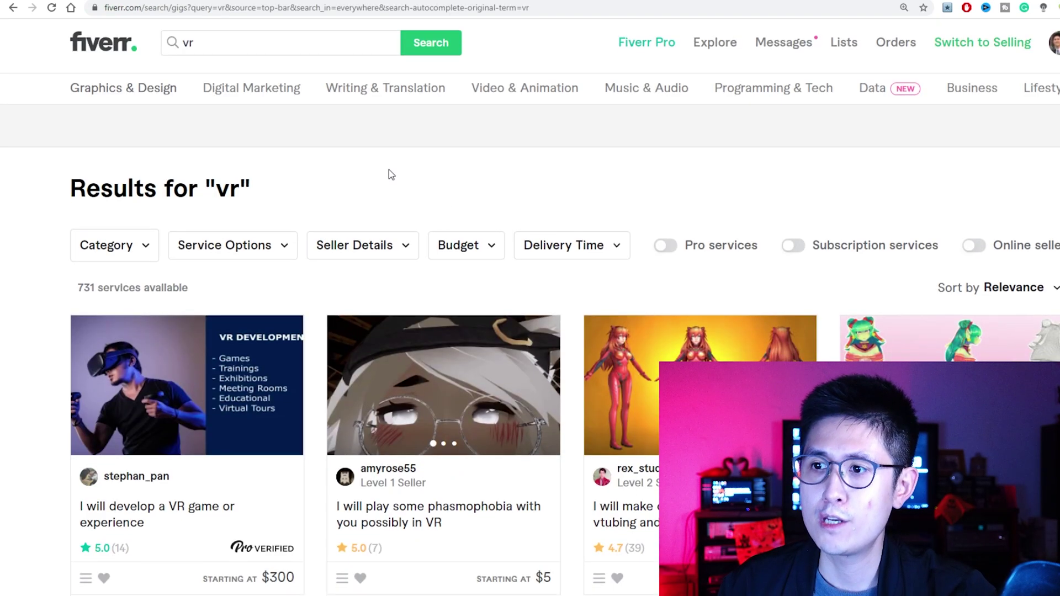
Scroll through Fiverr's 731 service results for 'vr'
{"action": "scroll", "coordinate": [389, 169], "scroll_direction": "down", "scroll_amount": 3}
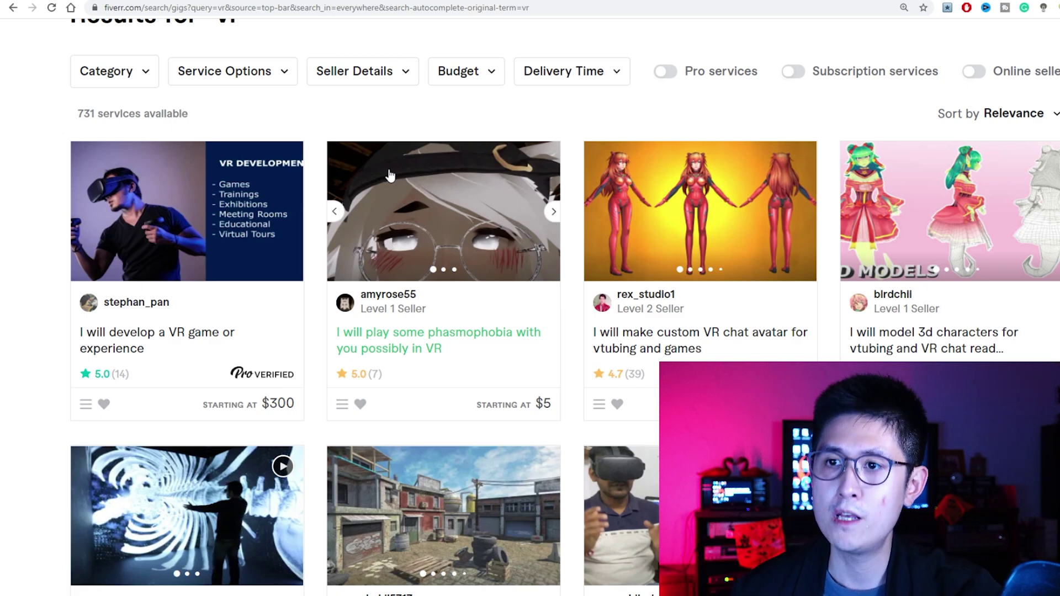
{"action": "scroll", "coordinate": [389, 175], "scroll_direction": "up", "scroll_amount": 3}
{"action": "scroll", "coordinate": [433, 173], "scroll_direction": "down", "scroll_amount": 2}
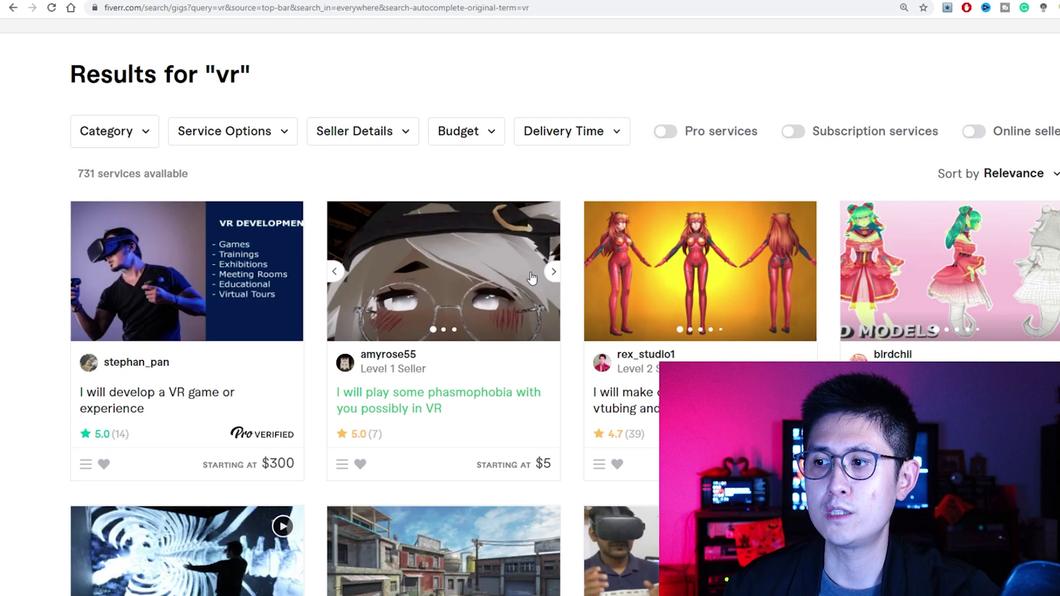
{"action": "scroll", "coordinate": [491, 300], "scroll_direction": "down", "scroll_amount": 1}
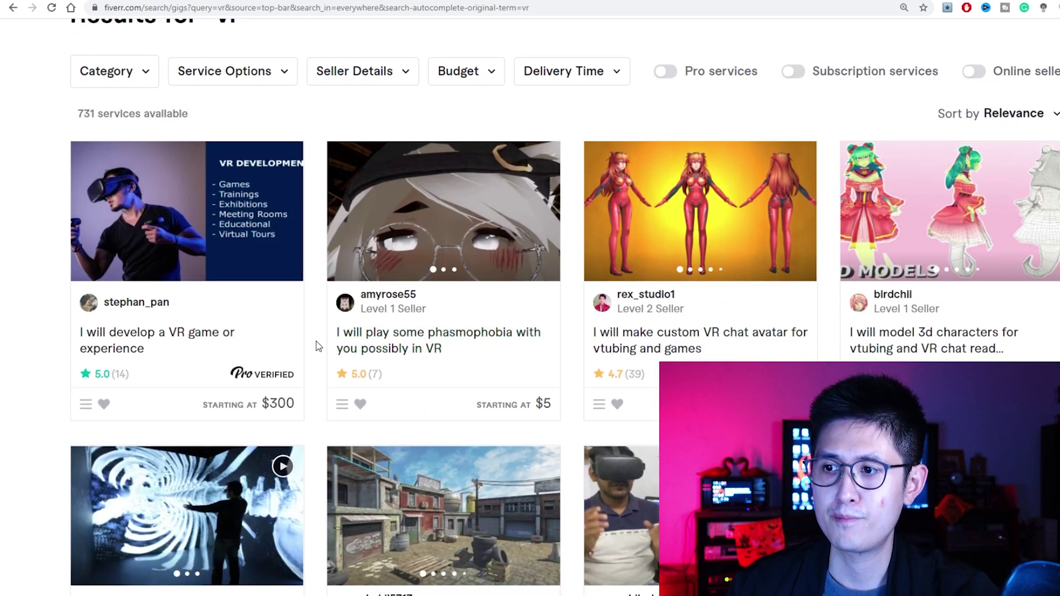
{"action": "scroll", "coordinate": [300, 364], "scroll_direction": "down", "scroll_amount": 1}
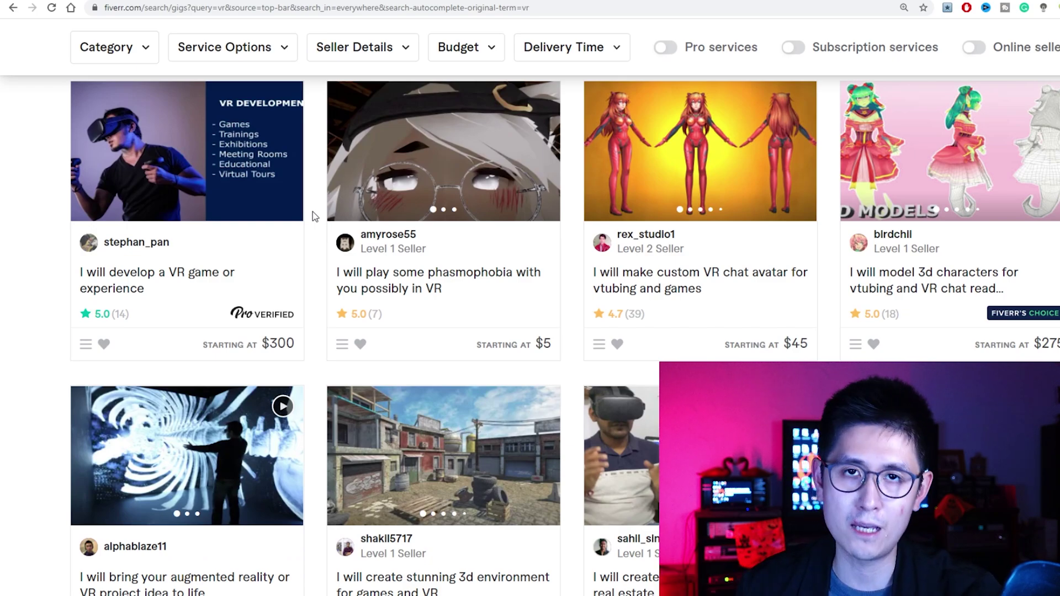
{"action": "scroll", "coordinate": [572, 331], "scroll_direction": "down", "scroll_amount": 3}
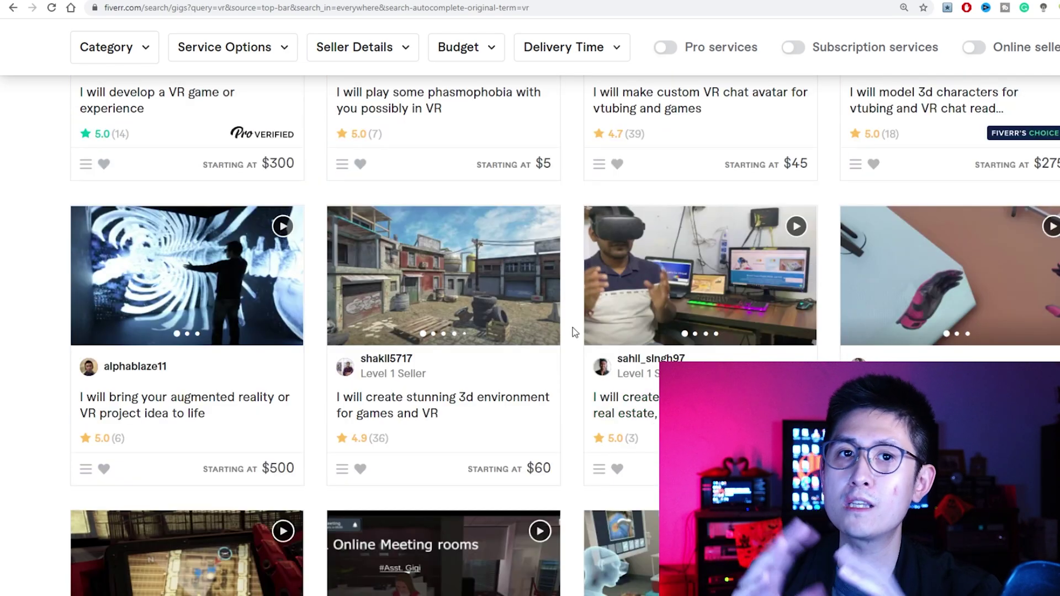
{"action": "scroll", "coordinate": [572, 327], "scroll_direction": "down", "scroll_amount": 2}
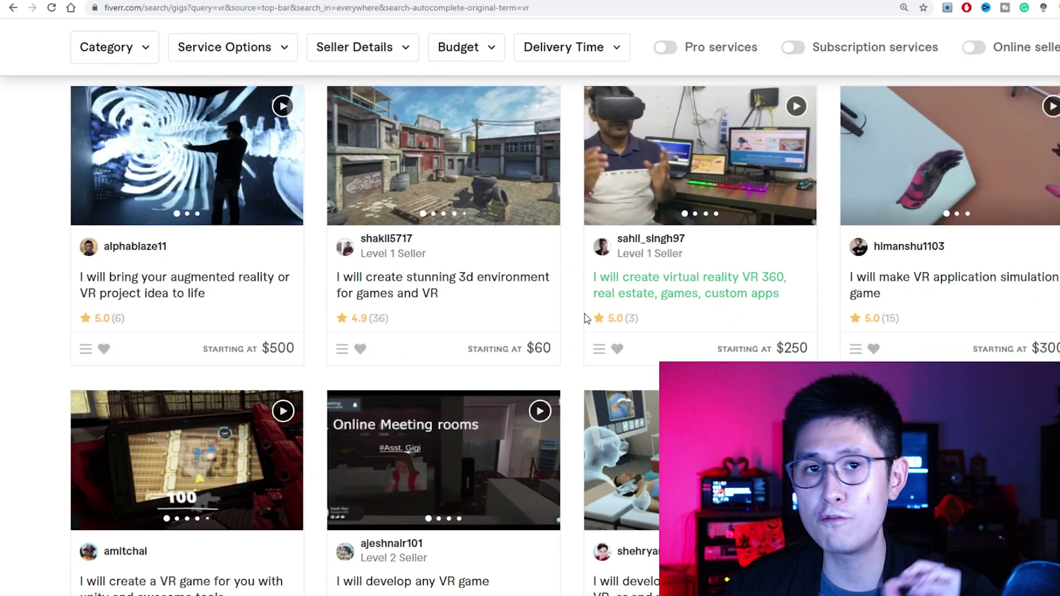
{"action": "scroll", "coordinate": [586, 296], "scroll_direction": "up", "scroll_amount": 1}
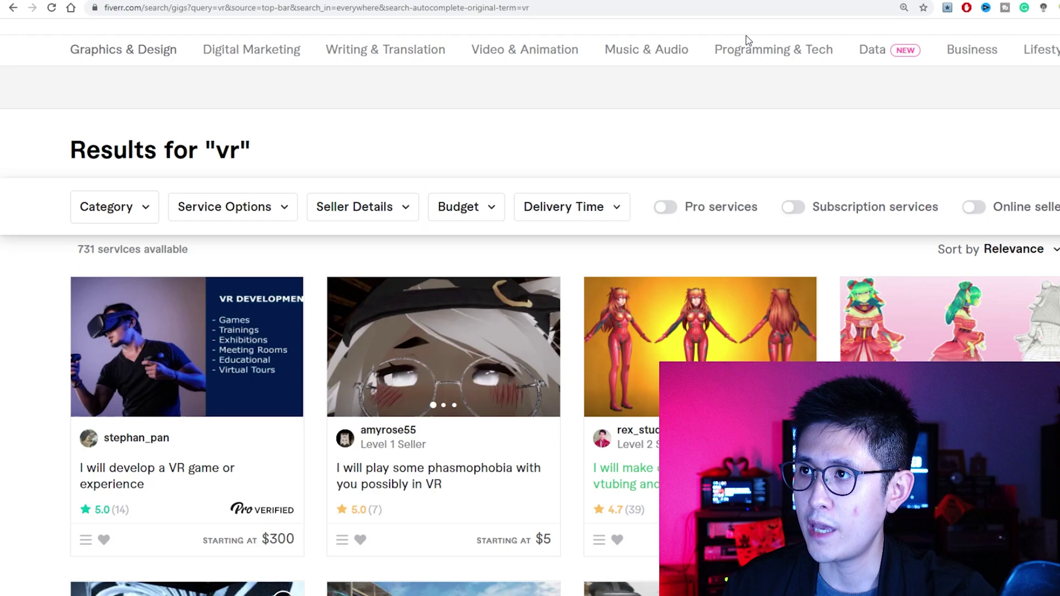
{"action": "scroll", "coordinate": [746, 36], "scroll_direction": "up", "scroll_amount": 1}
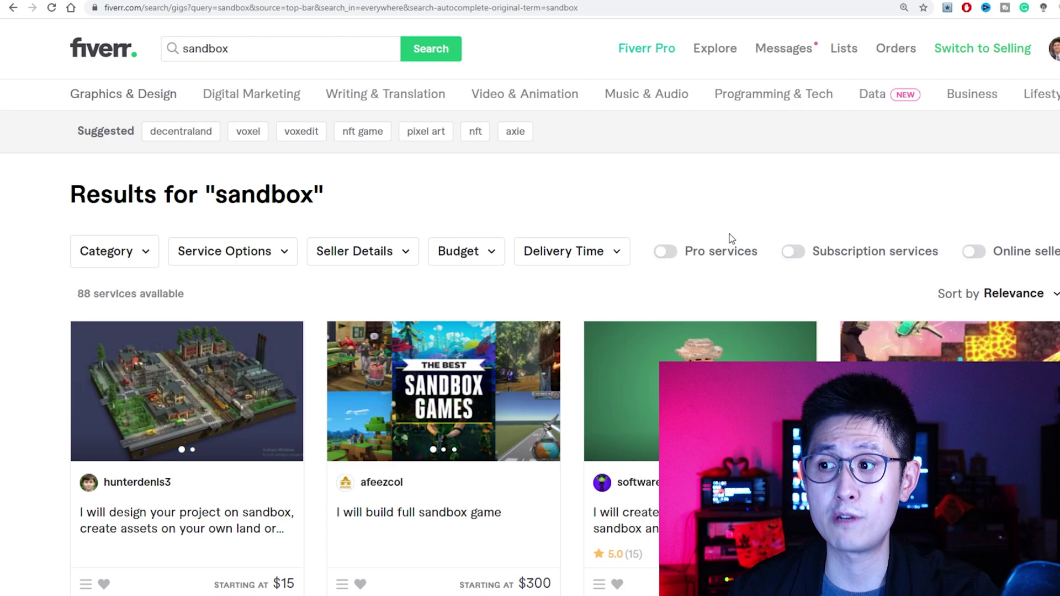
Browse sandbox gigs such as full game development from $350 and voxel art from $15
{"action": "scroll", "coordinate": [731, 239], "scroll_direction": "down", "scroll_amount": 1}
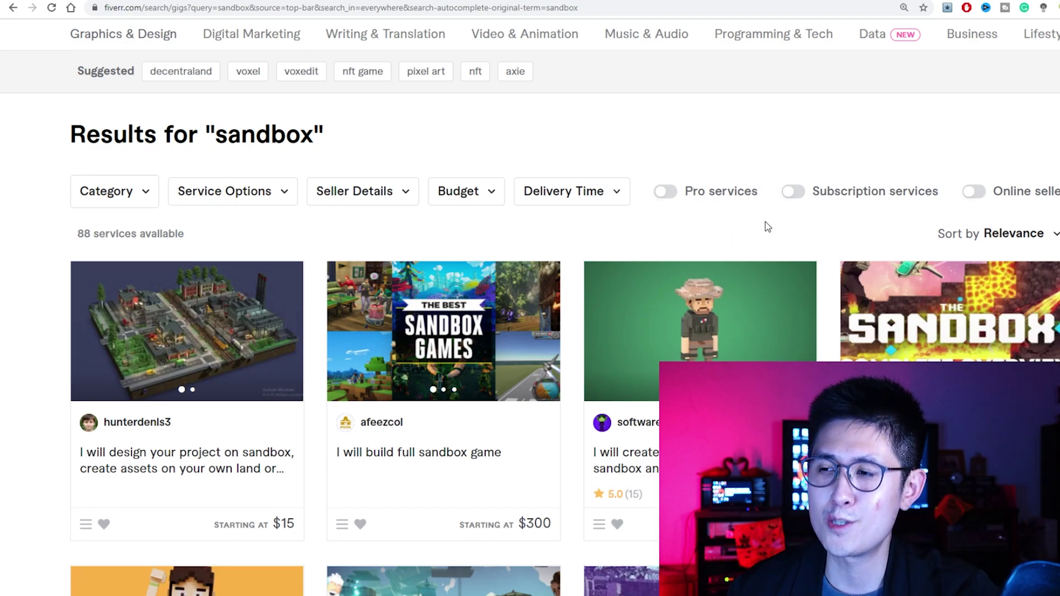
{"action": "scroll", "coordinate": [430, 167], "scroll_direction": "up", "scroll_amount": 1}
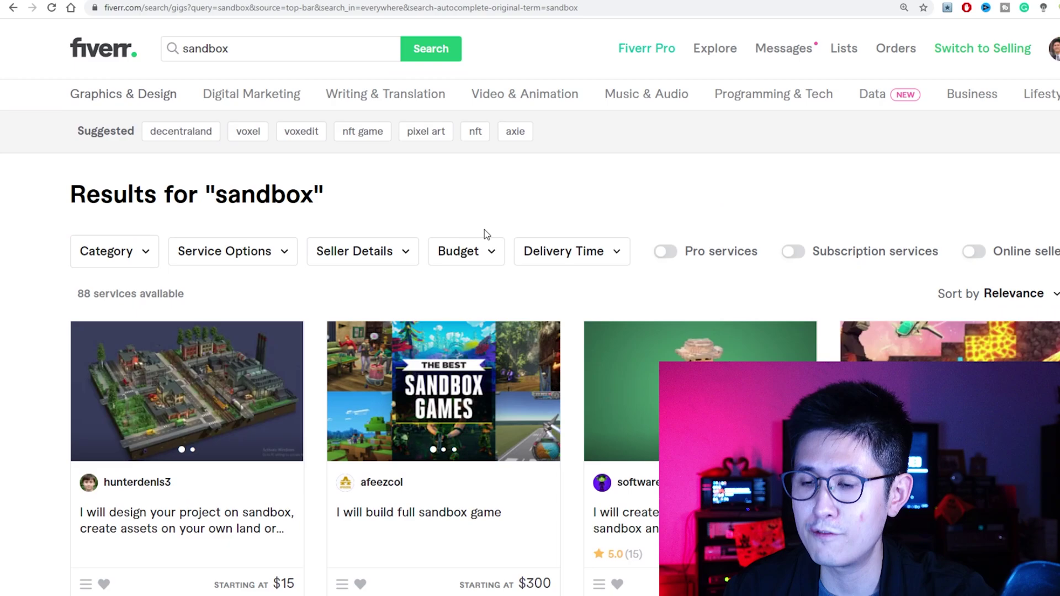
{"action": "scroll", "coordinate": [483, 243], "scroll_direction": "down", "scroll_amount": 2}
{"action": "scroll", "coordinate": [641, 323], "scroll_direction": "down", "scroll_amount": 2}
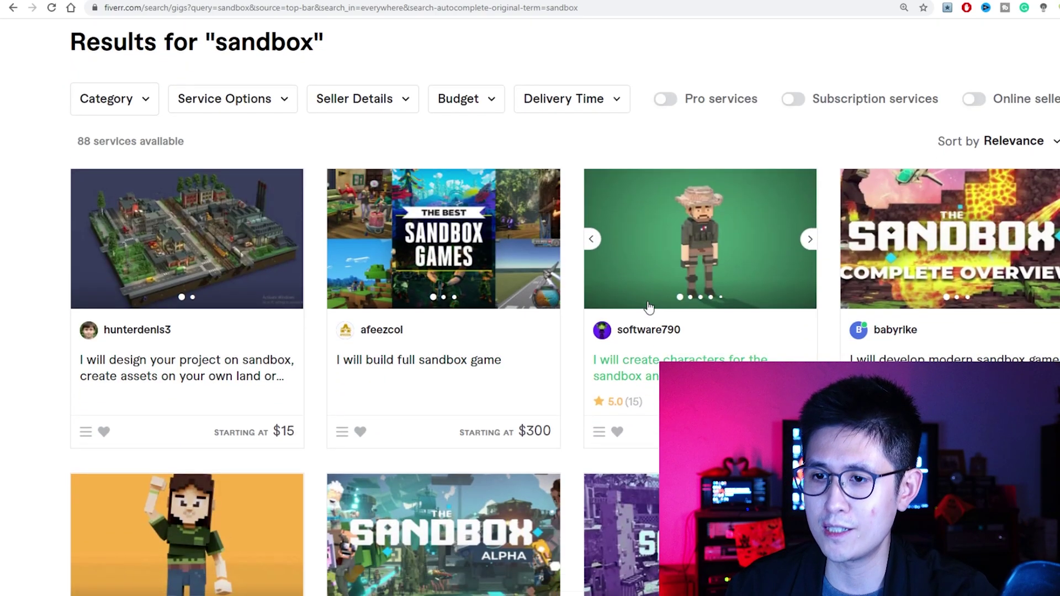
{"action": "scroll", "coordinate": [731, 252], "scroll_direction": "down", "scroll_amount": 3}
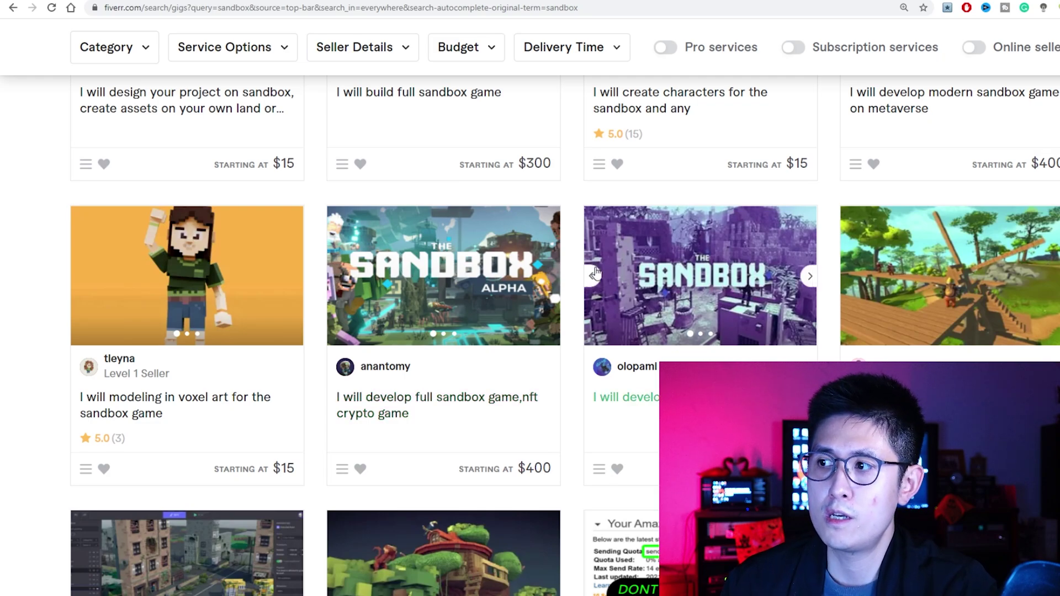
{"action": "scroll", "coordinate": [573, 268], "scroll_direction": "down", "scroll_amount": 1}
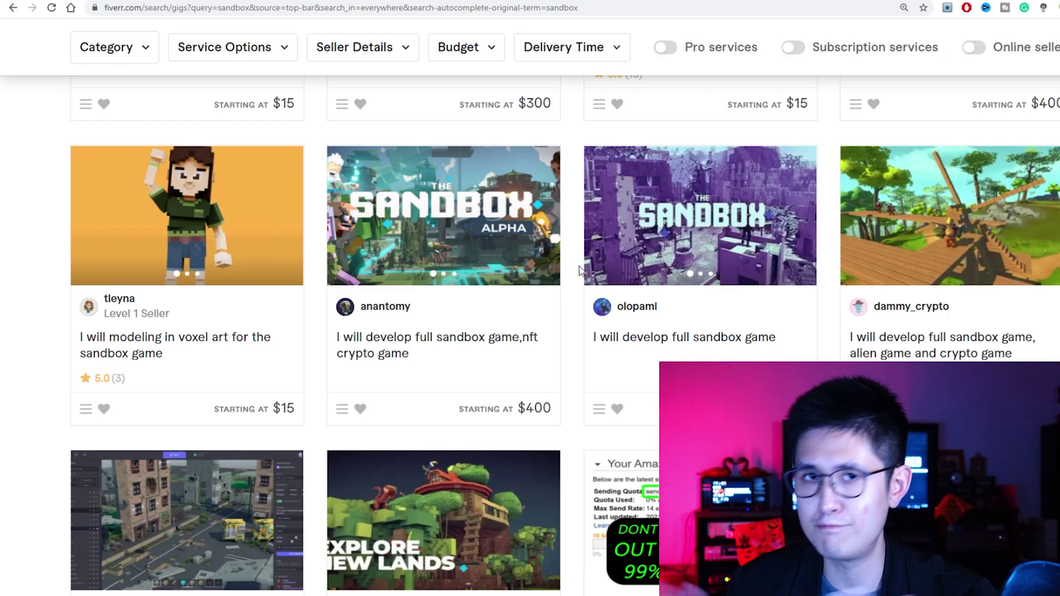
{"action": "scroll", "coordinate": [577, 269], "scroll_direction": "down", "scroll_amount": 4}
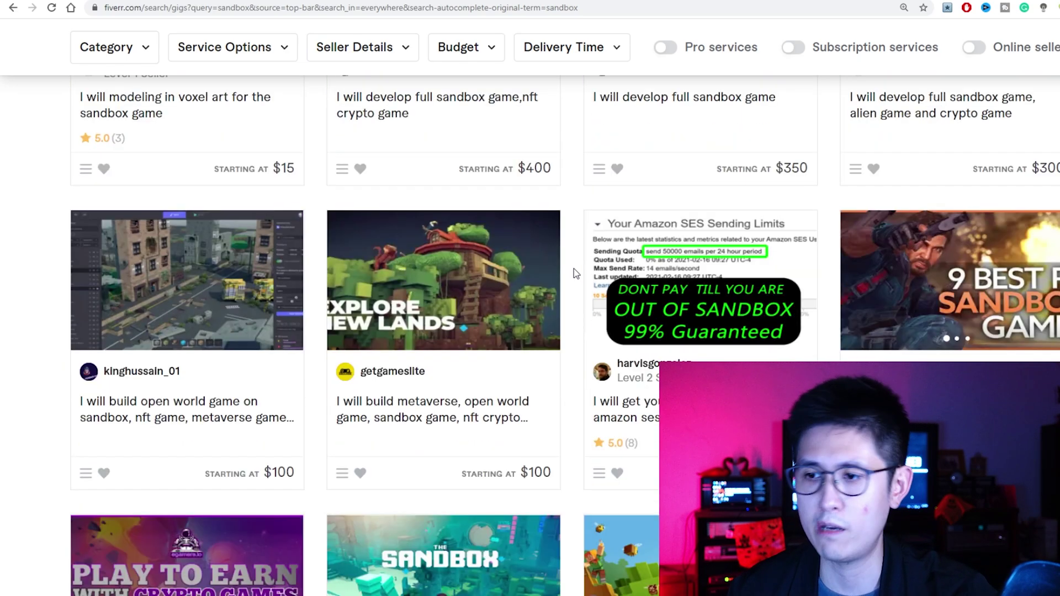
{"action": "scroll", "coordinate": [708, 264], "scroll_direction": "up", "scroll_amount": 2}
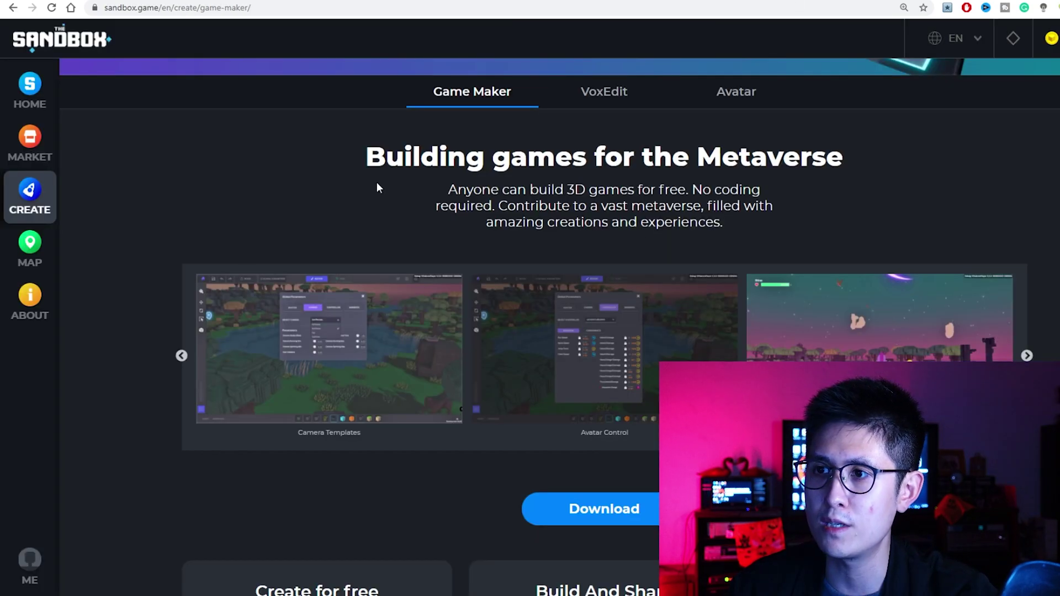
Open the VoxEdit creation page and scroll through its features
{"action": "scroll", "coordinate": [482, 173], "scroll_direction": "up", "scroll_amount": 5}
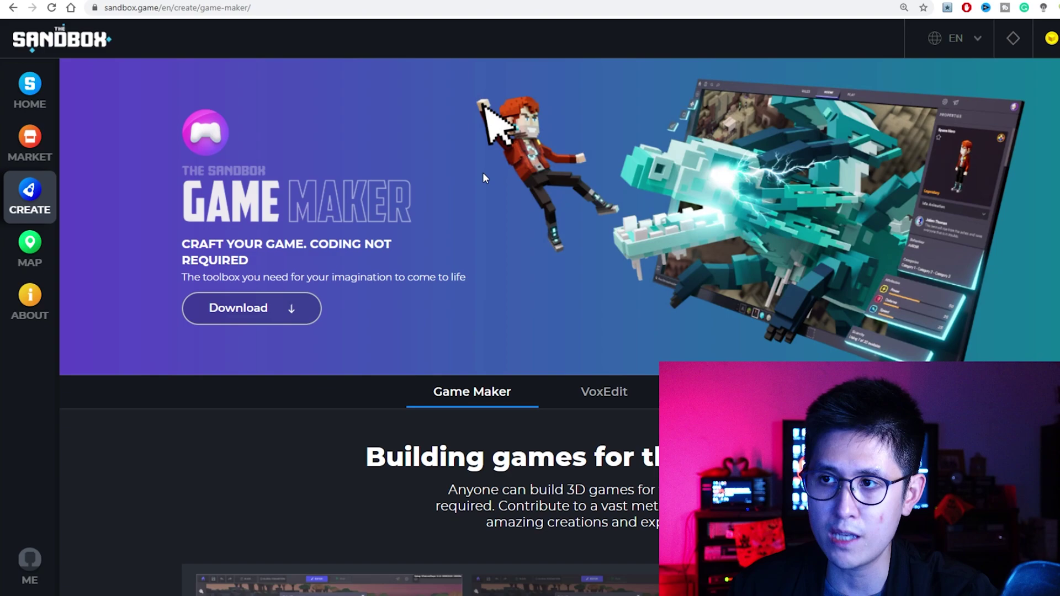
{"action": "left_click", "coordinate": [604, 393]}
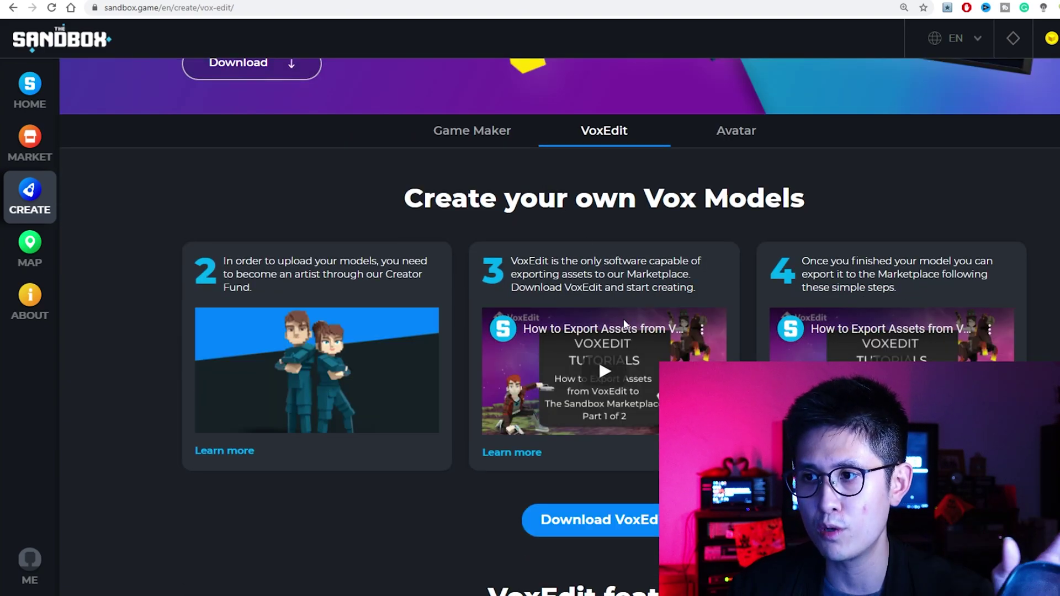
{"action": "scroll", "coordinate": [632, 342], "scroll_direction": "down", "scroll_amount": 5}
{"action": "scroll", "coordinate": [633, 345], "scroll_direction": "down", "scroll_amount": 3}
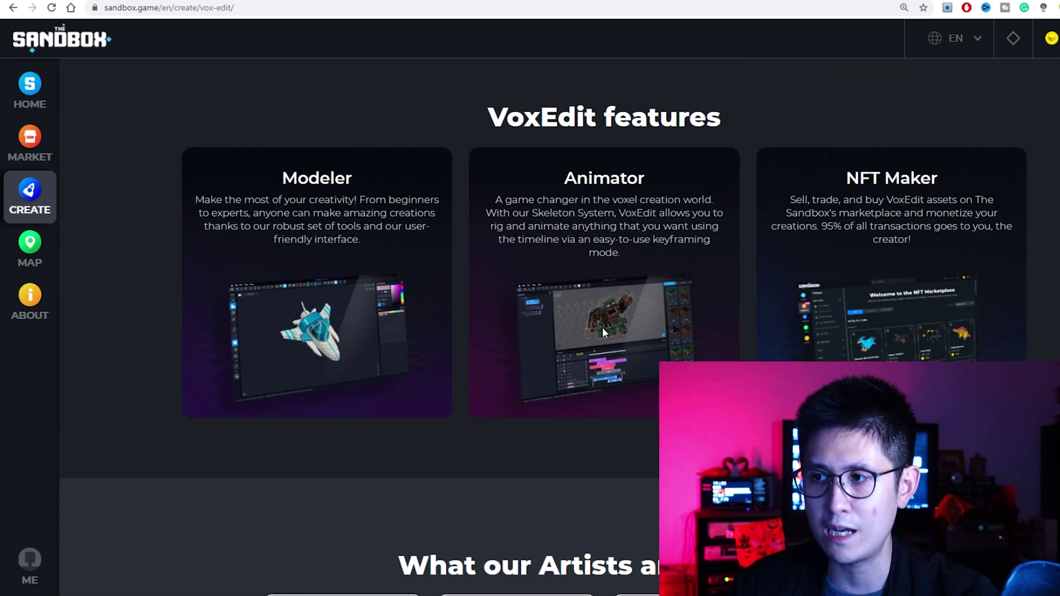
{"action": "scroll", "coordinate": [601, 327], "scroll_direction": "up", "scroll_amount": 9}
Browse the Game Maker page, glance at VoxEdit again, and return to Game Maker
{"action": "left_click", "coordinate": [490, 192]}
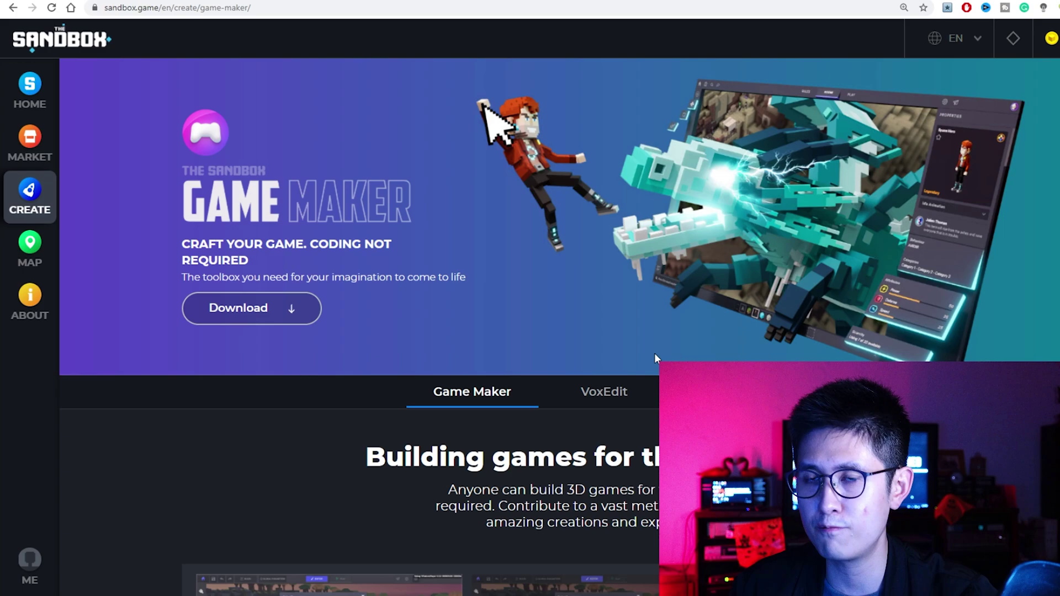
{"action": "scroll", "coordinate": [654, 354], "scroll_direction": "down", "scroll_amount": 2}
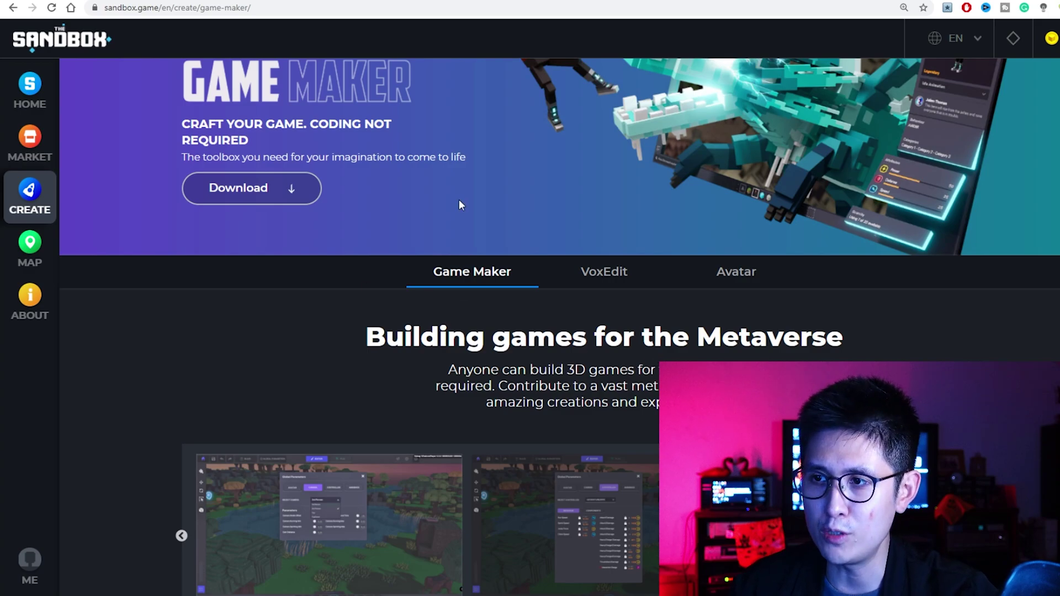
{"action": "scroll", "coordinate": [478, 296], "scroll_direction": "down", "scroll_amount": 6}
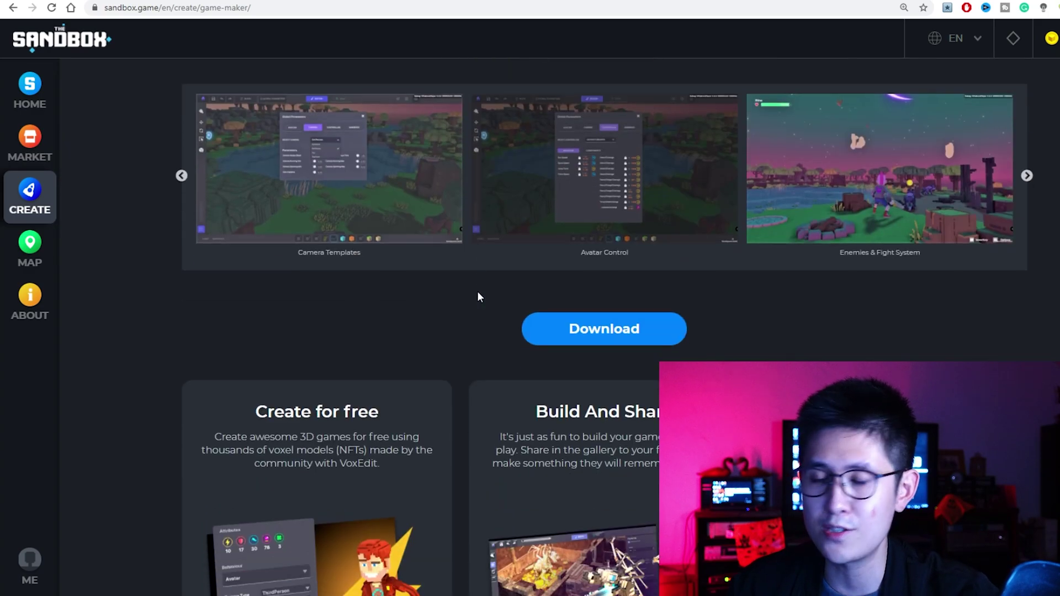
{"action": "scroll", "coordinate": [478, 295], "scroll_direction": "up", "scroll_amount": 2}
{"action": "scroll", "coordinate": [478, 296], "scroll_direction": "down", "scroll_amount": 4}
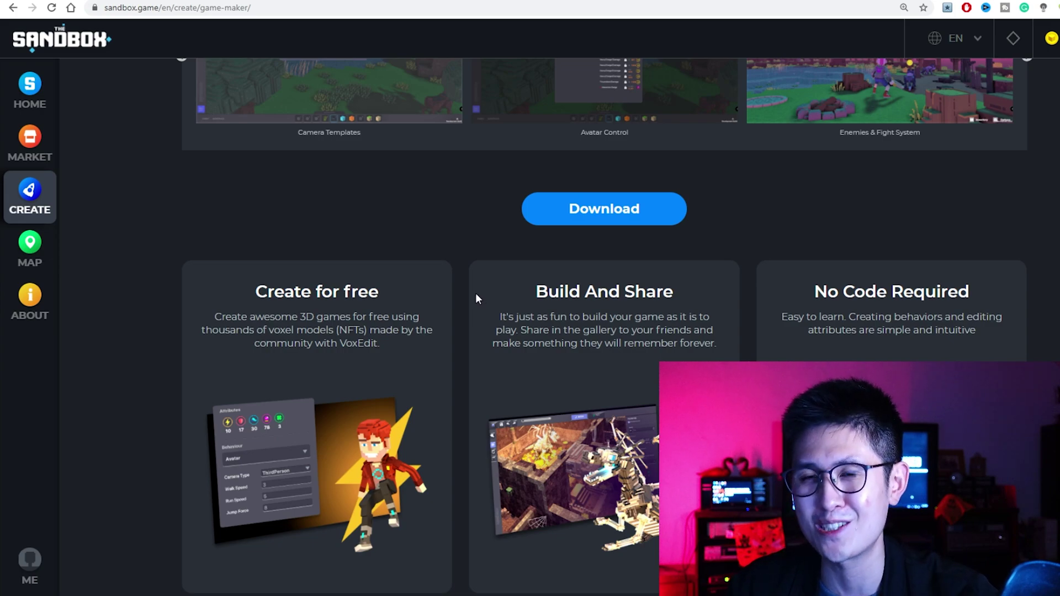
{"action": "scroll", "coordinate": [478, 298], "scroll_direction": "up", "scroll_amount": 2}
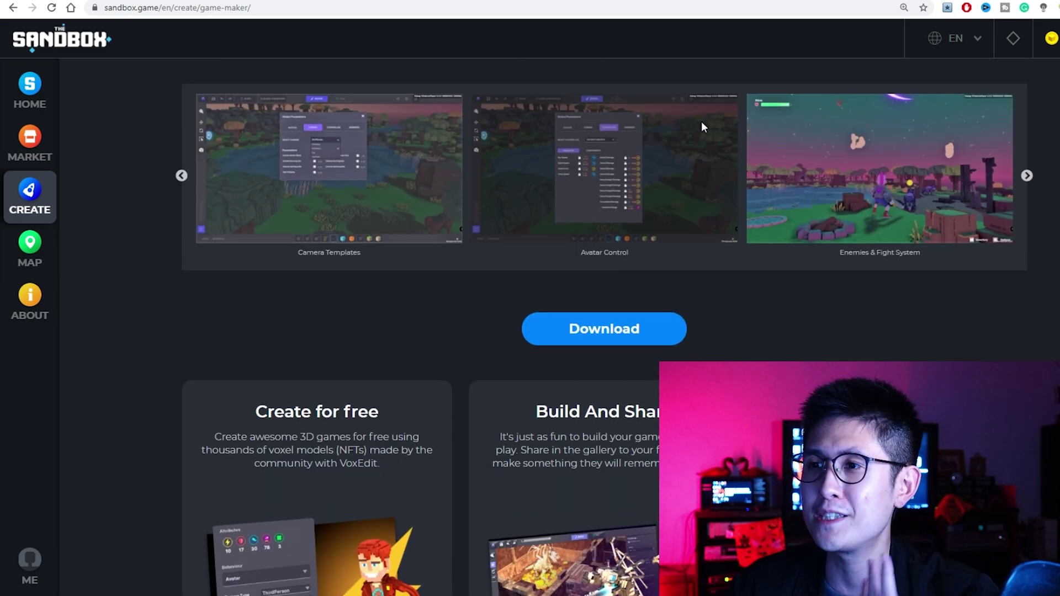
{"action": "scroll", "coordinate": [688, 127], "scroll_direction": "up", "scroll_amount": 6}
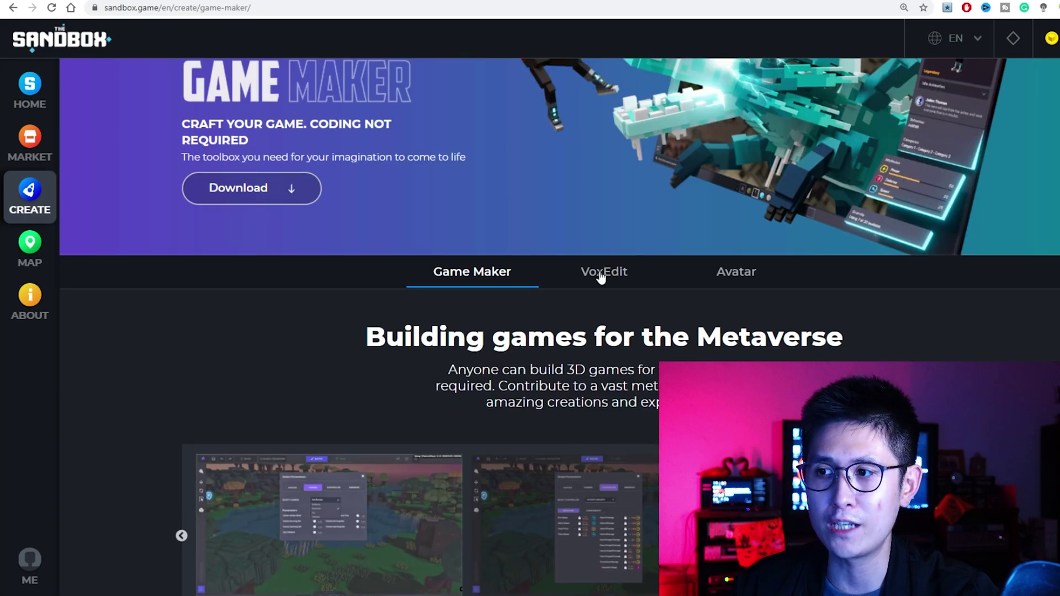
{"action": "left_click", "coordinate": [601, 273]}
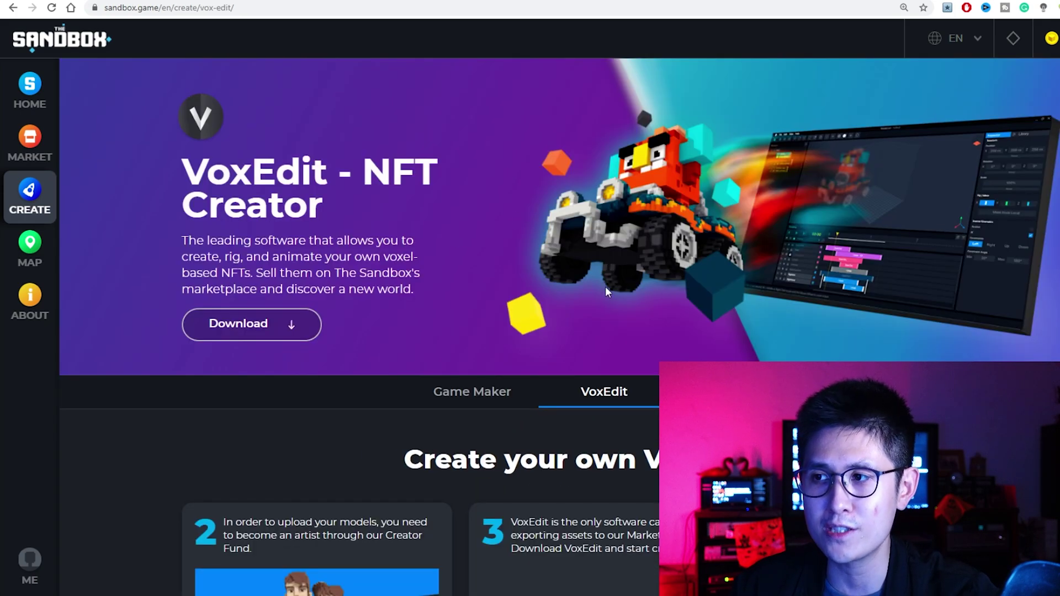
{"action": "scroll", "coordinate": [605, 286], "scroll_direction": "down", "scroll_amount": 3}
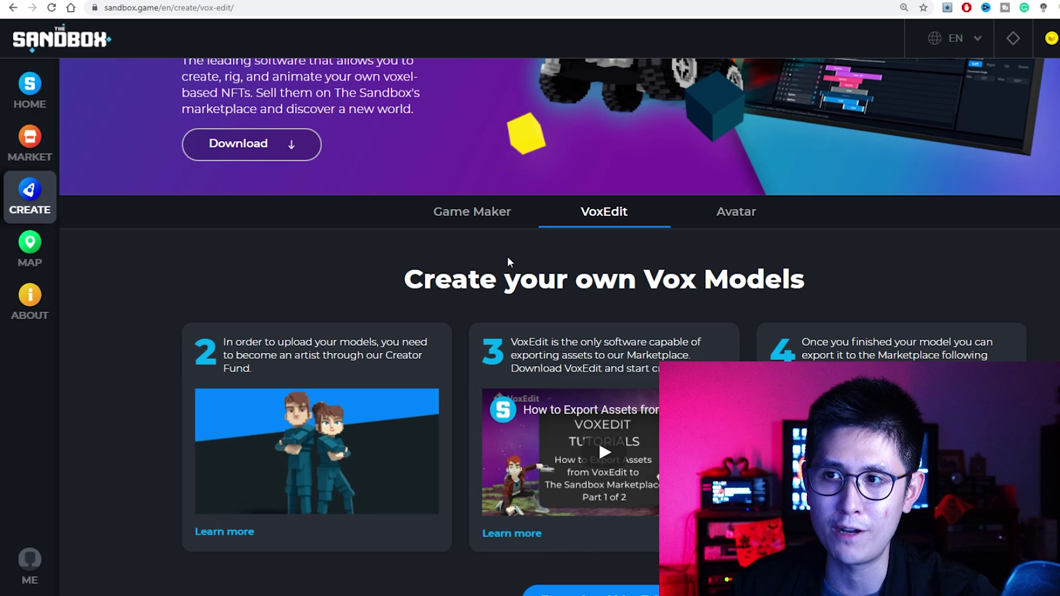
{"action": "left_click", "coordinate": [463, 211]}
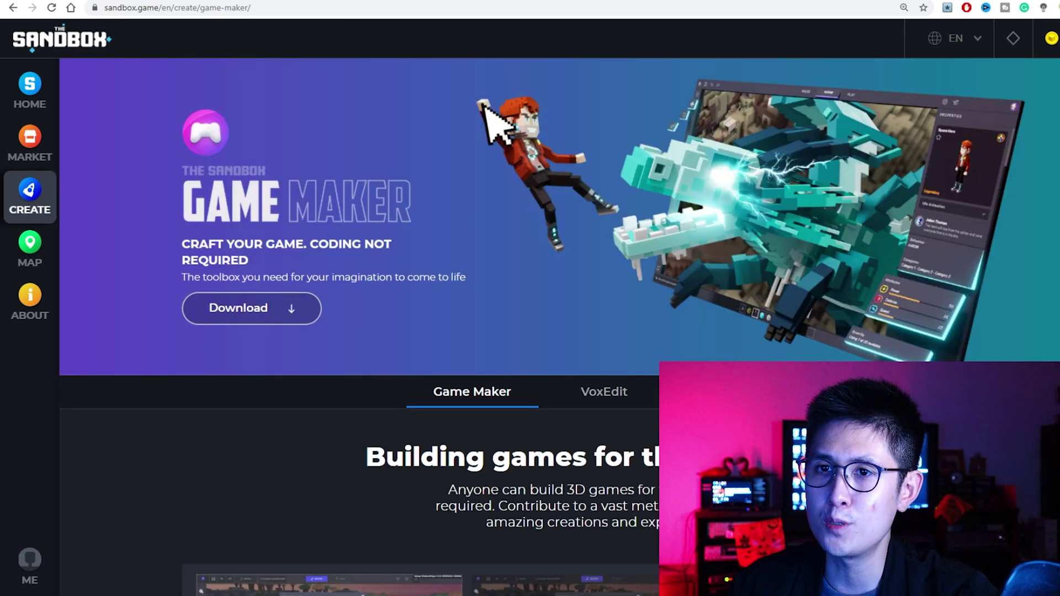
{"action": "left_click", "coordinate": [41, 93]}
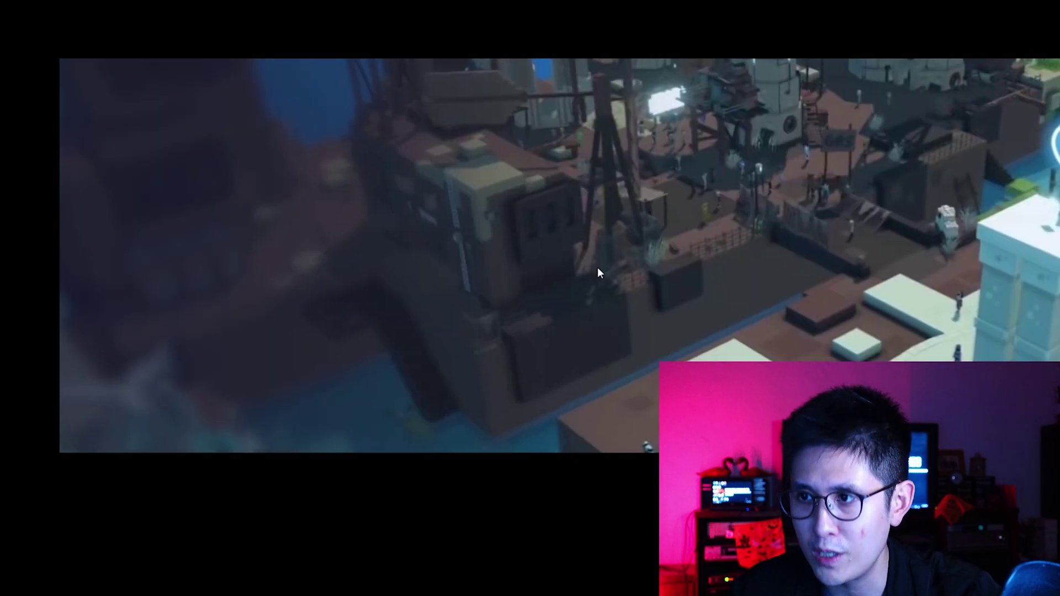
{"action": "scroll", "coordinate": [599, 371], "scroll_direction": "down", "scroll_amount": 5}
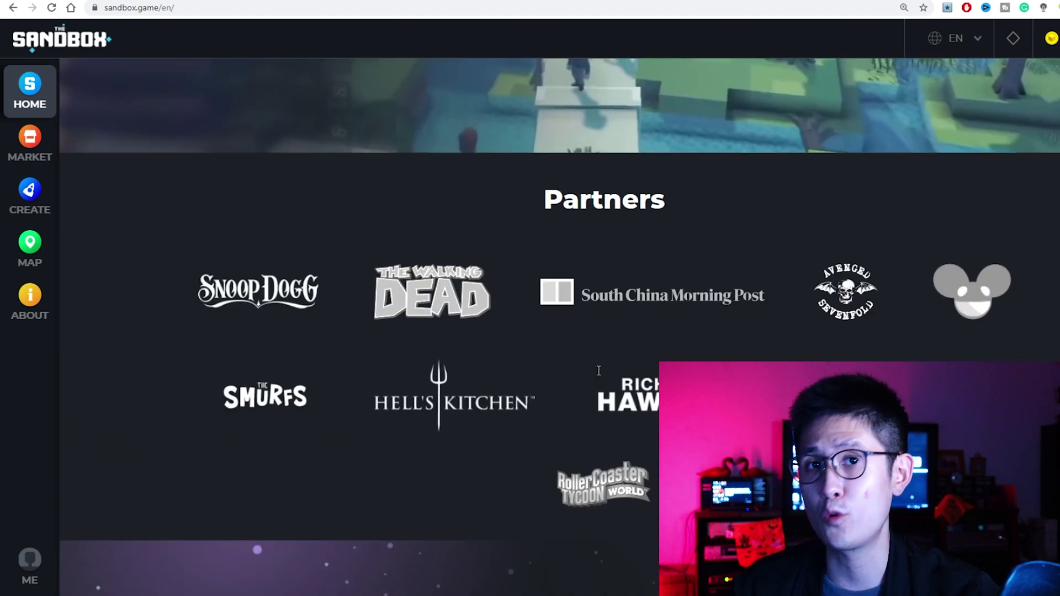
{"action": "scroll", "coordinate": [598, 371], "scroll_direction": "down", "scroll_amount": 1}
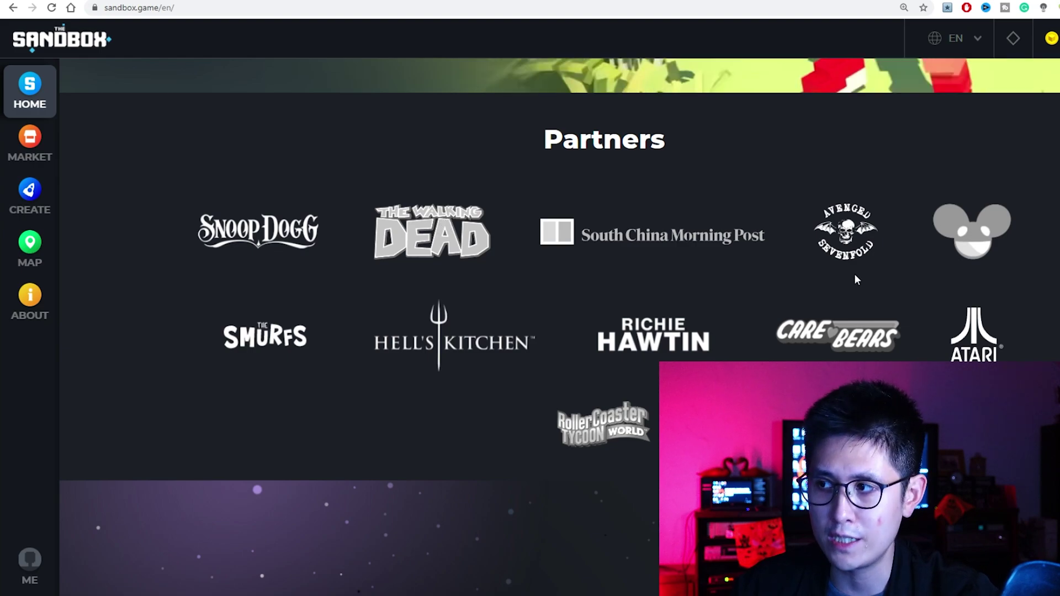
{"action": "scroll", "coordinate": [806, 279], "scroll_direction": "down", "scroll_amount": 1}
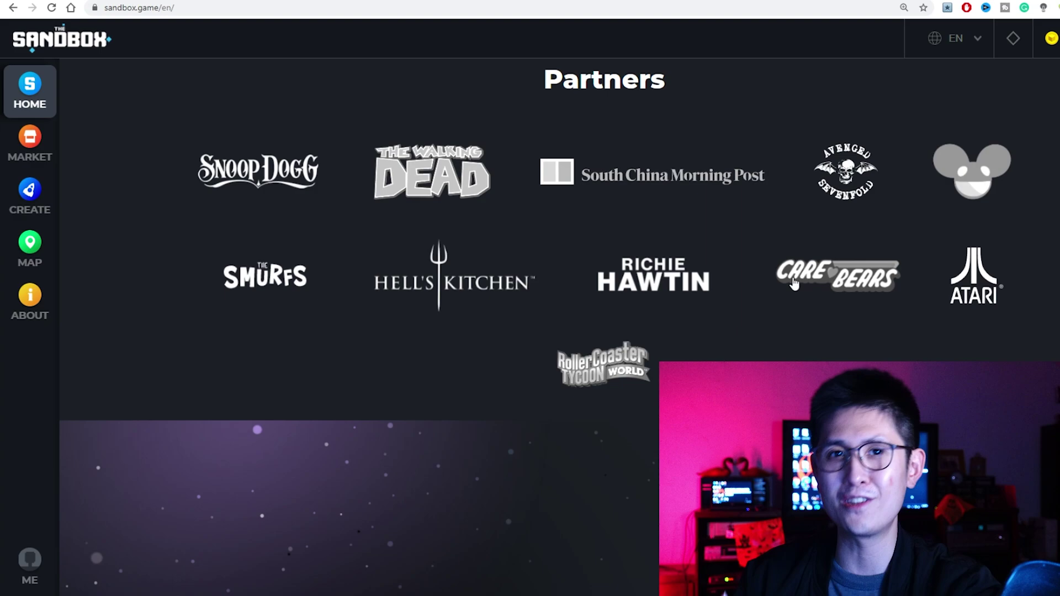
{"action": "scroll", "coordinate": [793, 283], "scroll_direction": "up", "scroll_amount": 7}
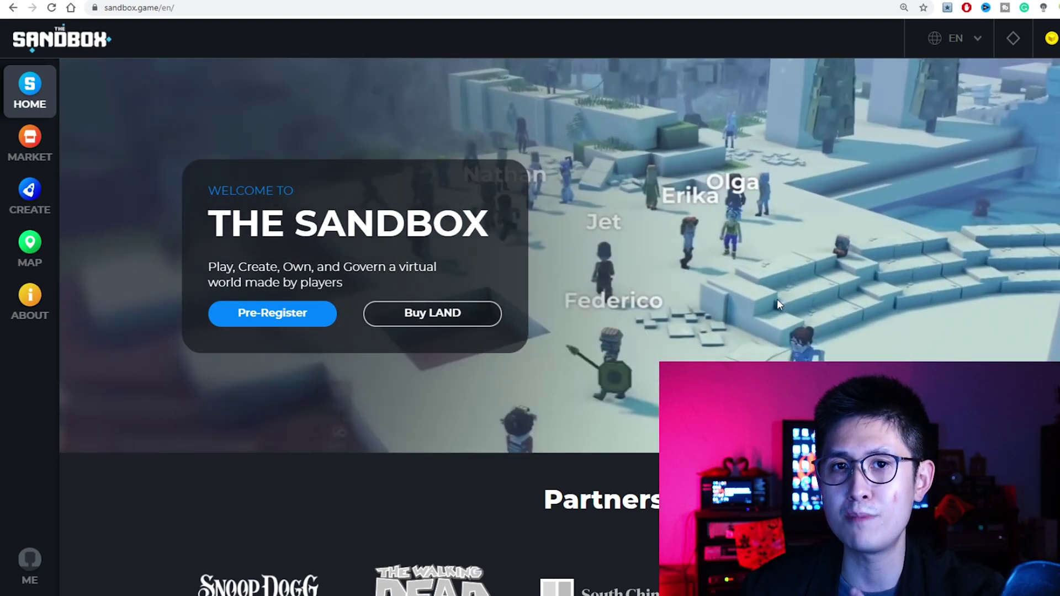
{"action": "scroll", "coordinate": [773, 302], "scroll_direction": "down", "scroll_amount": 3}
{"action": "scroll", "coordinate": [737, 327], "scroll_direction": "down", "scroll_amount": 1}
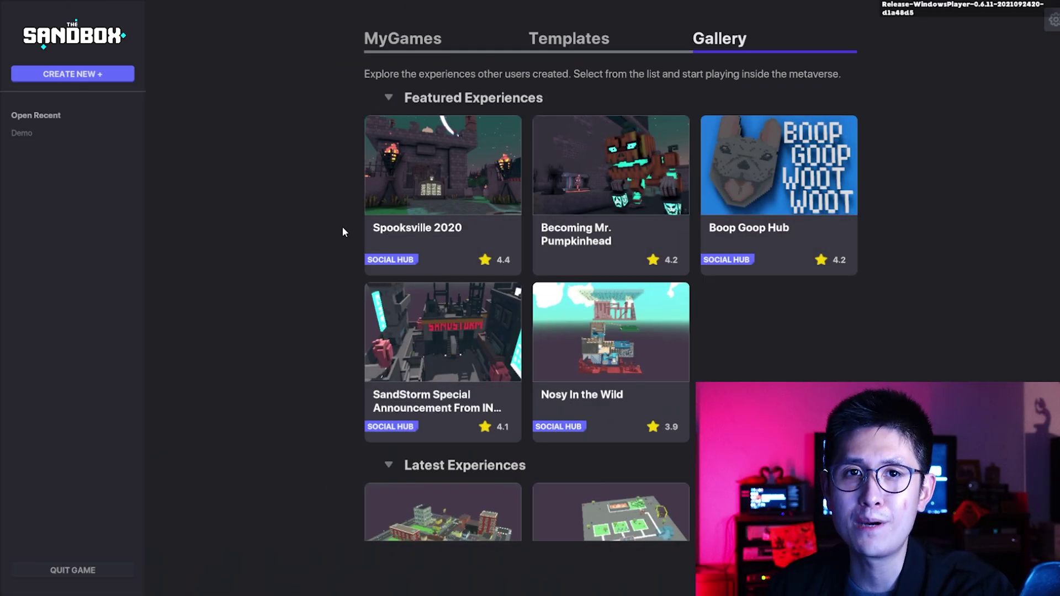
Show the Templates grid and scroll from the Logic tutorials to maps like Woodlands and Ice Grotto
{"action": "left_click", "coordinate": [389, 40]}
{"action": "left_click", "coordinate": [568, 39]}
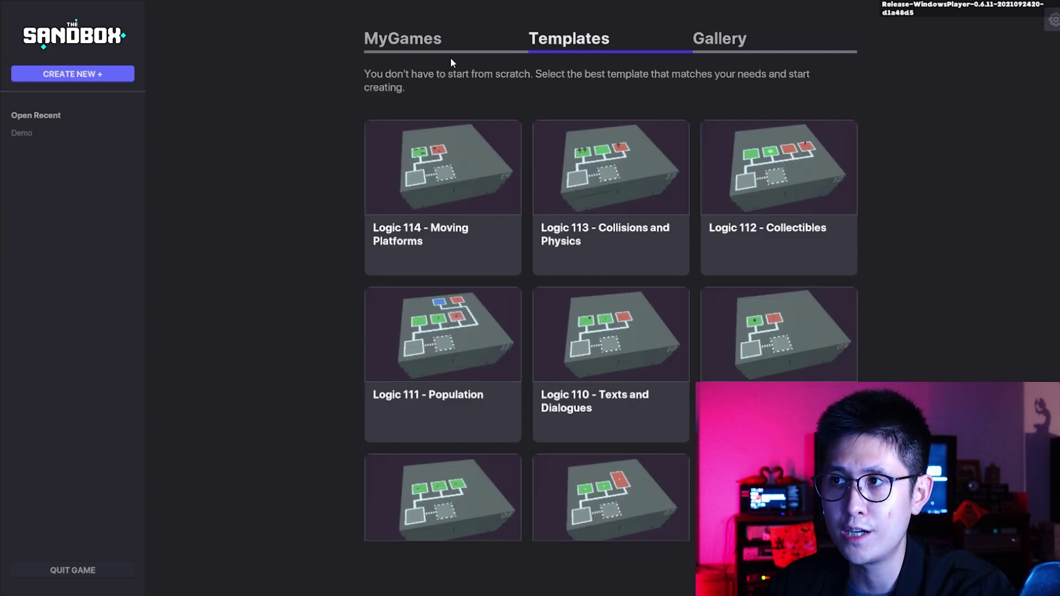
{"action": "scroll", "coordinate": [480, 184], "scroll_direction": "down", "scroll_amount": 5}
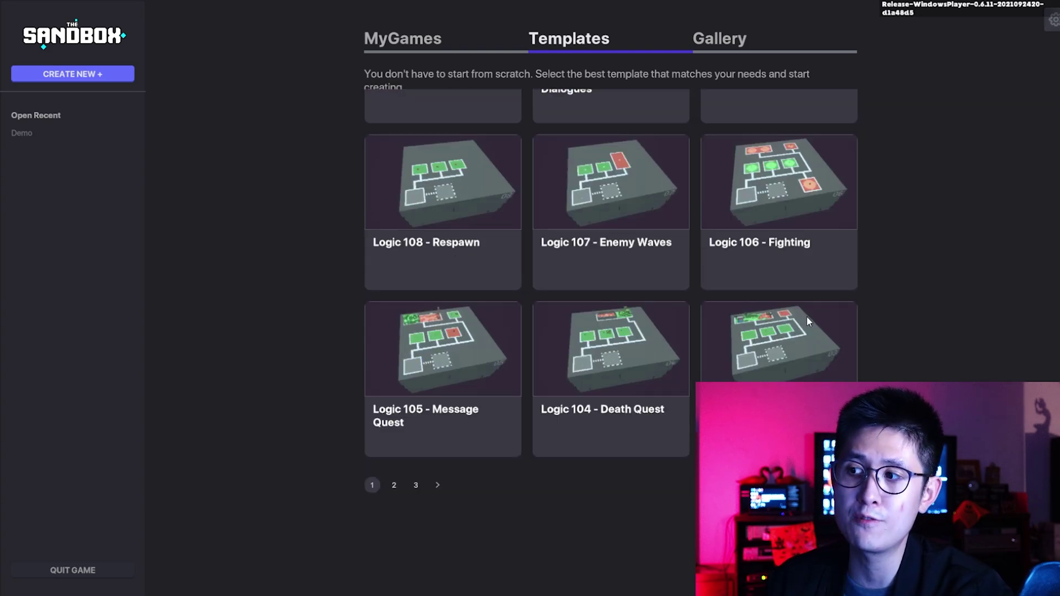
{"action": "scroll", "coordinate": [491, 153], "scroll_direction": "up", "scroll_amount": 2}
{"action": "scroll", "coordinate": [659, 155], "scroll_direction": "down", "scroll_amount": 2}
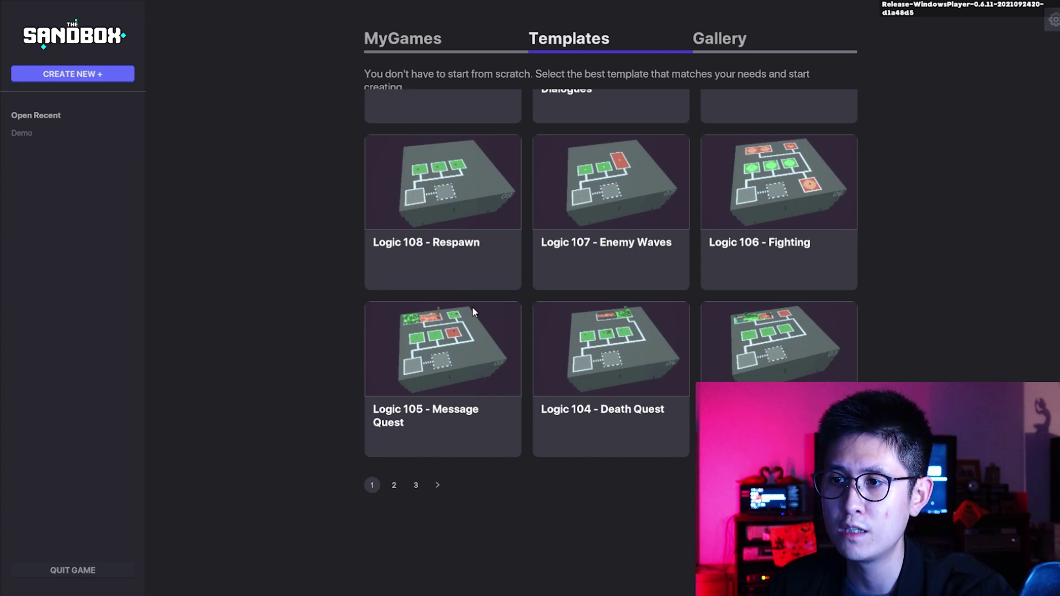
{"action": "scroll", "coordinate": [473, 312], "scroll_direction": "up", "scroll_amount": 5}
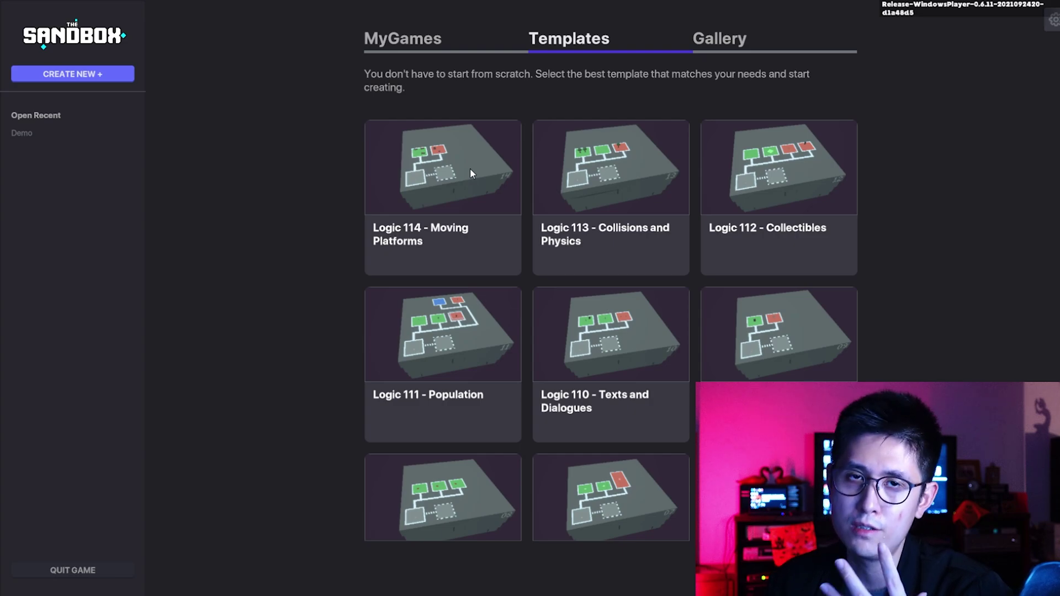
{"action": "scroll", "coordinate": [469, 168], "scroll_direction": "down", "scroll_amount": 5}
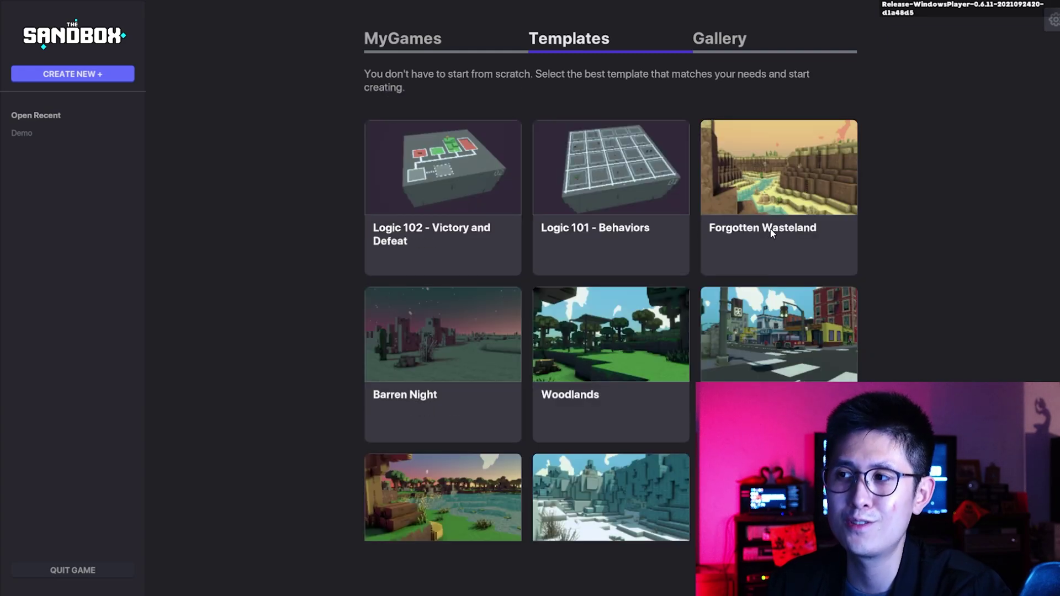
{"action": "scroll", "coordinate": [420, 263], "scroll_direction": "down", "scroll_amount": 1}
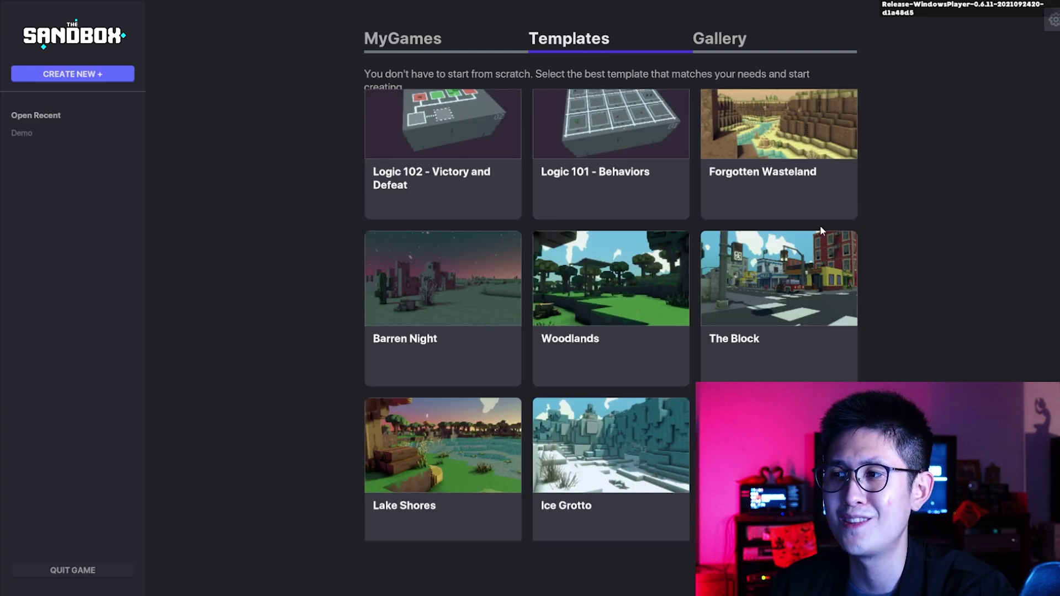
{"action": "scroll", "coordinate": [800, 243], "scroll_direction": "down", "scroll_amount": 1}
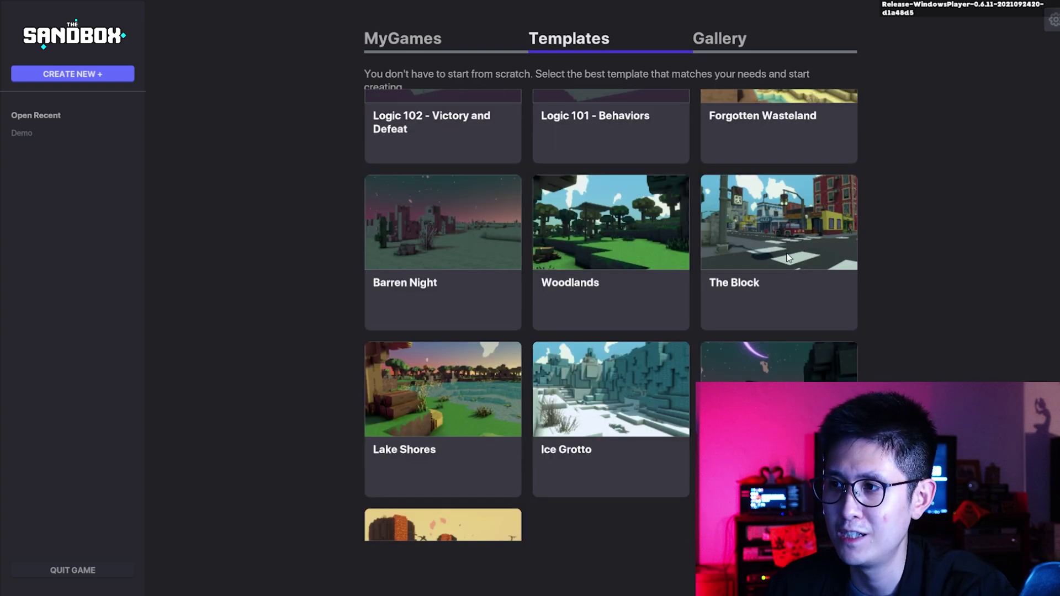
{"action": "scroll", "coordinate": [487, 423], "scroll_direction": "down", "scroll_amount": 2}
{"action": "scroll", "coordinate": [522, 127], "scroll_direction": "up", "scroll_amount": 4}
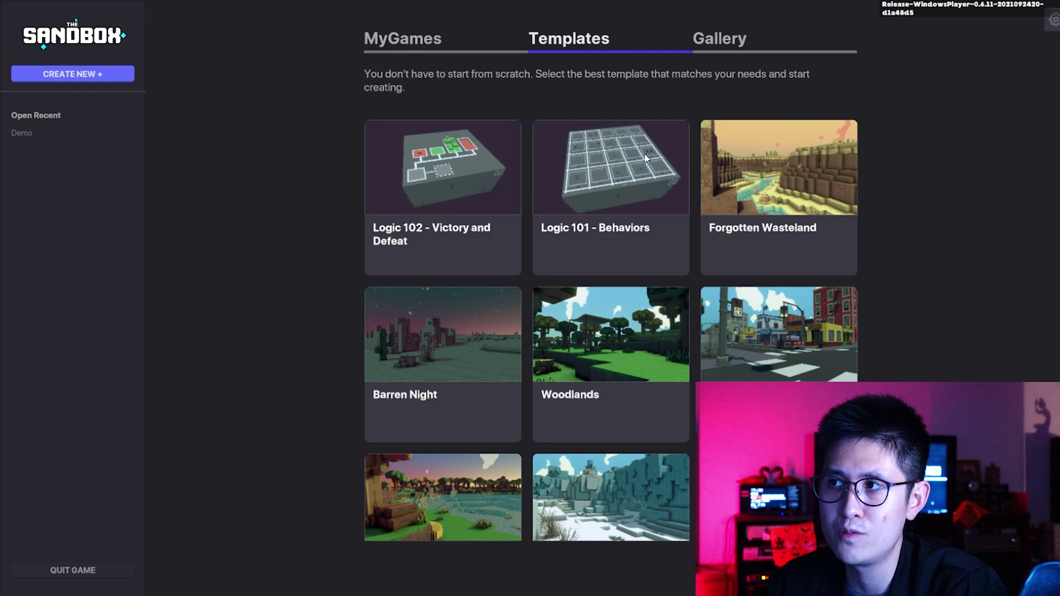
{"action": "scroll", "coordinate": [720, 252], "scroll_direction": "down", "scroll_amount": 3}
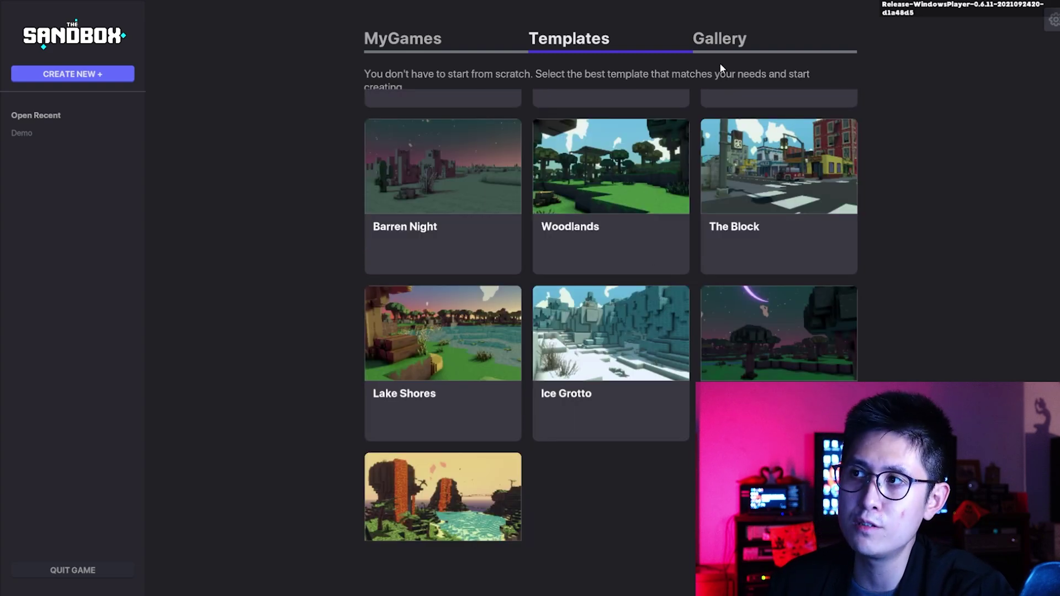
Browse the community-created experiences, then go back to MyGames with Create New and Demo
{"action": "left_click", "coordinate": [720, 38]}
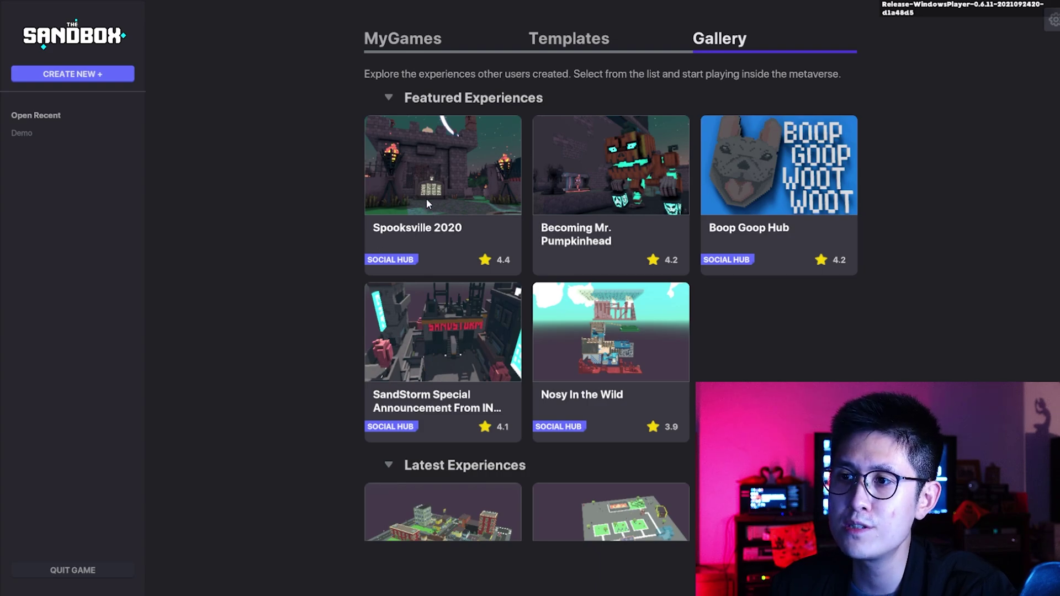
{"action": "scroll", "coordinate": [574, 194], "scroll_direction": "down", "scroll_amount": 1}
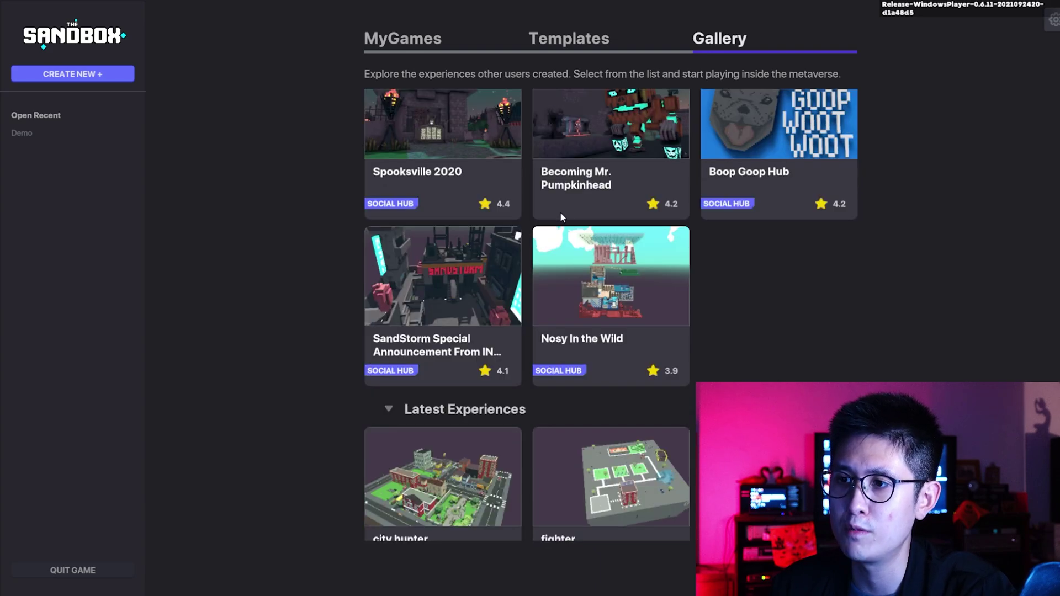
{"action": "scroll", "coordinate": [559, 212], "scroll_direction": "up", "scroll_amount": 1}
{"action": "scroll", "coordinate": [665, 194], "scroll_direction": "down", "scroll_amount": 5}
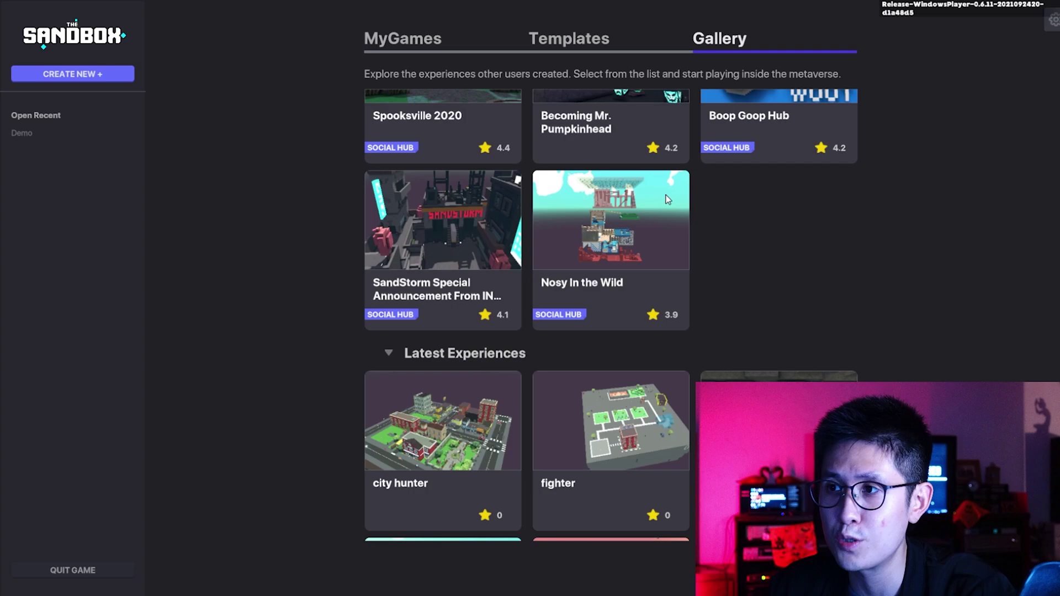
{"action": "scroll", "coordinate": [605, 236], "scroll_direction": "down", "scroll_amount": 7}
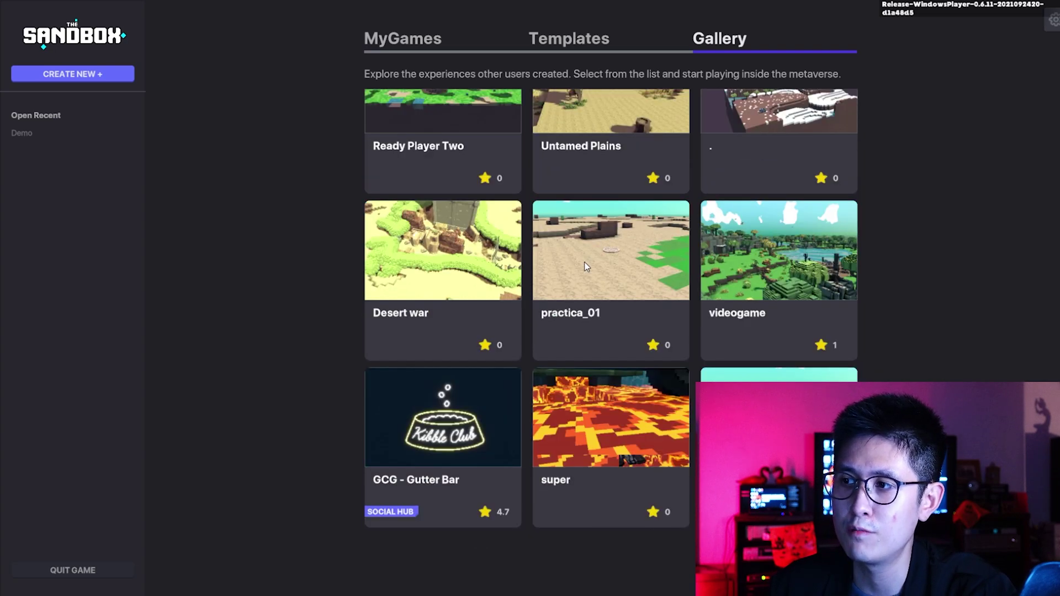
{"action": "scroll", "coordinate": [580, 259], "scroll_direction": "up", "scroll_amount": 6}
{"action": "scroll", "coordinate": [578, 257], "scroll_direction": "up", "scroll_amount": 6}
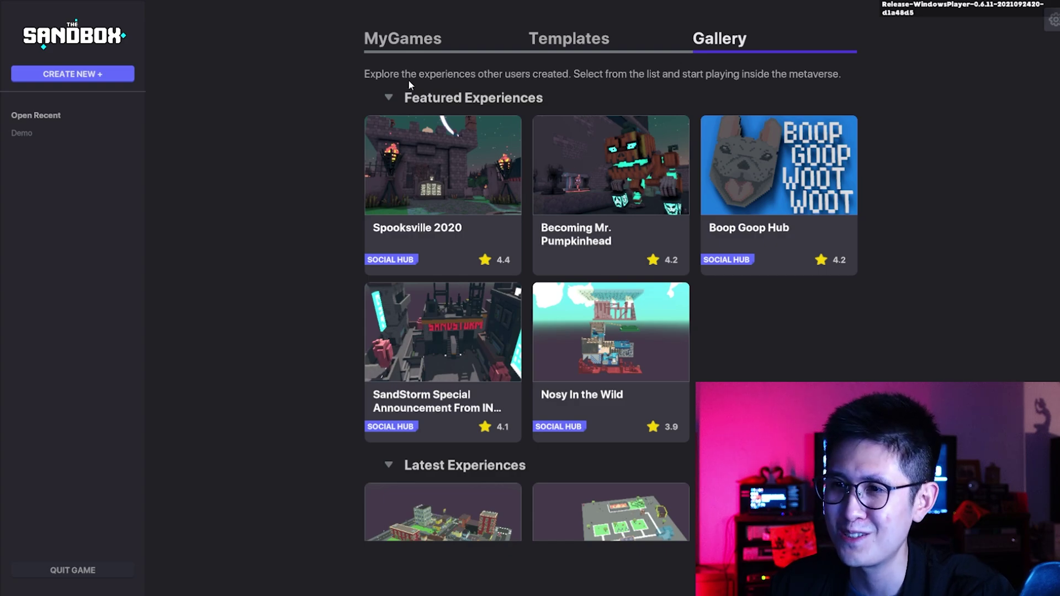
{"action": "left_click", "coordinate": [404, 49]}
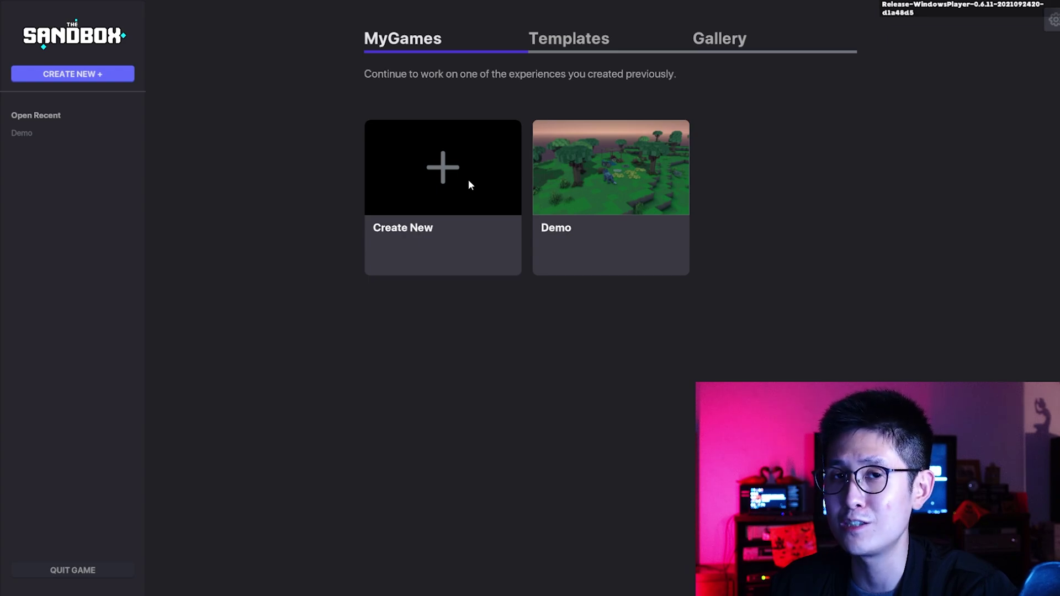
Load the Demo project into the editor, showing the forest map with wolf, coins and spawn point
{"action": "left_click", "coordinate": [570, 191]}
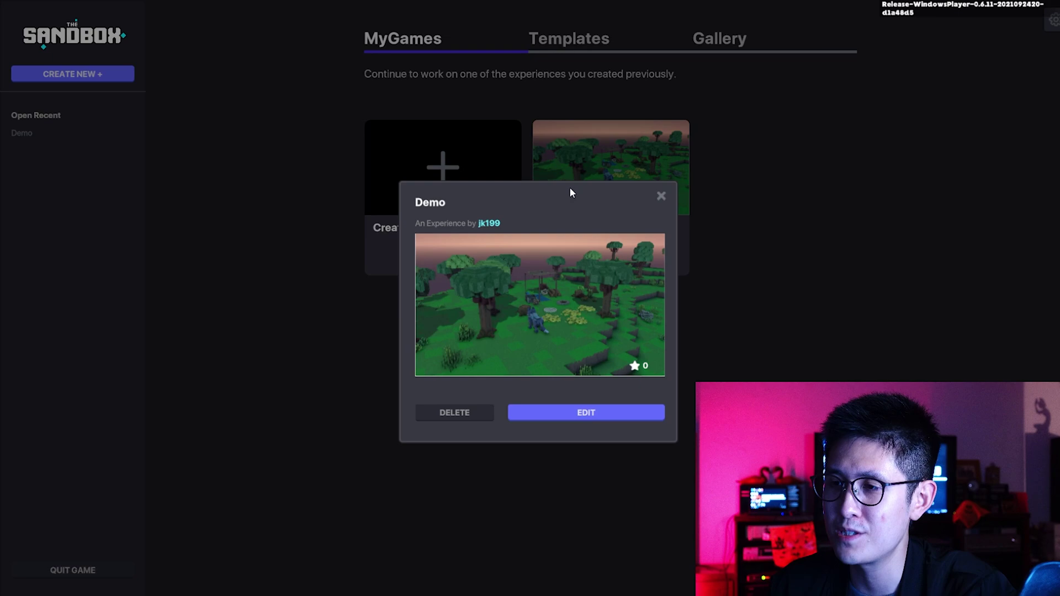
{"action": "left_click", "coordinate": [573, 416]}
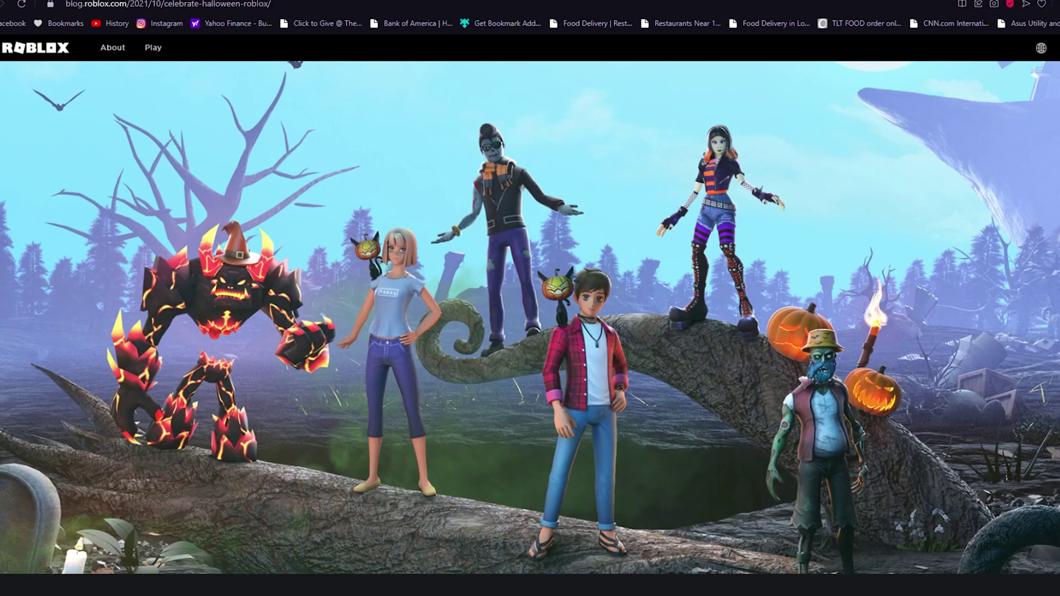
{"action": "scroll", "coordinate": [529, 298], "scroll_direction": "down", "scroll_amount": 5}
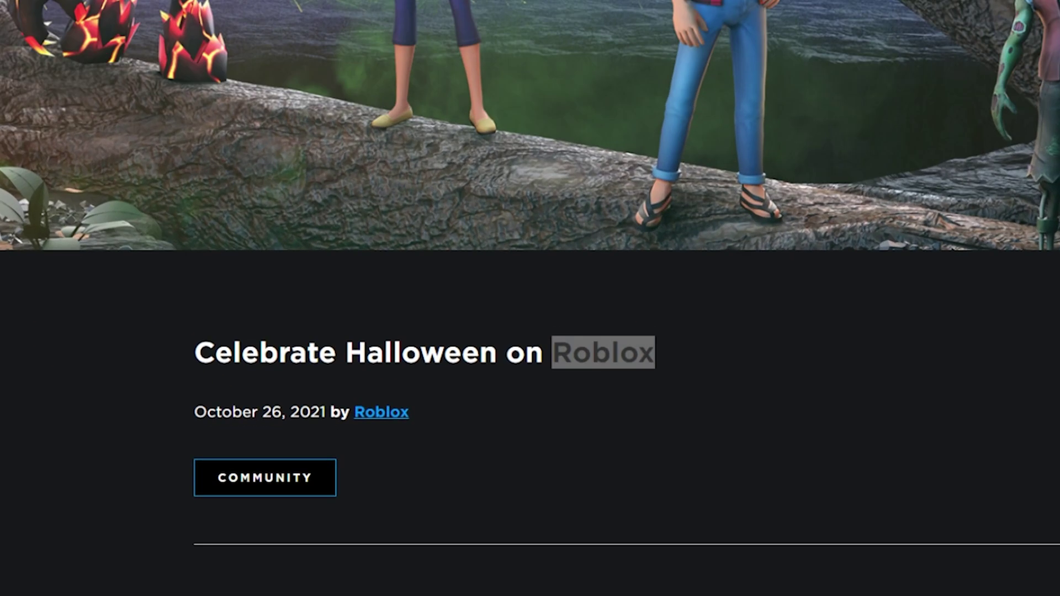
{"action": "left_click_drag", "start_coordinate": [553, 353], "coordinate": [667, 344]}
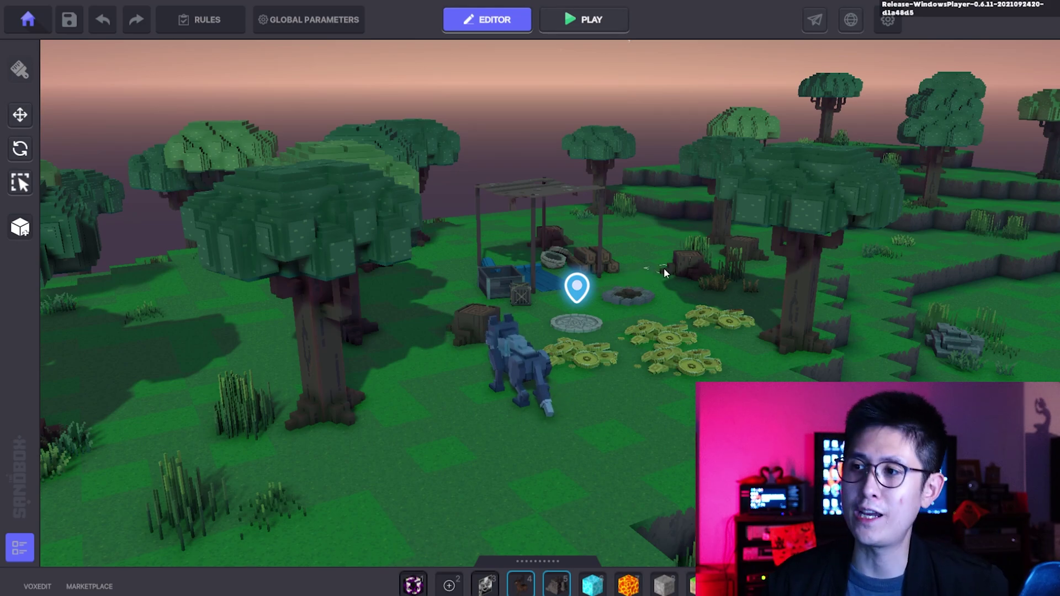
{"action": "right_click_drag", "start_coordinate": [660, 254], "coordinate": [633, 252]}
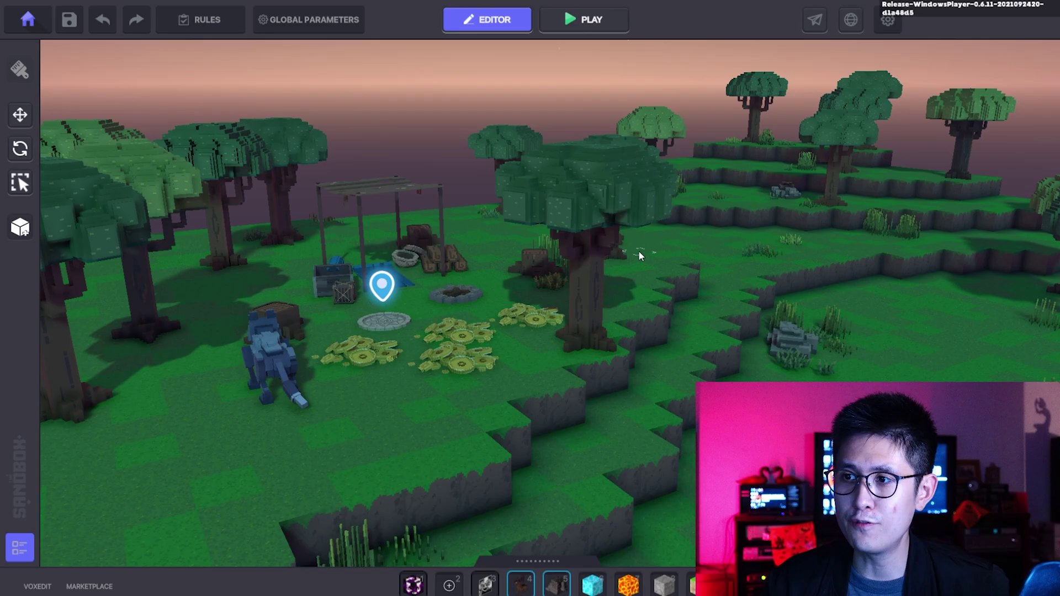
{"action": "right_click_drag", "start_coordinate": [506, 268], "coordinate": [550, 289]}
{"action": "scroll", "coordinate": [657, 287], "scroll_direction": "down", "scroll_amount": 10}
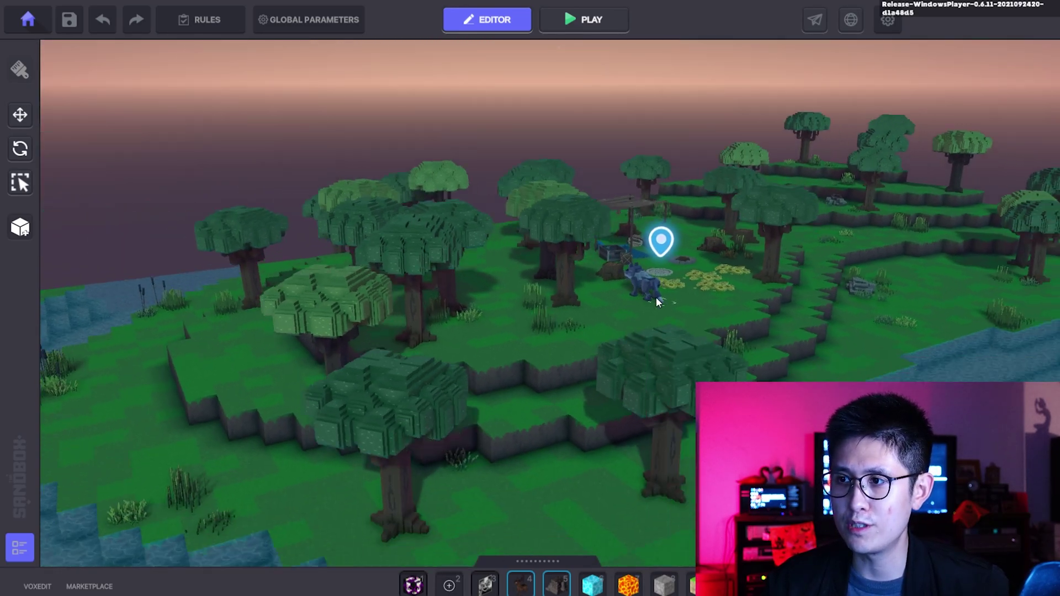
{"action": "scroll", "coordinate": [629, 273], "scroll_direction": "up", "scroll_amount": 8}
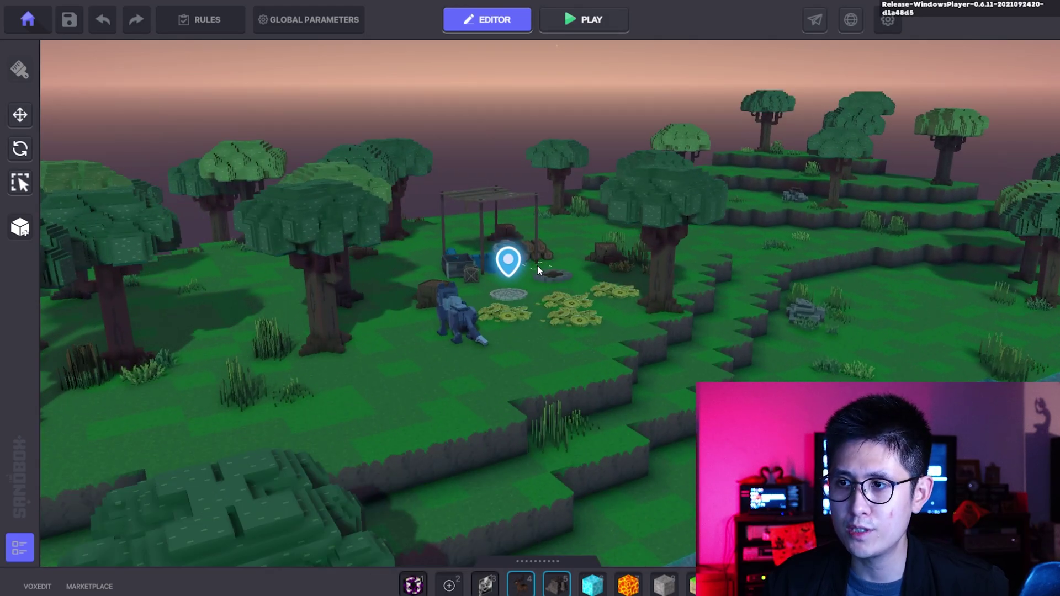
{"action": "right_click_drag", "start_coordinate": [537, 265], "coordinate": [1048, 99]}
{"action": "scroll", "coordinate": [608, 217], "scroll_direction": "up", "scroll_amount": 8}
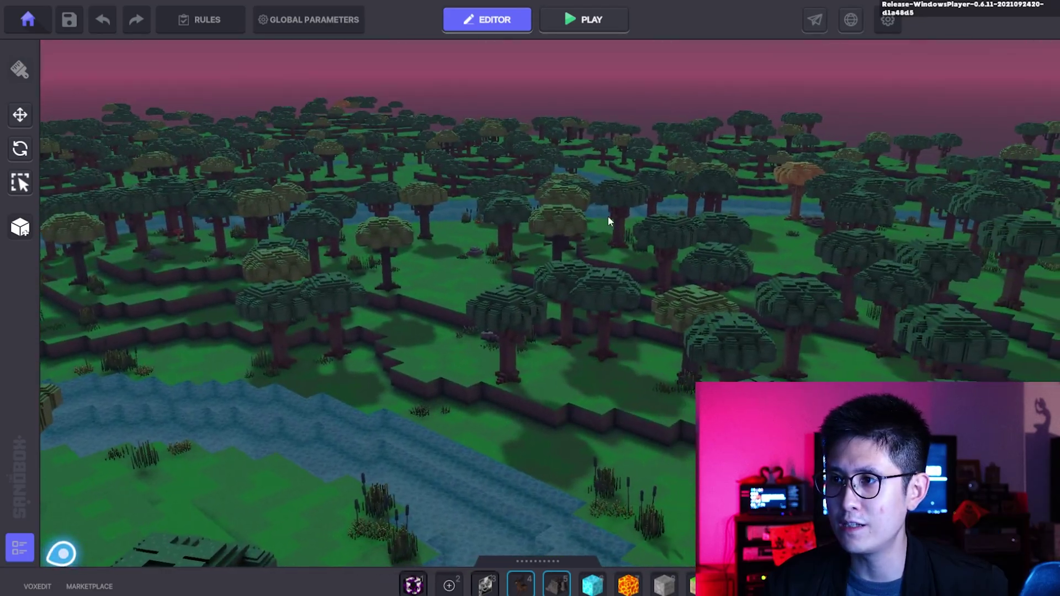
{"action": "scroll", "coordinate": [518, 216], "scroll_direction": "up", "scroll_amount": 3}
{"action": "right_click_drag", "start_coordinate": [518, 216], "coordinate": [478, 233]}
{"action": "scroll", "coordinate": [478, 233], "scroll_direction": "down", "scroll_amount": 5}
{"action": "right_click_drag", "start_coordinate": [509, 274], "coordinate": [580, 293]}
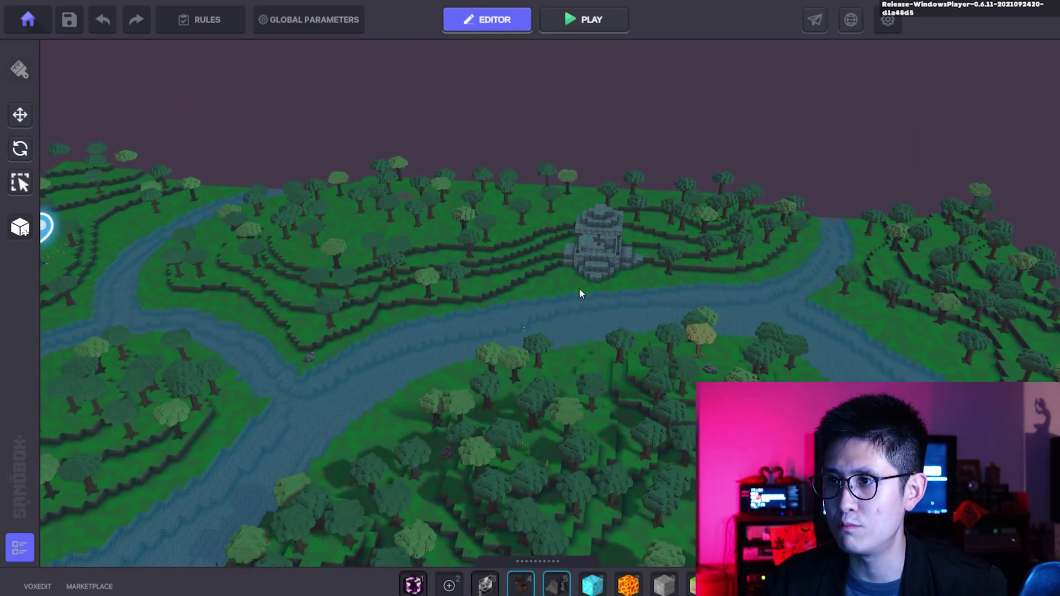
{"action": "scroll", "coordinate": [568, 289], "scroll_direction": "up", "scroll_amount": 3}
{"action": "right_click_drag", "start_coordinate": [513, 300], "coordinate": [594, 215]}
{"action": "mouse_move", "coordinate": [229, 215]}
{"action": "right_mouse_down"}
{"action": "mouse_move", "coordinate": [303, 206]}
{"action": "mouse_move", "coordinate": [386, 230]}
{"action": "mouse_move", "coordinate": [355, 217]}
{"action": "mouse_move", "coordinate": [172, 207]}
{"action": "mouse_move", "coordinate": [461, 274]}
{"action": "mouse_move", "coordinate": [606, 191]}
{"action": "right_mouse_up"}
{"action": "scroll", "coordinate": [606, 188], "scroll_direction": "down", "scroll_amount": 3}
{"action": "scroll", "coordinate": [465, 338], "scroll_direction": "up", "scroll_amount": 8}
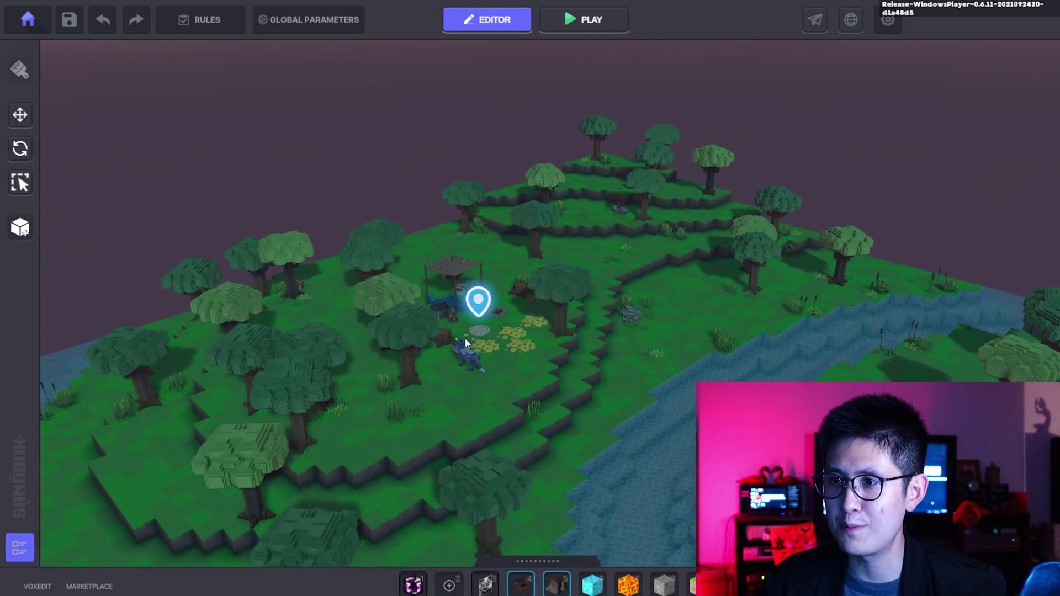
{"action": "scroll", "coordinate": [469, 343], "scroll_direction": "up", "scroll_amount": 2}
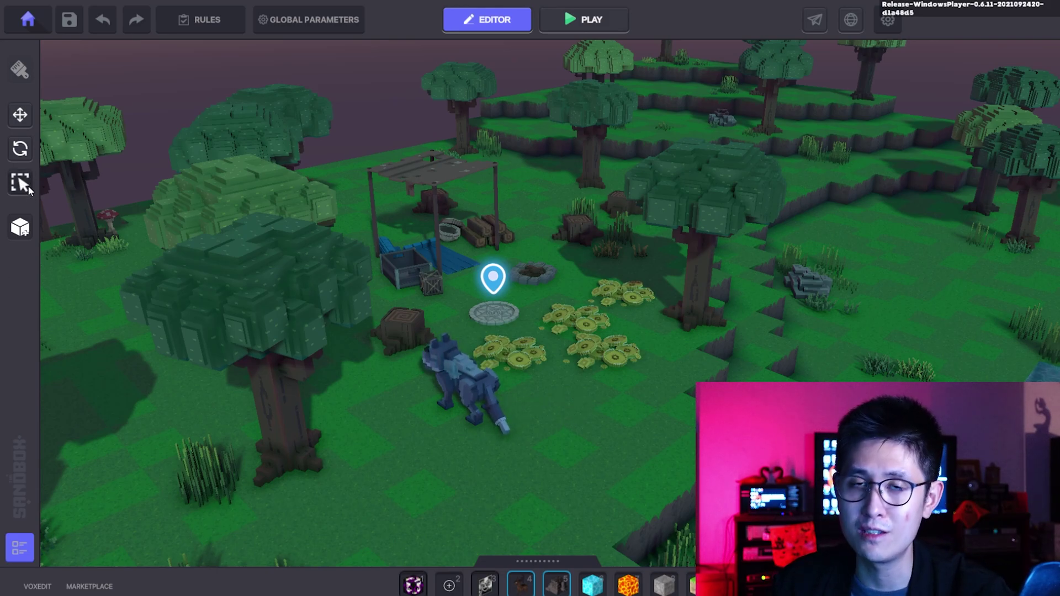
Switch to the Select tool and raise the asset bar slightly
{"action": "left_click", "coordinate": [22, 185]}
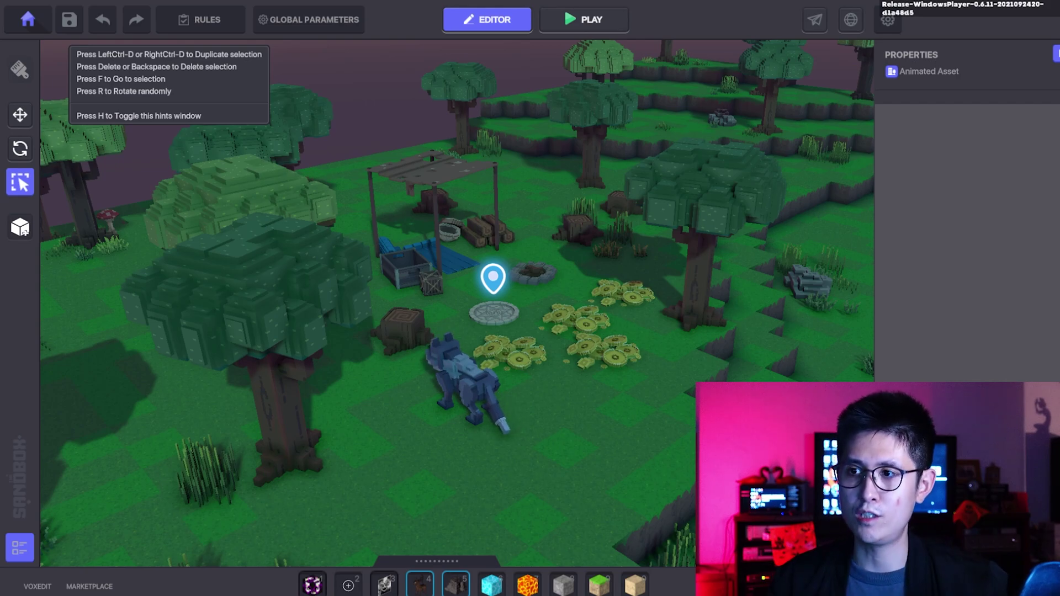
{"action": "mouse_move", "coordinate": [435, 562]}
{"action": "left_mouse_down"}
{"action": "mouse_move", "coordinate": [436, 271]}
{"action": "mouse_move", "coordinate": [436, 558]}
{"action": "left_mouse_up"}
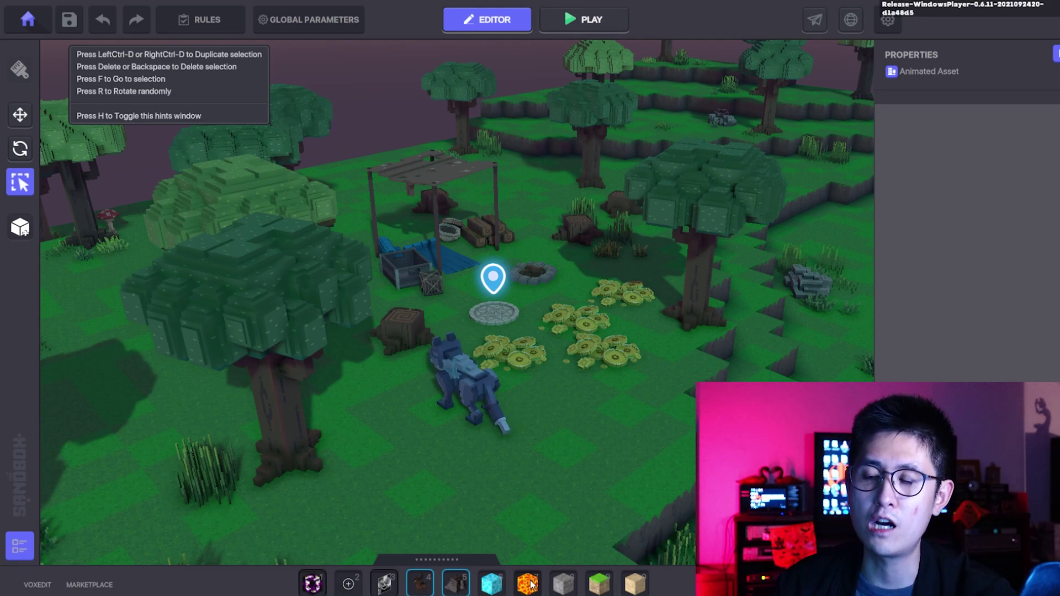
Lay a shallow row of water blocks on the grass before the wolf, undoing the last block
{"action": "left_click", "coordinate": [491, 583]}
{"action": "left_click", "coordinate": [546, 476]}
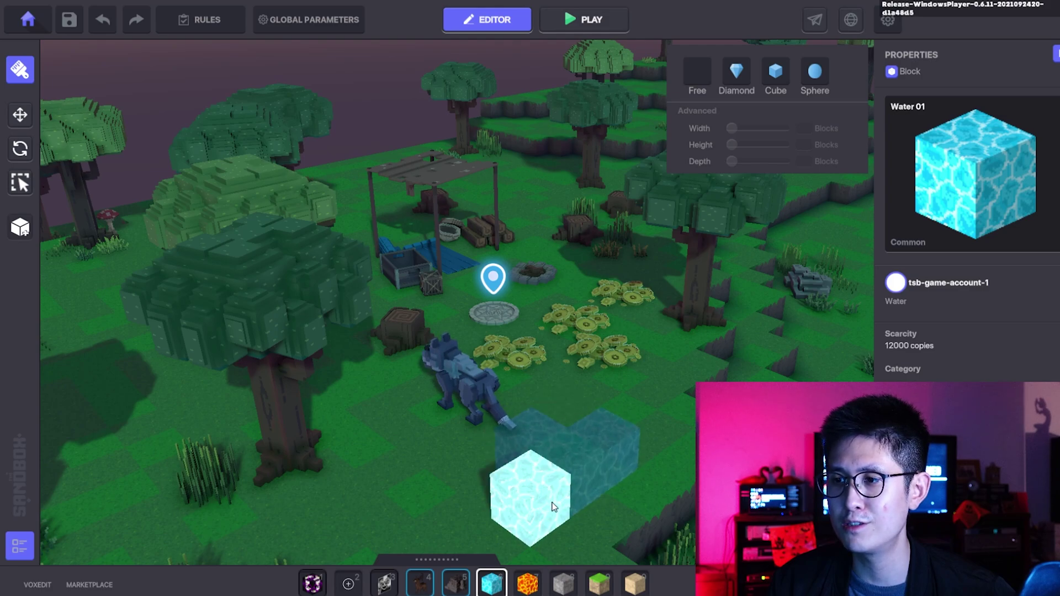
{"action": "mouse_move", "coordinate": [554, 507]}
{"action": "left_mouse_down"}
{"action": "mouse_move", "coordinate": [417, 514]}
{"action": "mouse_move", "coordinate": [612, 468]}
{"action": "left_mouse_up"}
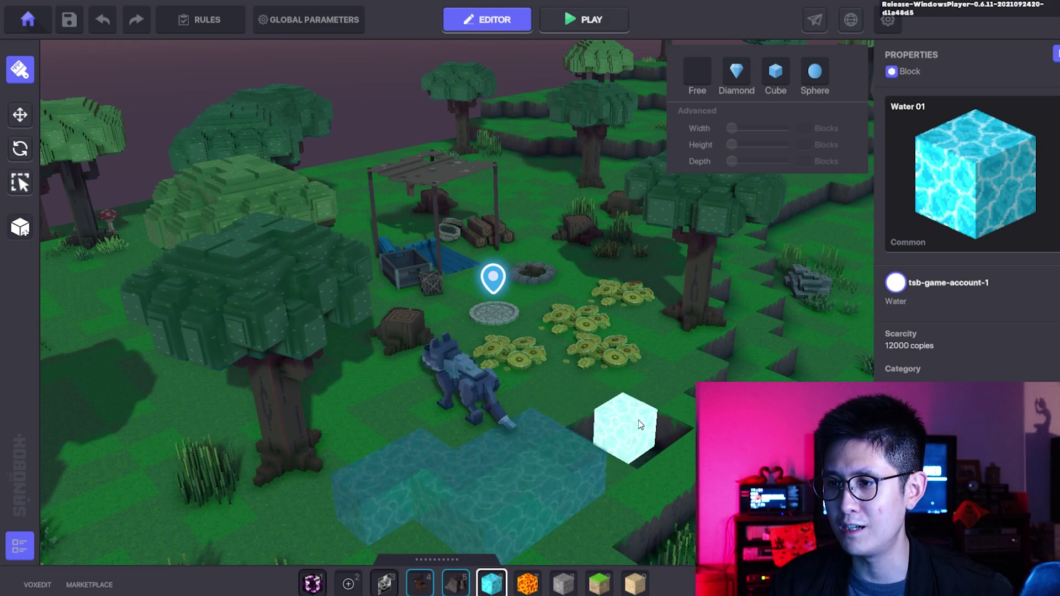
{"action": "left_click", "coordinate": [599, 408]}
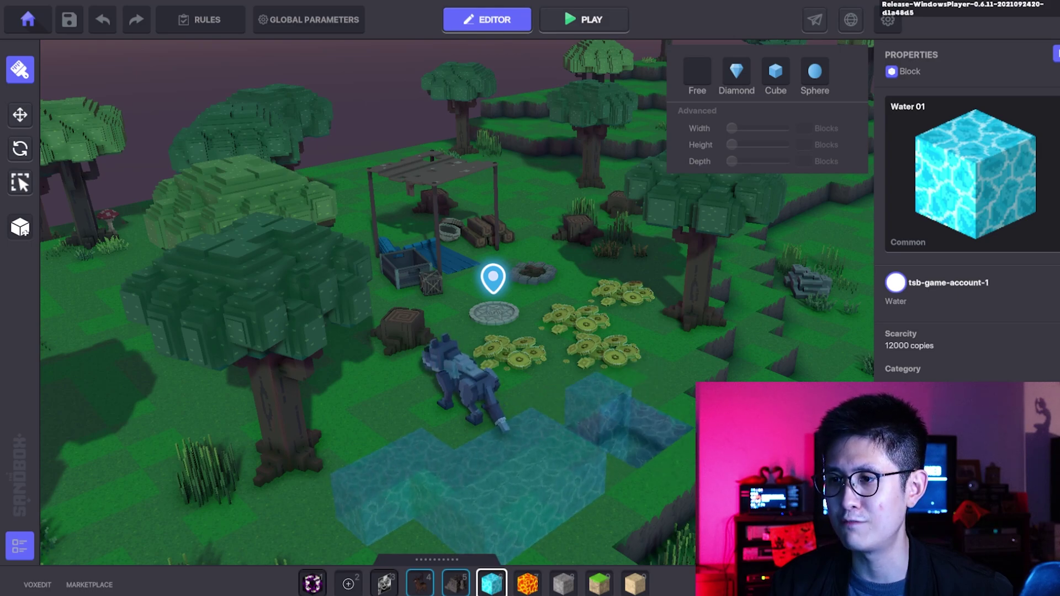
{"action": "key", "text": "ctrl+z"}
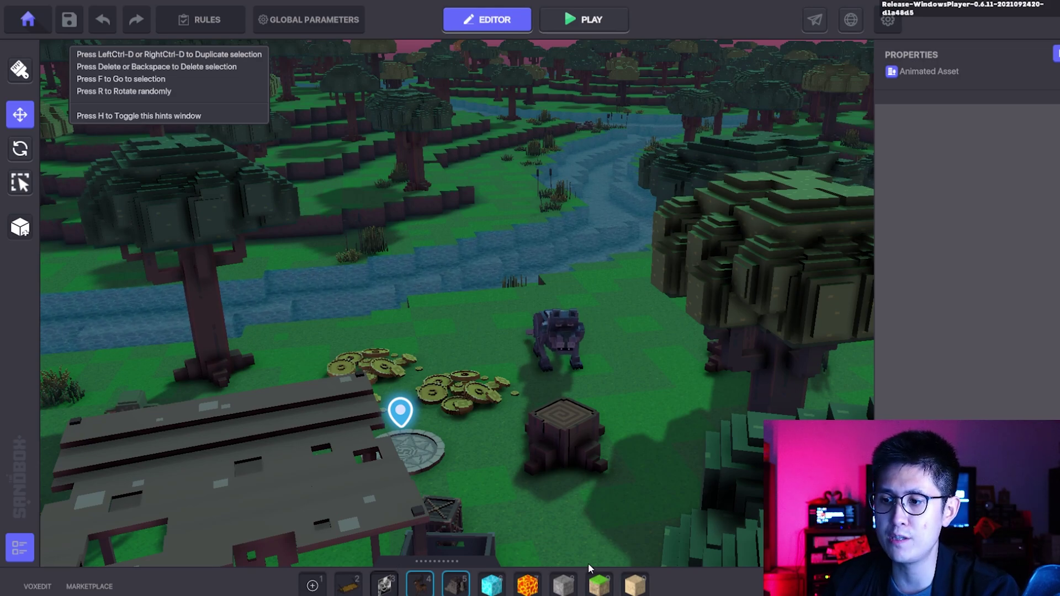
Open the asset catalogue and page forward to page 9 with Dragon Skull and Firepit
{"action": "left_click", "coordinate": [457, 560]}
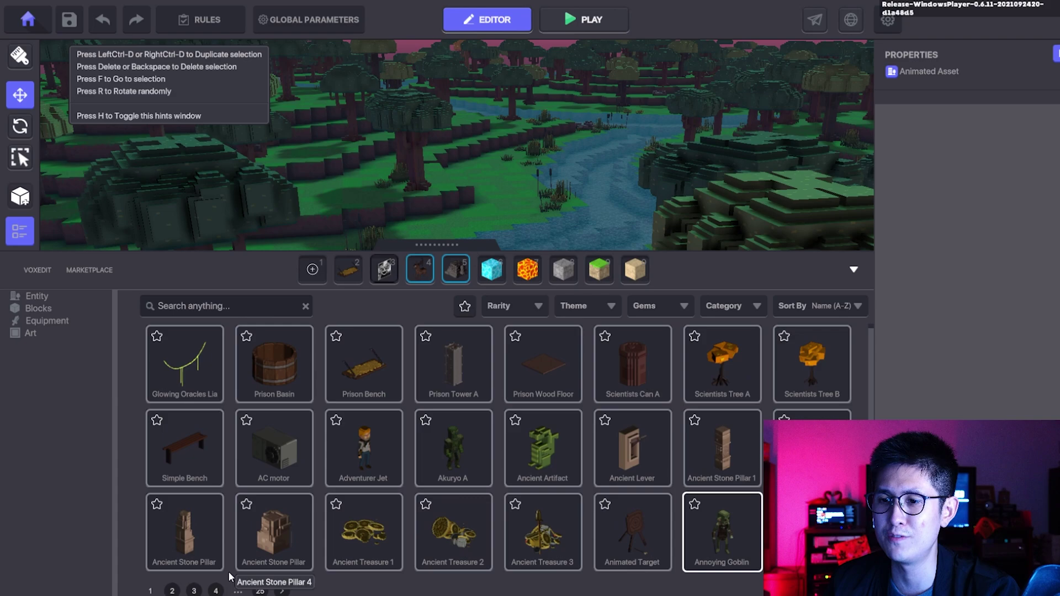
{"action": "left_click", "coordinate": [172, 591]}
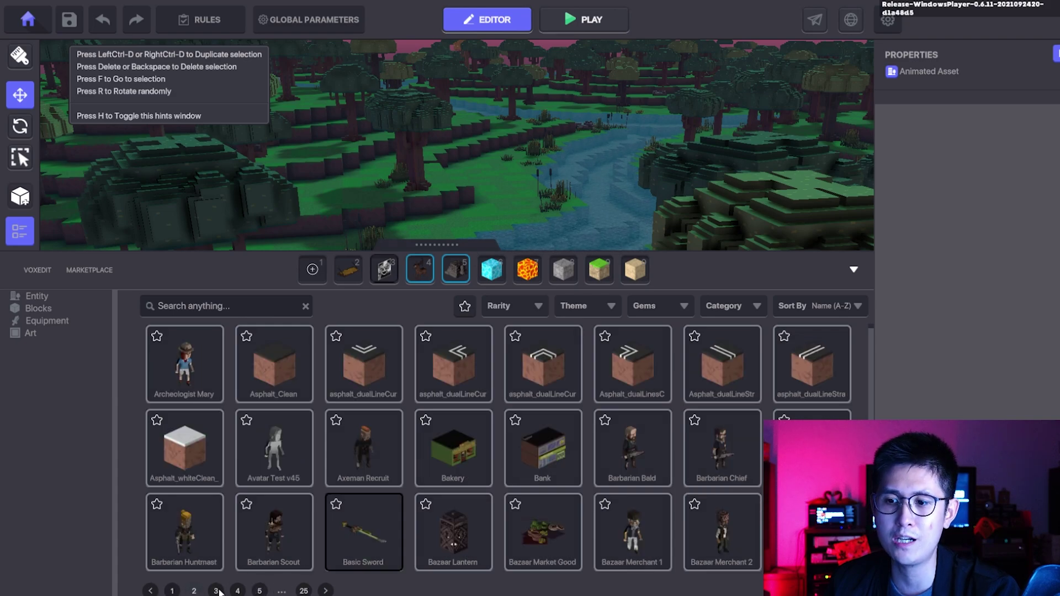
{"action": "left_click", "coordinate": [217, 591]}
{"action": "left_click", "coordinate": [258, 590]}
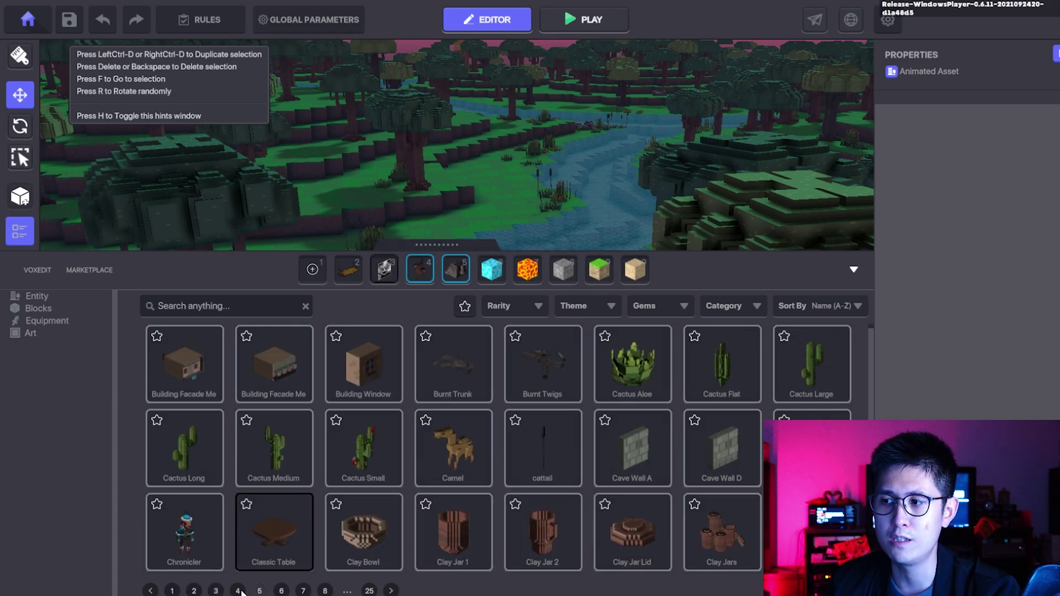
{"action": "left_click", "coordinate": [282, 590]}
{"action": "left_click", "coordinate": [305, 591]}
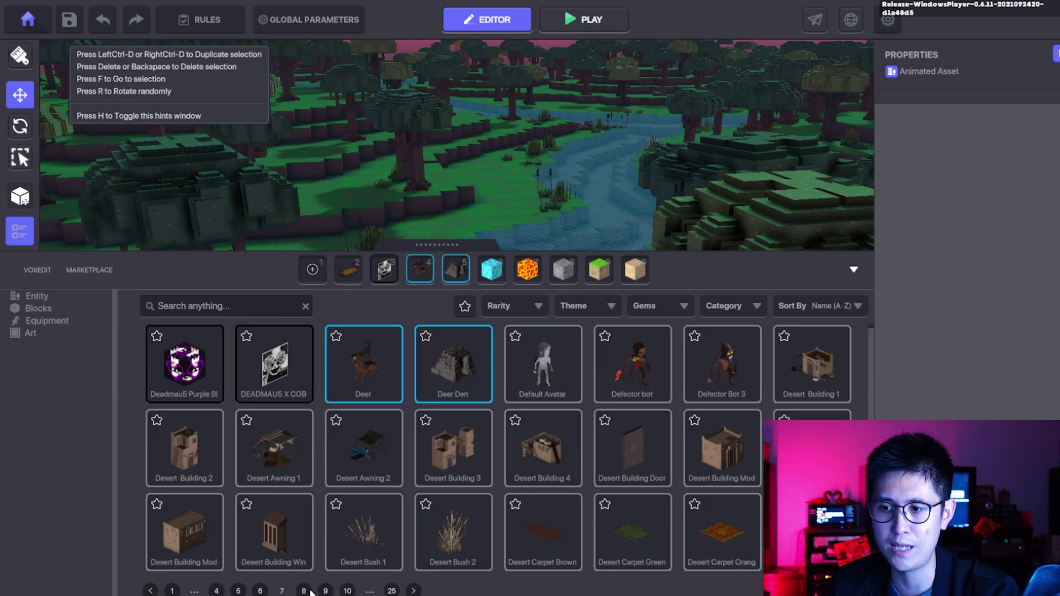
{"action": "left_click", "coordinate": [327, 591]}
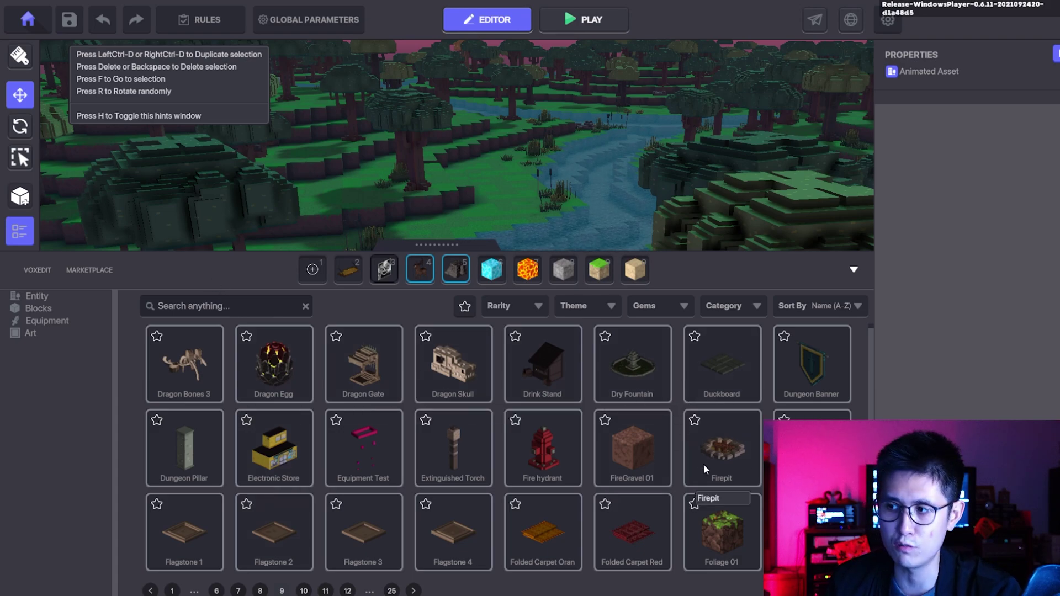
Go back to catalogue page 1 and choose the Annoying Goblin asset
{"action": "left_click", "coordinate": [456, 377]}
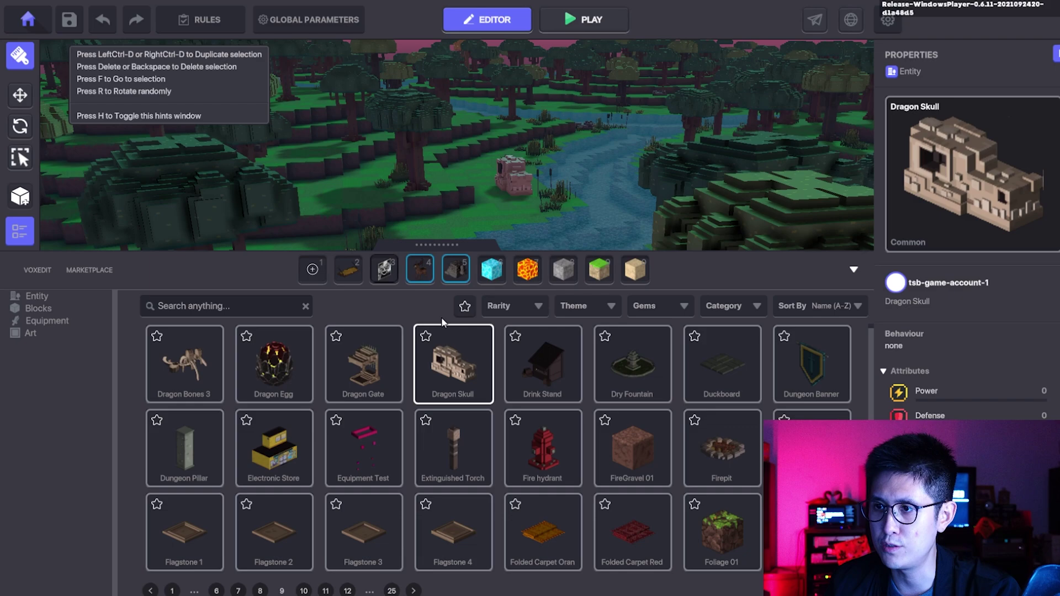
{"action": "left_click", "coordinate": [172, 591]}
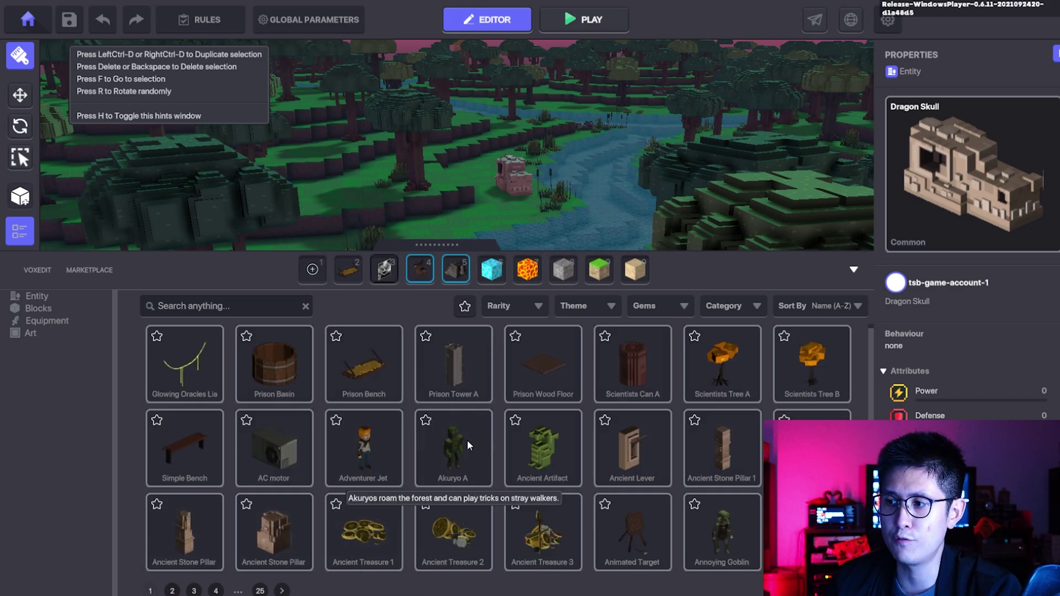
{"action": "left_click", "coordinate": [720, 502]}
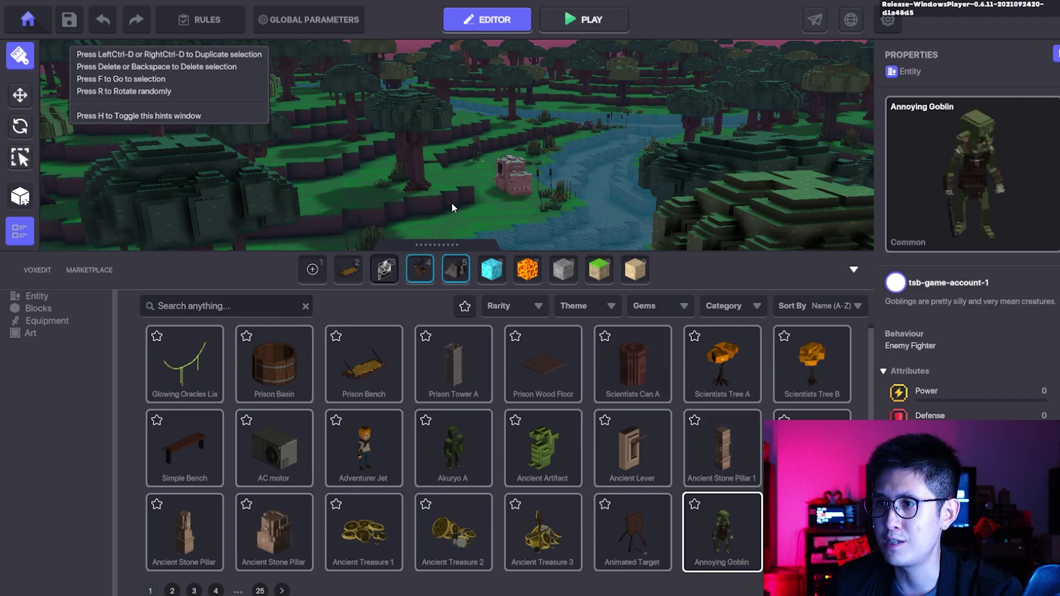
Place six Annoying Goblins along the far river bank and collapse the catalogue
{"action": "left_click", "coordinate": [488, 206]}
{"action": "left_click", "coordinate": [446, 209]}
{"action": "left_click", "coordinate": [417, 221]}
{"action": "left_click", "coordinate": [472, 220]}
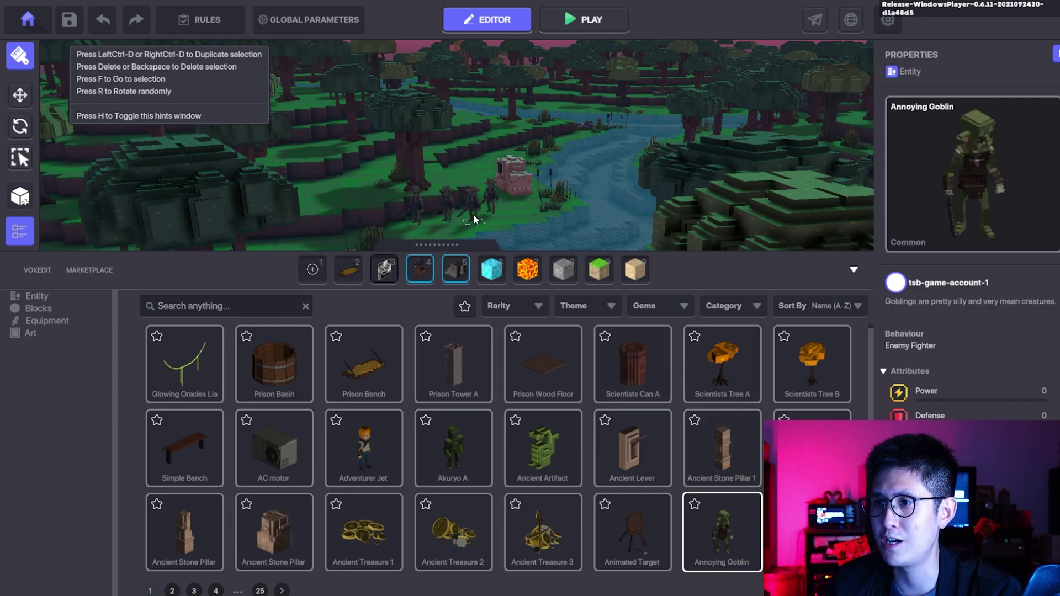
{"action": "left_click", "coordinate": [352, 182]}
{"action": "left_click", "coordinate": [340, 209]}
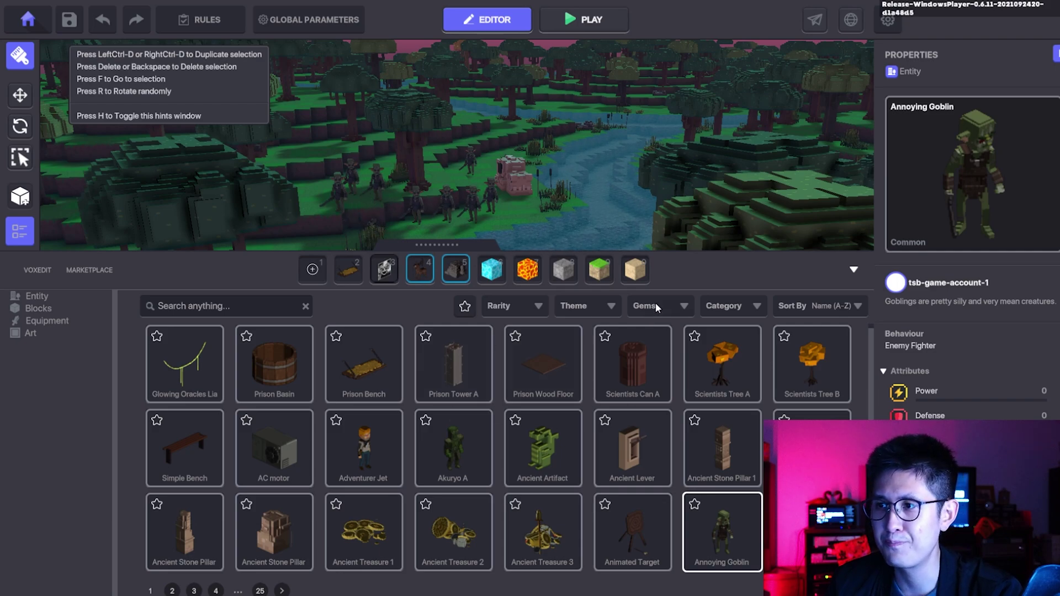
{"action": "left_click", "coordinate": [850, 269]}
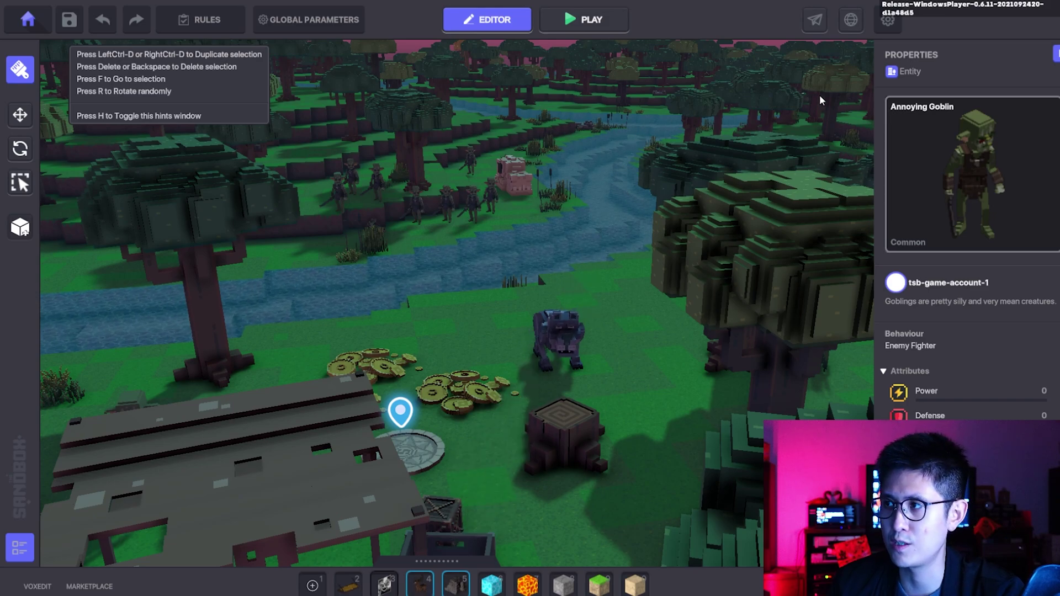
Undo a goblin placed beside the wolf and bring up the game Rules
{"action": "left_click", "coordinate": [519, 338]}
{"action": "key", "text": "ctrl+z"}
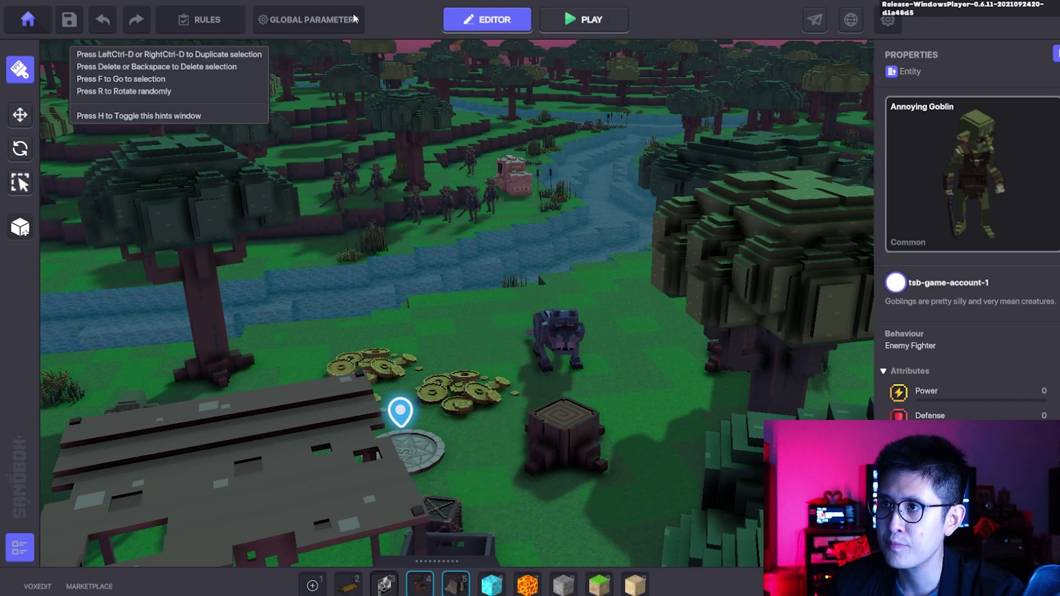
{"action": "left_click", "coordinate": [203, 20]}
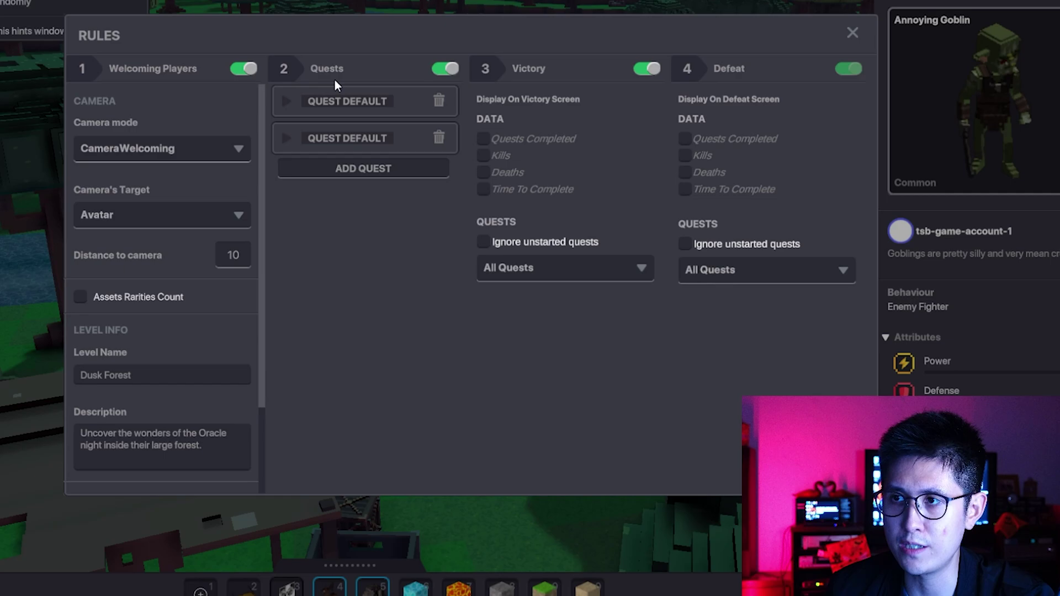
Expand the second quest, Defeat the Wolf, and show its Quest type choices
{"action": "left_click", "coordinate": [284, 138]}
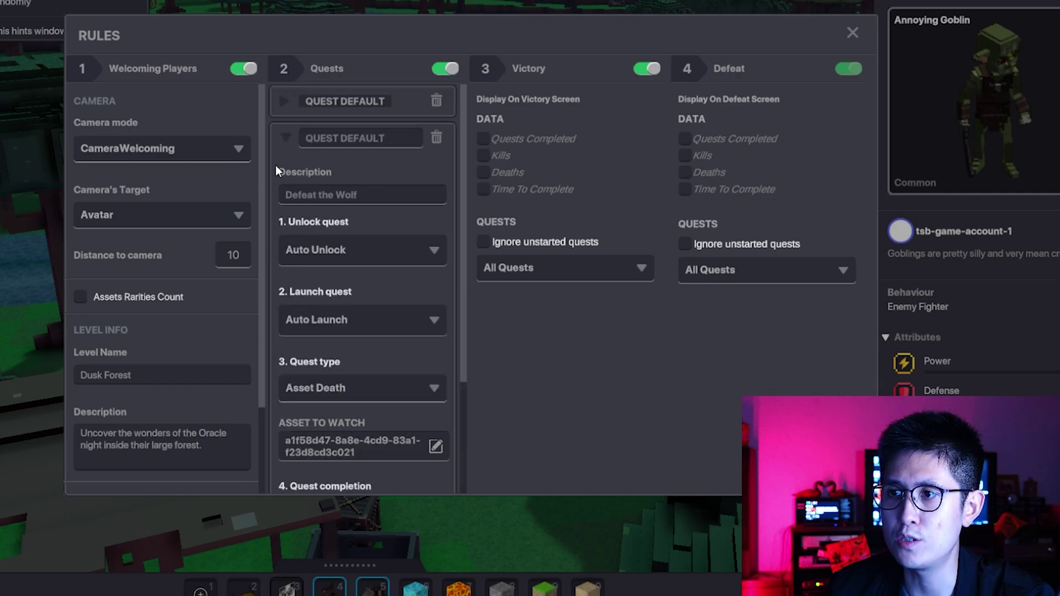
{"action": "left_click", "coordinate": [283, 138]}
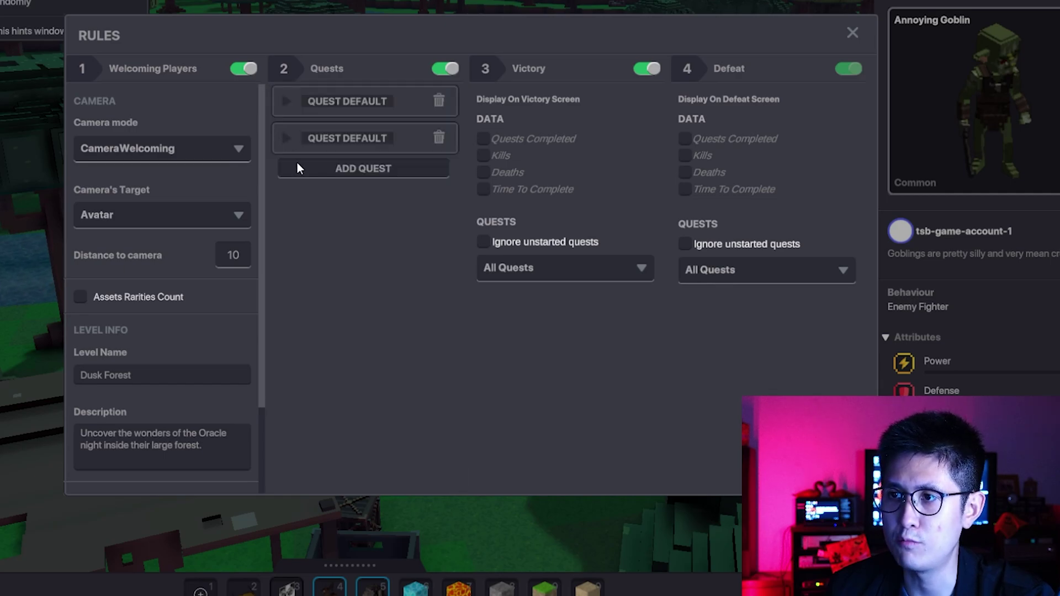
{"action": "left_click", "coordinate": [284, 138]}
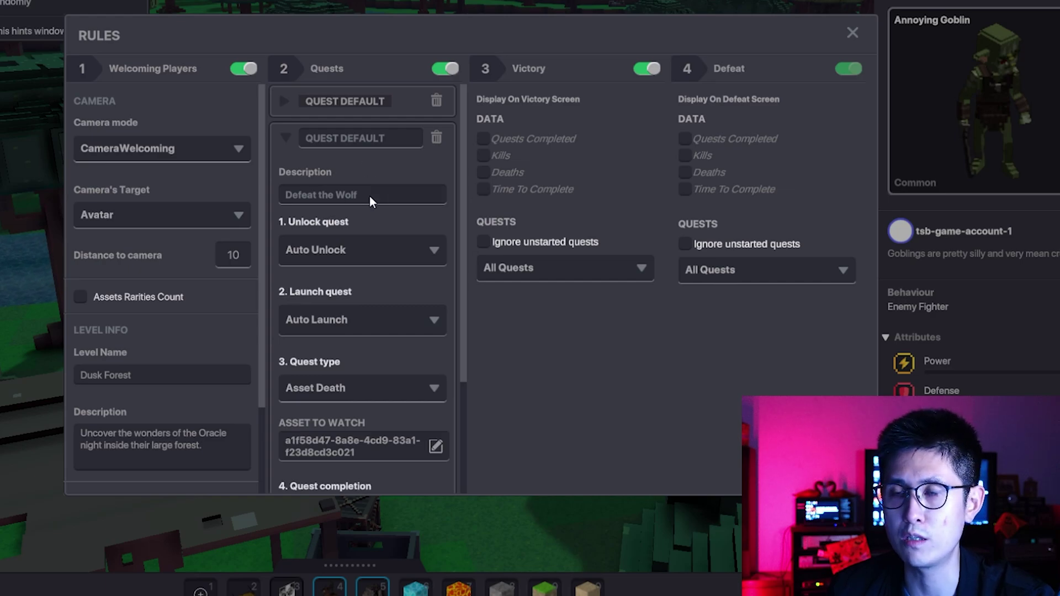
{"action": "scroll", "coordinate": [365, 159], "scroll_direction": "down", "scroll_amount": 1}
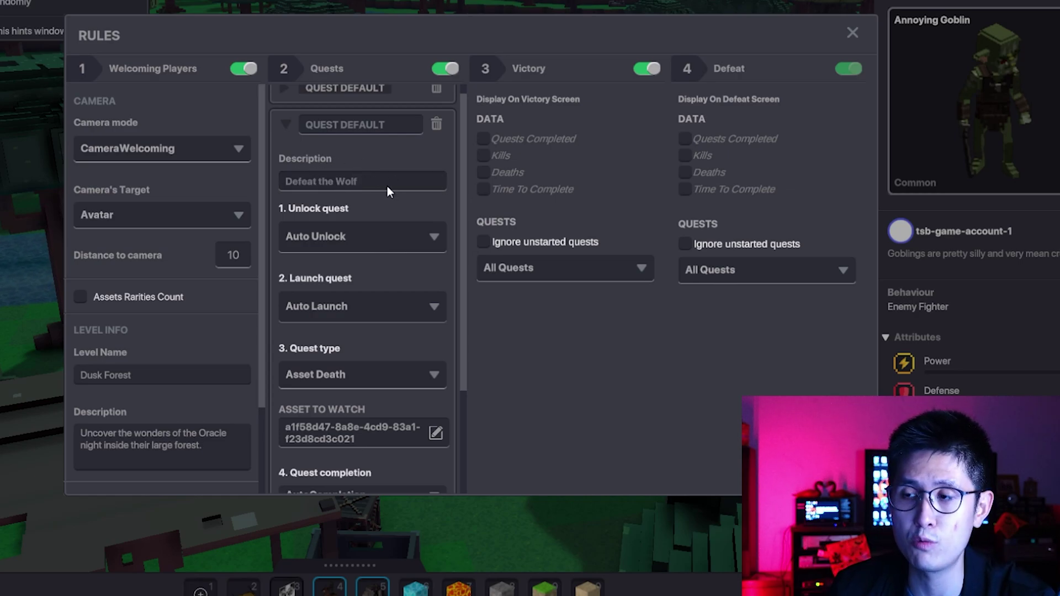
{"action": "scroll", "coordinate": [343, 219], "scroll_direction": "down", "scroll_amount": 3}
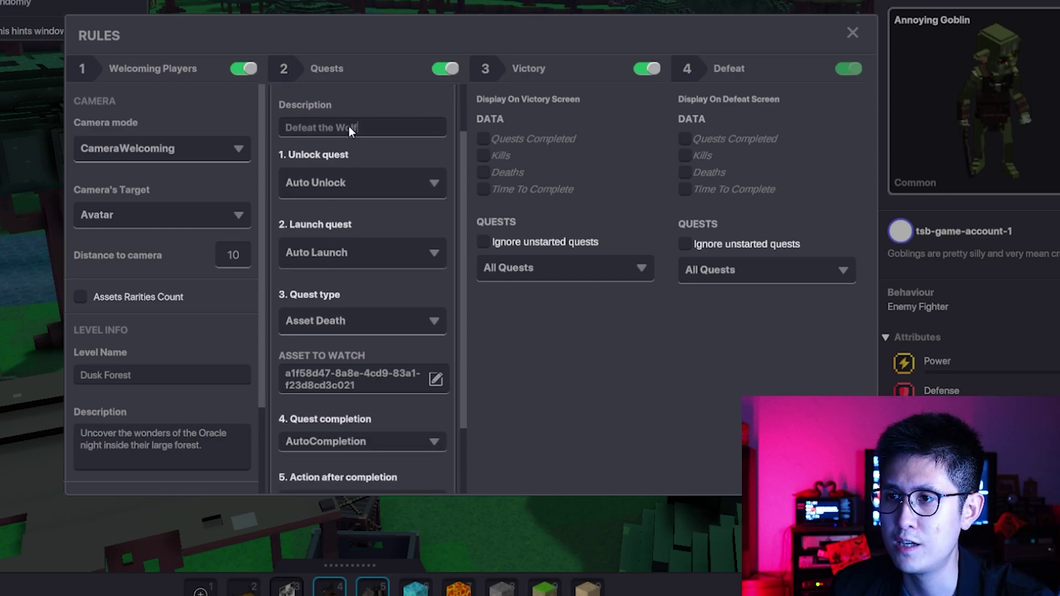
{"action": "scroll", "coordinate": [369, 205], "scroll_direction": "down", "scroll_amount": 3}
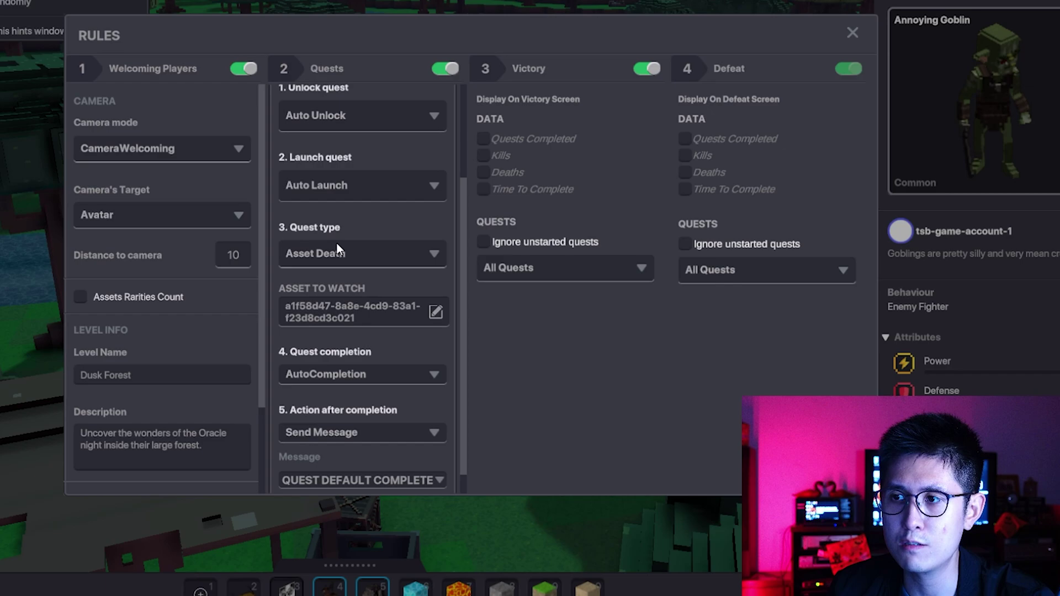
{"action": "left_click", "coordinate": [323, 254]}
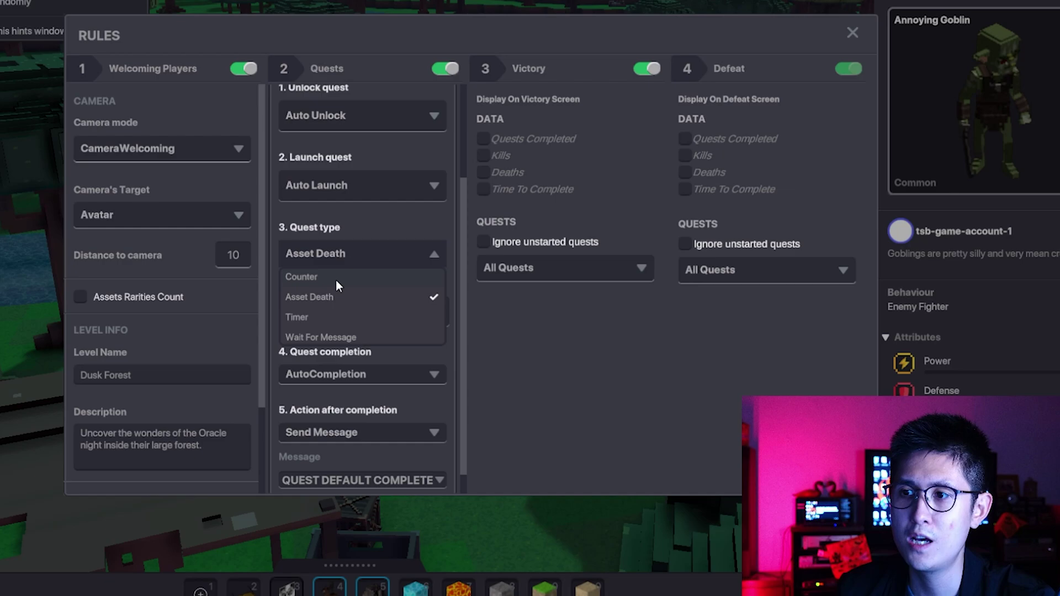
Try Counter as the quest type, then switch it back to Asset Death
{"action": "left_click", "coordinate": [335, 280]}
{"action": "left_click", "coordinate": [334, 307]}
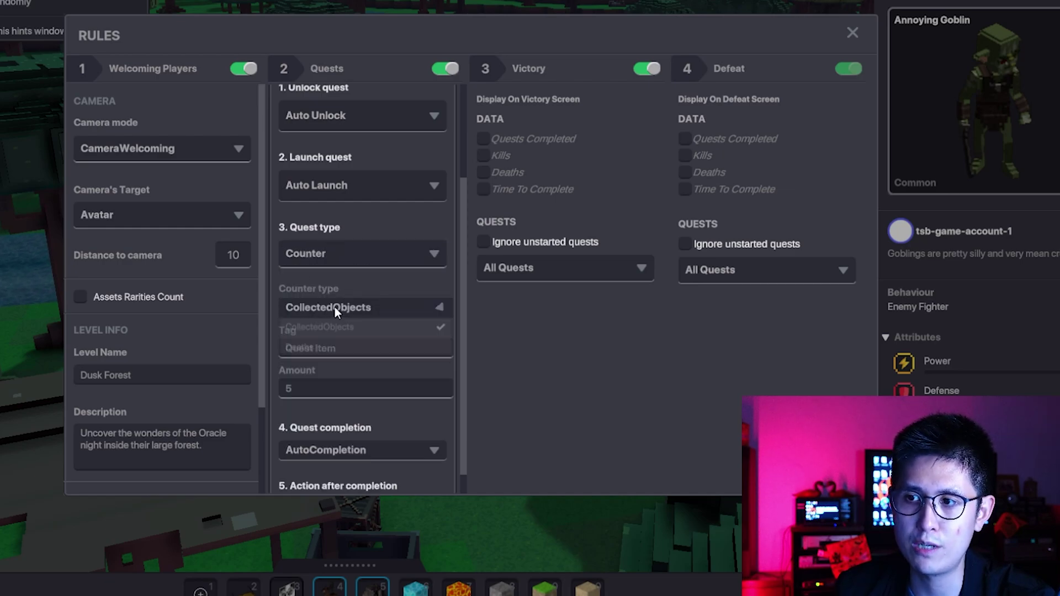
{"action": "left_click", "coordinate": [334, 307]}
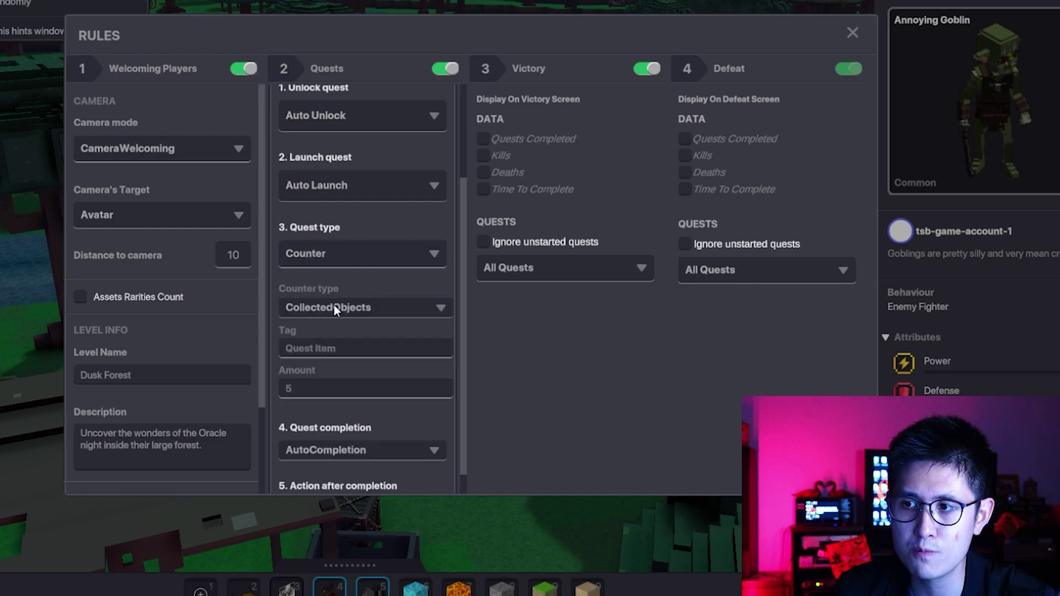
{"action": "left_click", "coordinate": [333, 304]}
{"action": "left_click", "coordinate": [327, 323]}
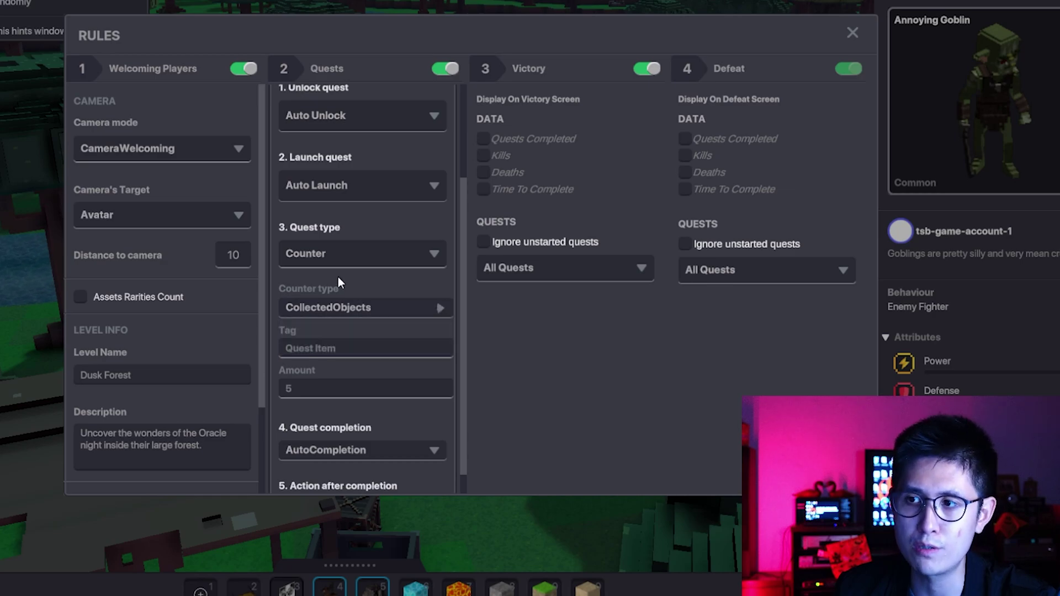
{"action": "left_click", "coordinate": [346, 255]}
{"action": "left_click", "coordinate": [324, 296]}
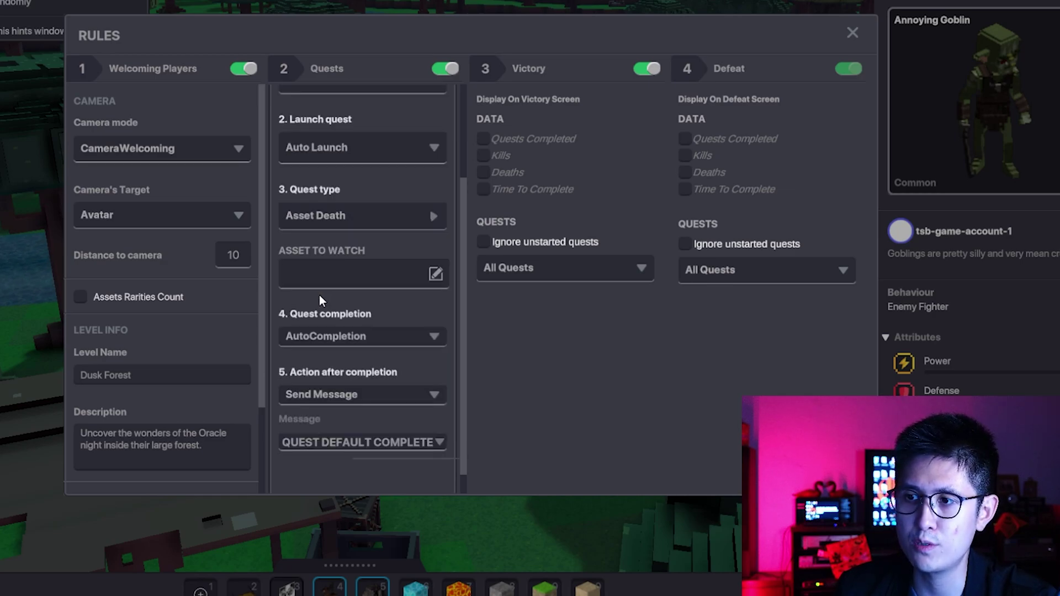
{"action": "scroll", "coordinate": [331, 282], "scroll_direction": "down", "scroll_amount": 1}
{"action": "scroll", "coordinate": [343, 232], "scroll_direction": "up", "scroll_amount": 1}
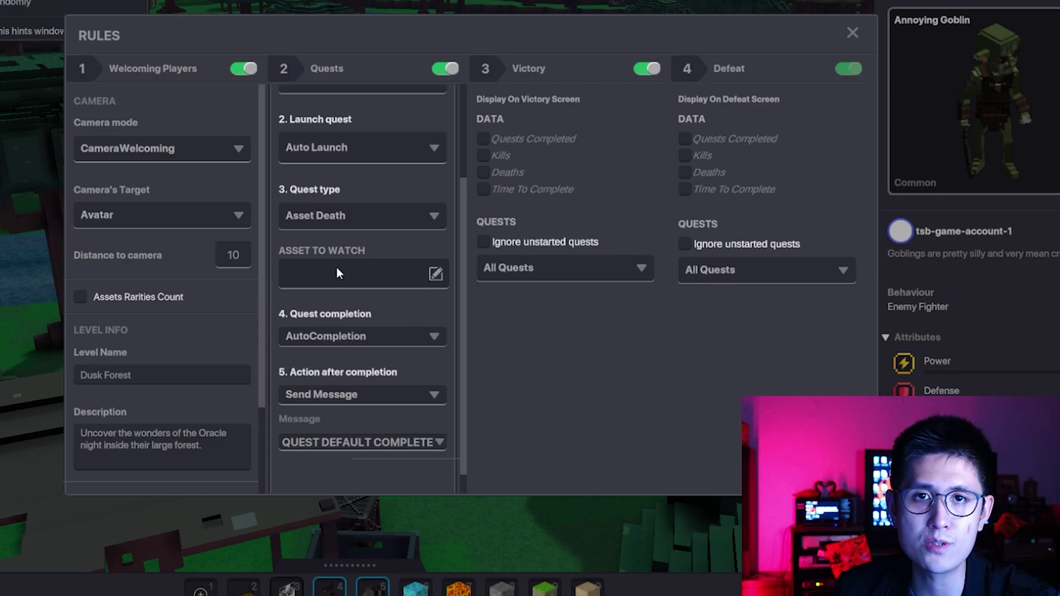
Search 'wolf' and set the Wolf as the asset to watch, then close Rules
{"action": "left_click", "coordinate": [433, 271]}
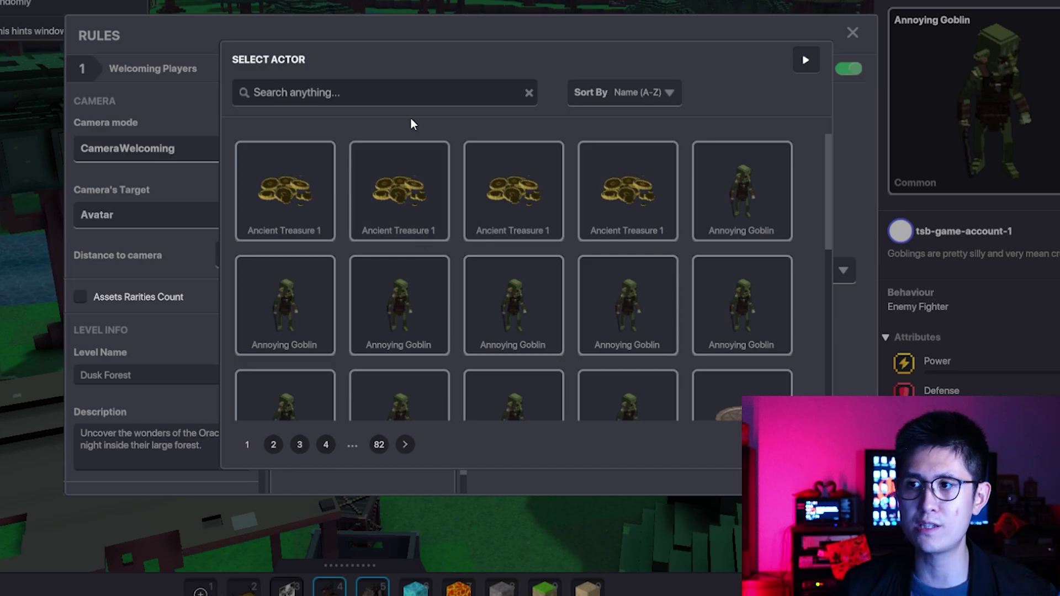
{"action": "type", "text": "wolf"}
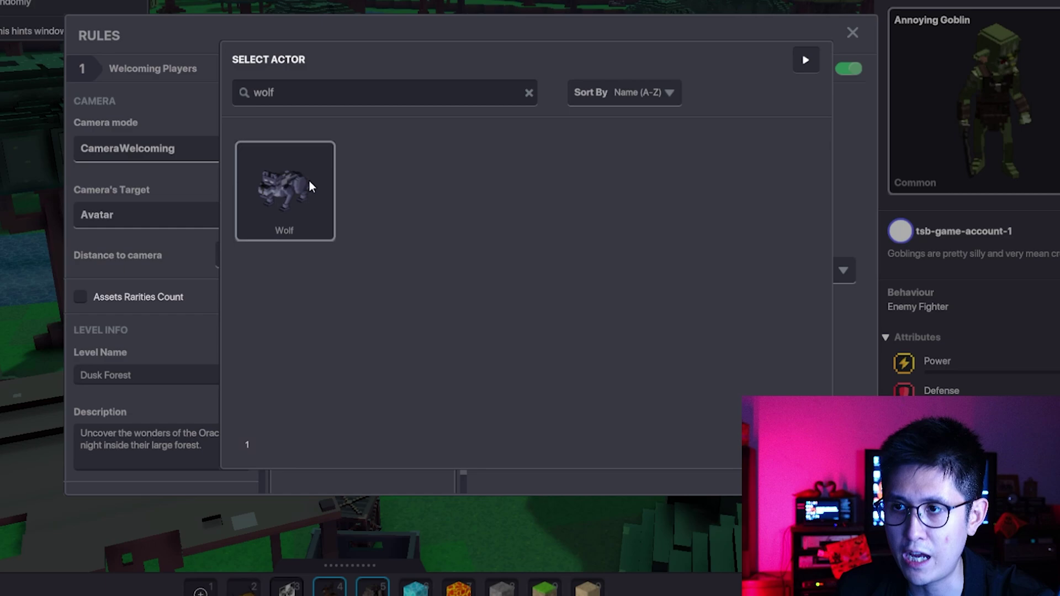
{"action": "left_click", "coordinate": [310, 182]}
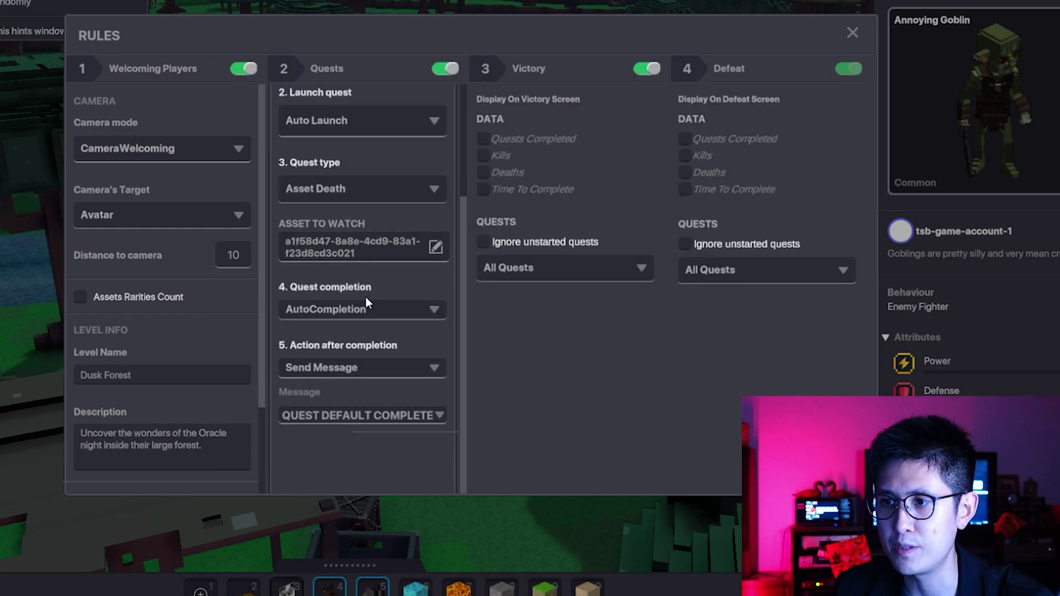
{"action": "left_click", "coordinate": [852, 33]}
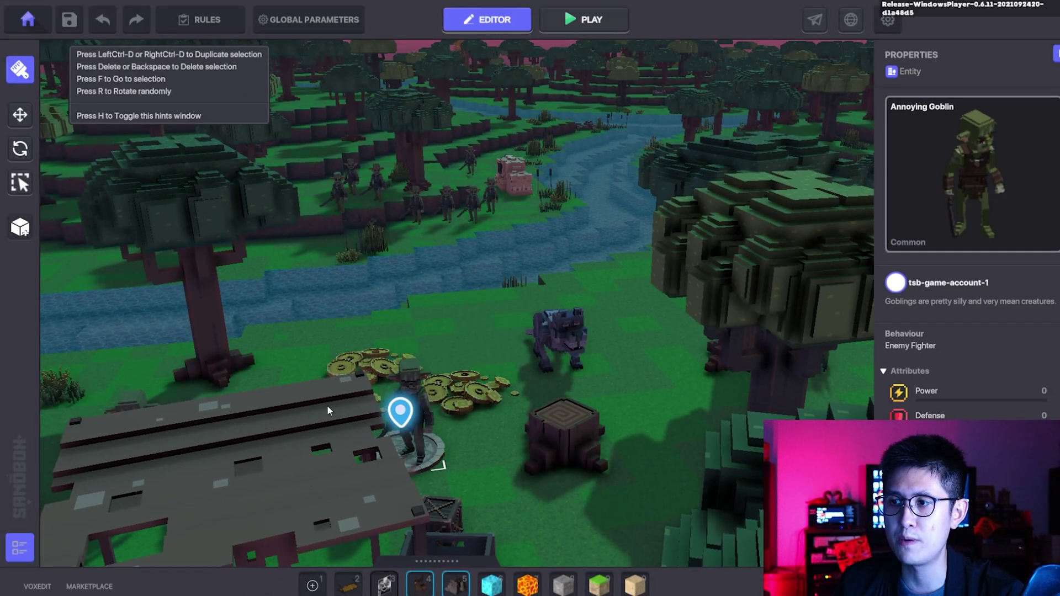
Select the wolf and collapse its Attributes, Physics and Behaviour property sections
{"action": "left_click", "coordinate": [13, 188]}
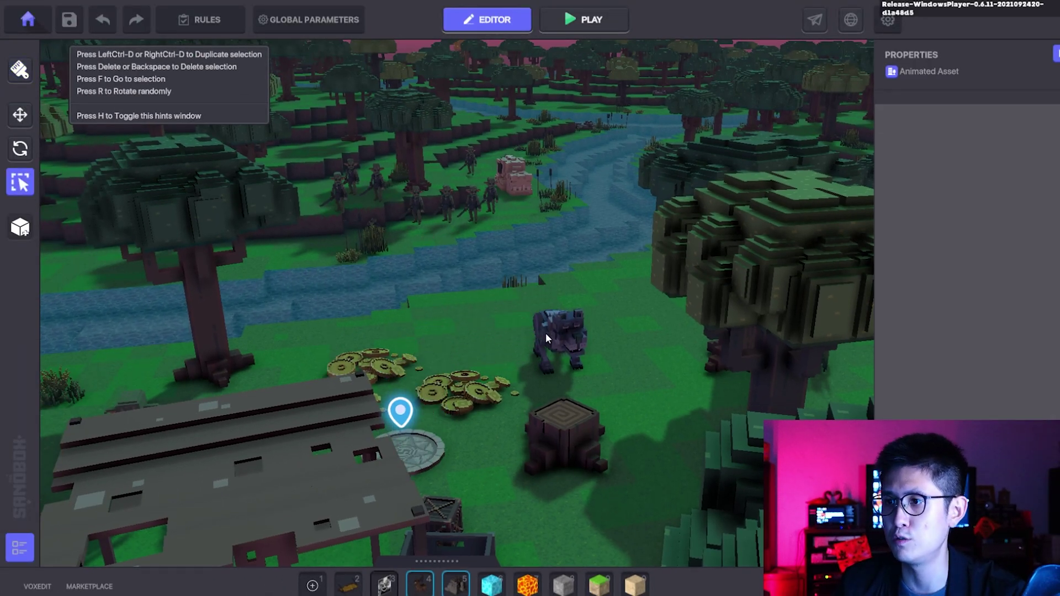
{"action": "key", "text": "f"}
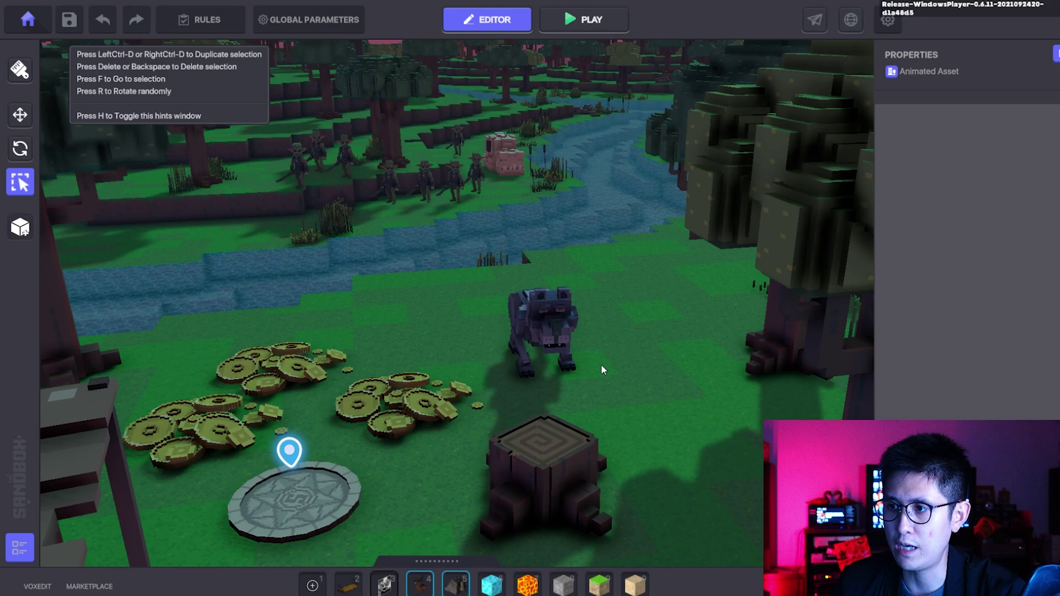
{"action": "left_click", "coordinate": [501, 325]}
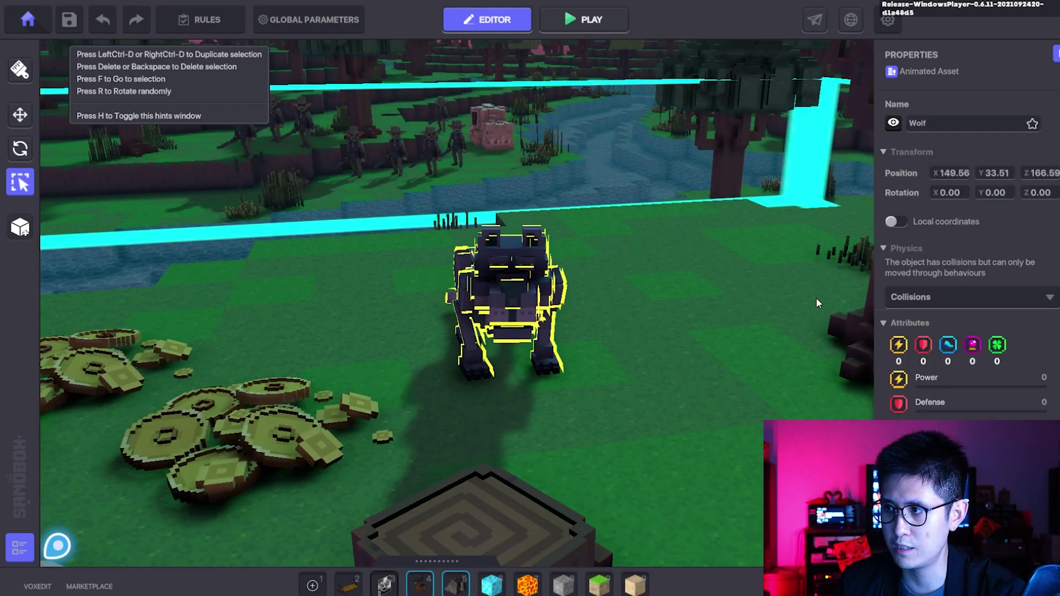
{"action": "scroll", "coordinate": [922, 144], "scroll_direction": "down", "scroll_amount": 3}
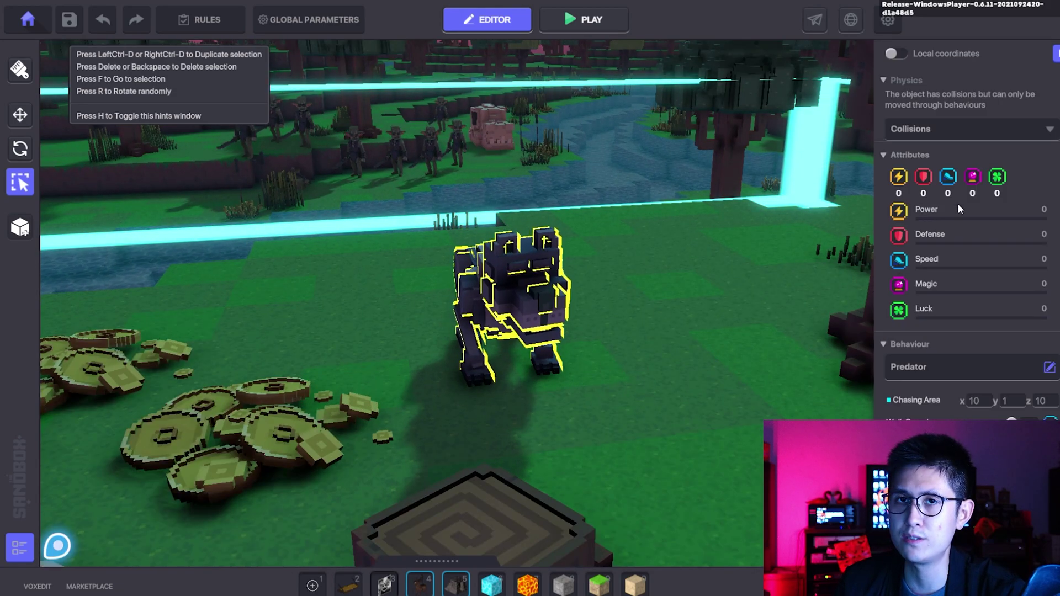
{"action": "left_click", "coordinate": [894, 157]}
{"action": "left_click", "coordinate": [883, 80]}
{"action": "scroll", "coordinate": [901, 128], "scroll_direction": "up", "scroll_amount": 3}
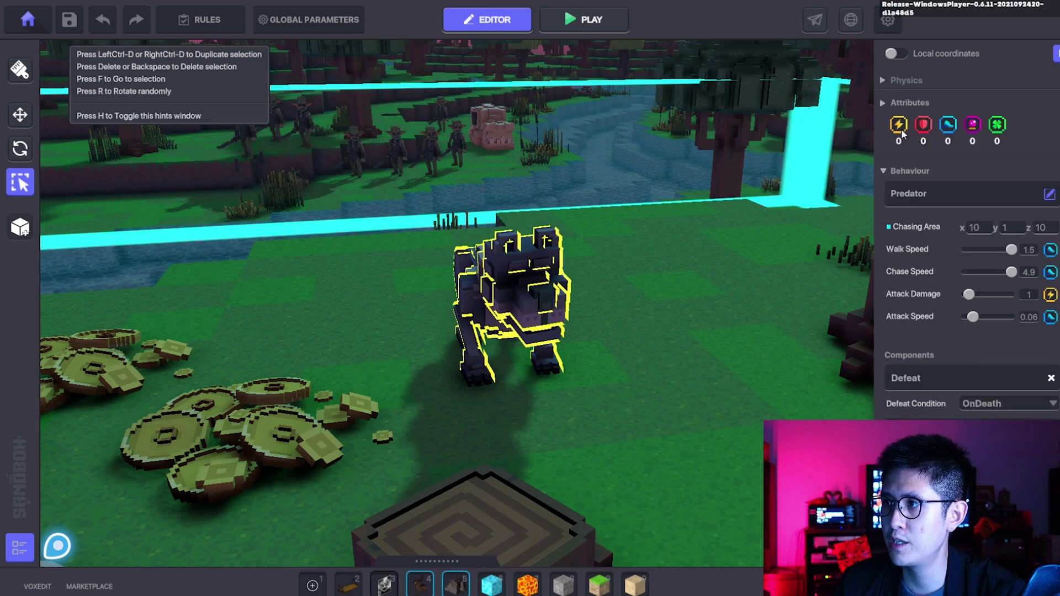
{"action": "scroll", "coordinate": [911, 166], "scroll_direction": "down", "scroll_amount": 3}
{"action": "scroll", "coordinate": [902, 193], "scroll_direction": "down", "scroll_amount": 3}
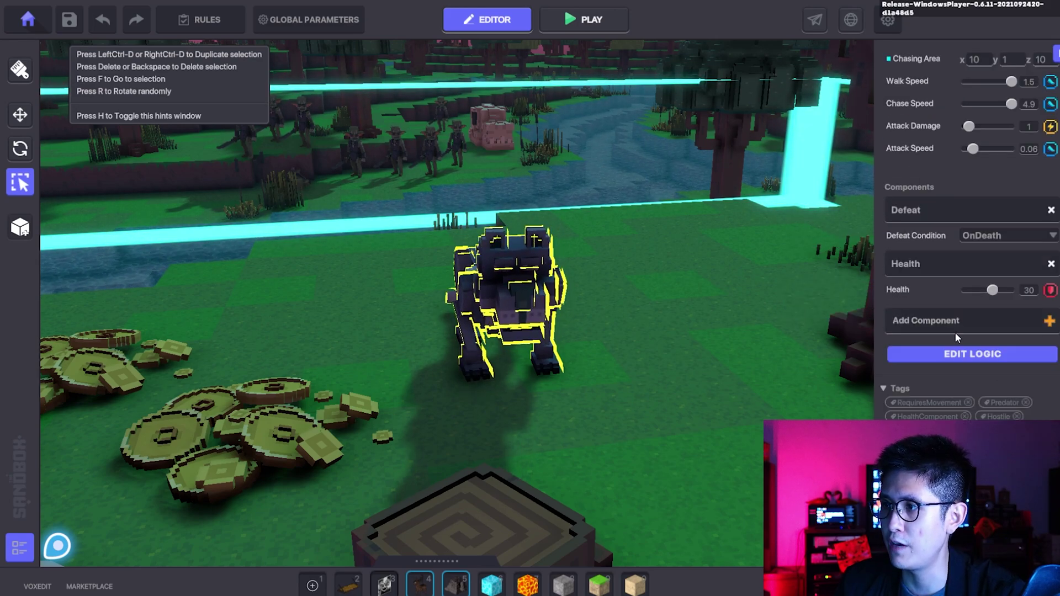
{"action": "scroll", "coordinate": [939, 221], "scroll_direction": "up", "scroll_amount": 2}
{"action": "left_click", "coordinate": [878, 85]}
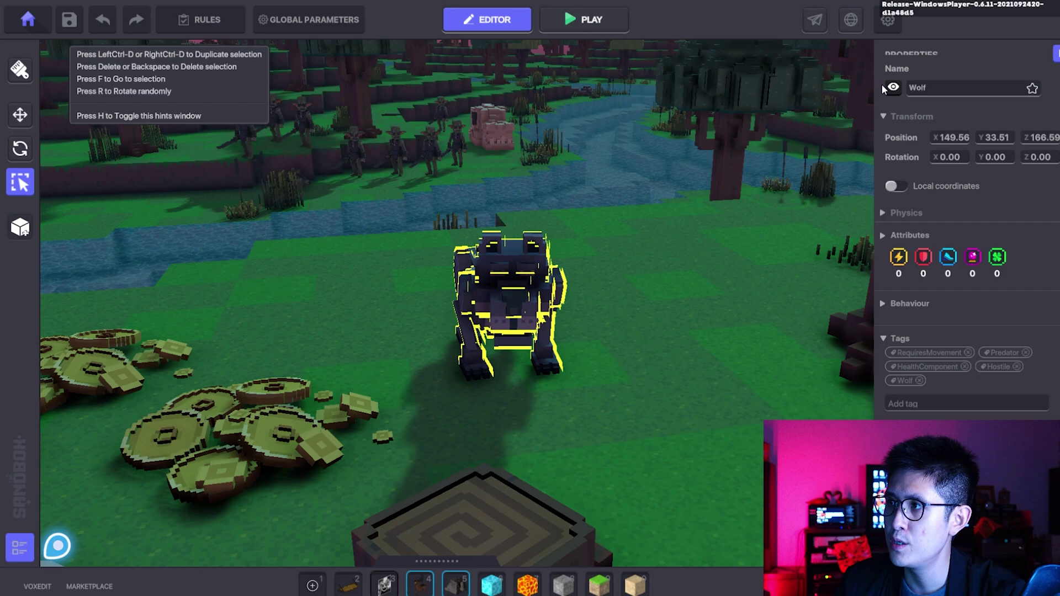
{"action": "scroll", "coordinate": [921, 177], "scroll_direction": "up", "scroll_amount": 1}
{"action": "scroll", "coordinate": [927, 231], "scroll_direction": "down", "scroll_amount": 1}
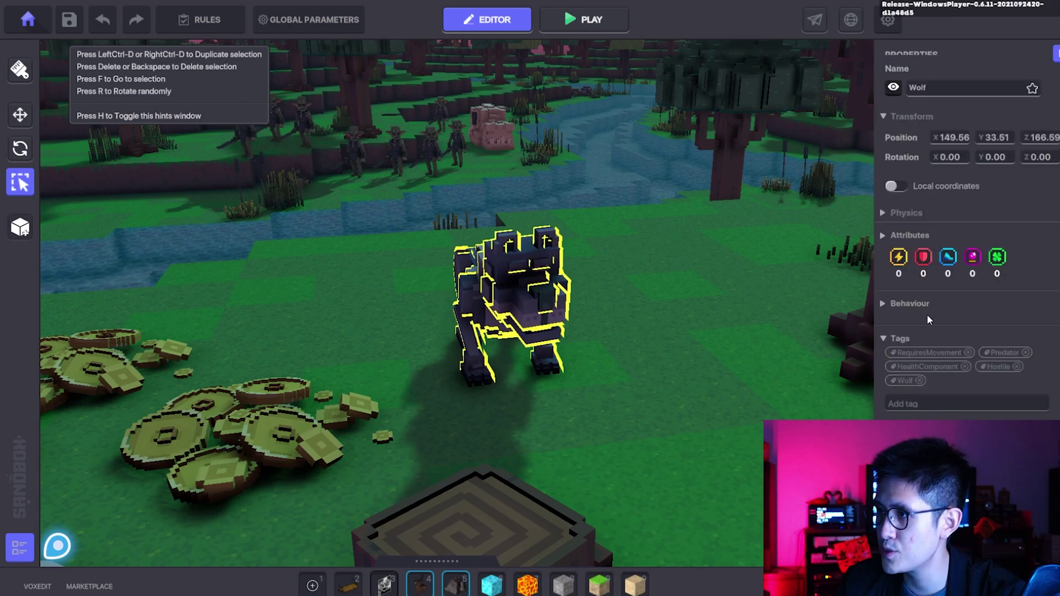
{"action": "left_click", "coordinate": [882, 305]}
{"action": "scroll", "coordinate": [894, 301], "scroll_direction": "down", "scroll_amount": 3}
{"action": "scroll", "coordinate": [938, 193], "scroll_direction": "up", "scroll_amount": 2}
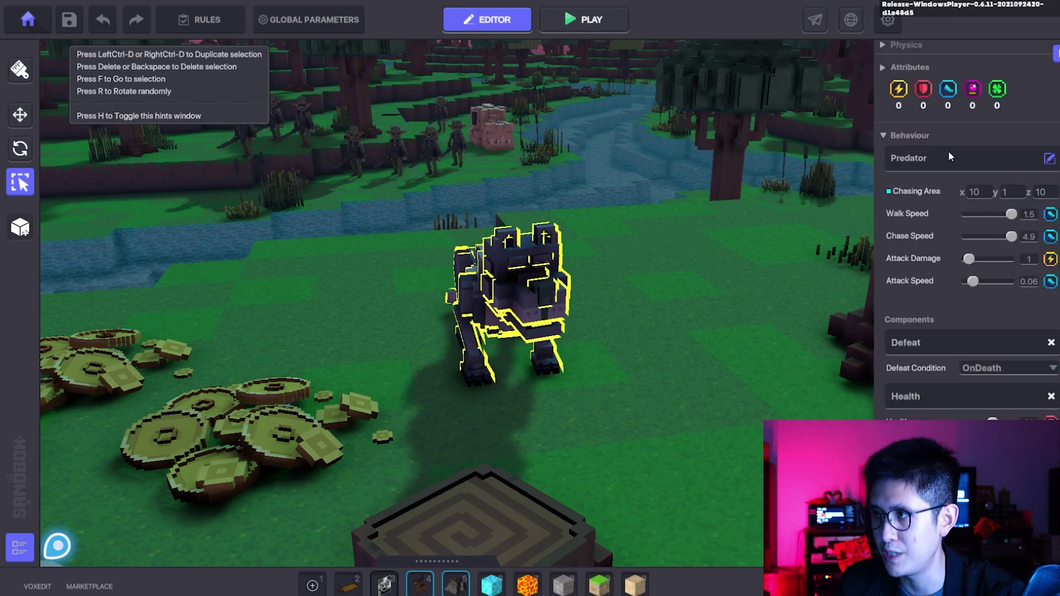
{"action": "scroll", "coordinate": [925, 326], "scroll_direction": "down", "scroll_amount": 2}
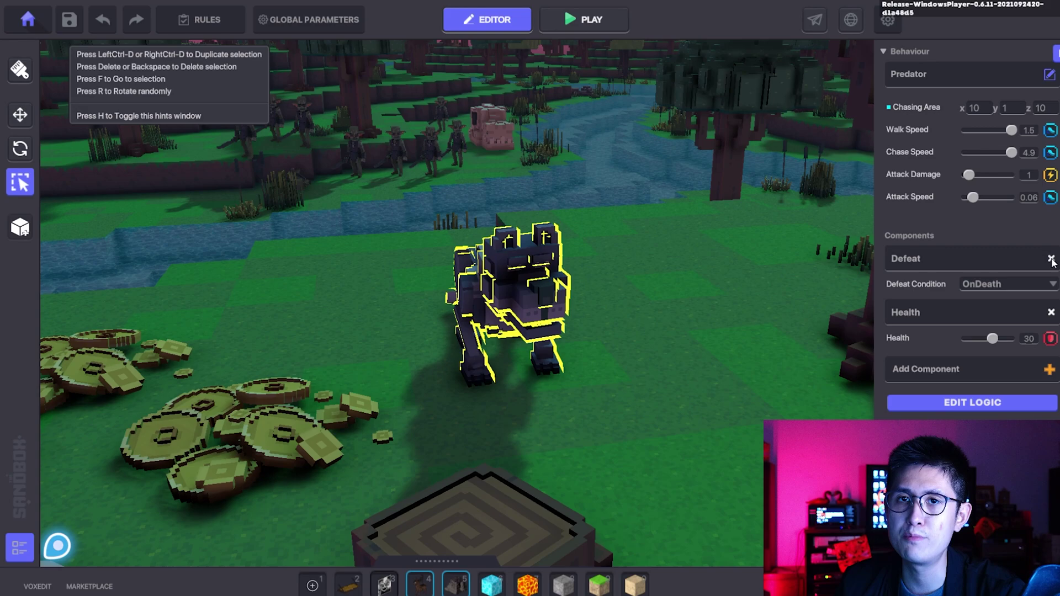
Replace the wolf's Defeat component and set its Defeat Condition to OnDeath
{"action": "left_click", "coordinate": [1052, 259]}
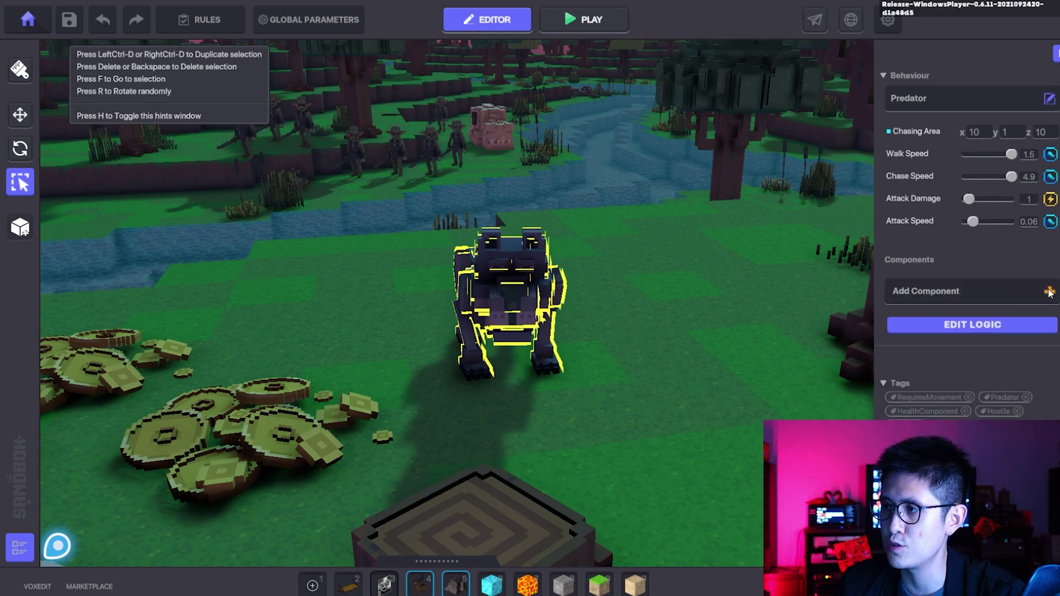
{"action": "left_click", "coordinate": [1048, 292]}
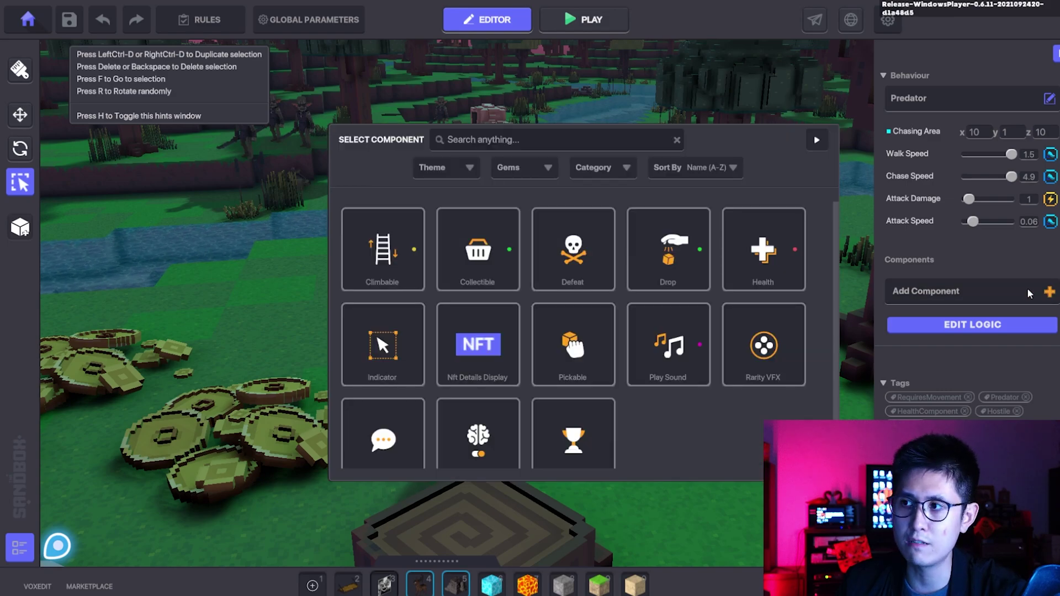
{"action": "scroll", "coordinate": [591, 247], "scroll_direction": "down", "scroll_amount": 1}
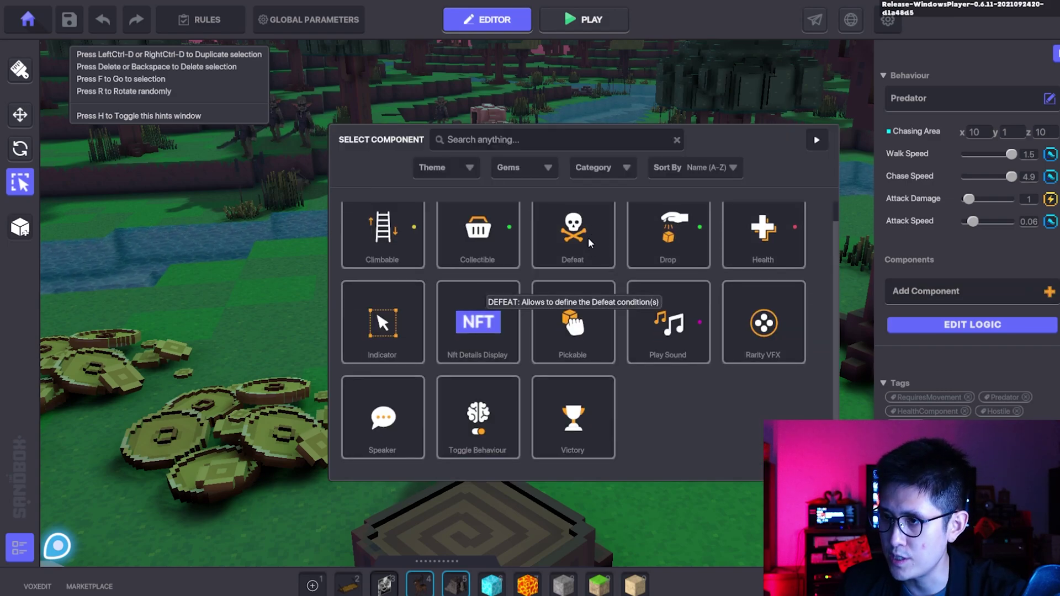
{"action": "left_click", "coordinate": [587, 237]}
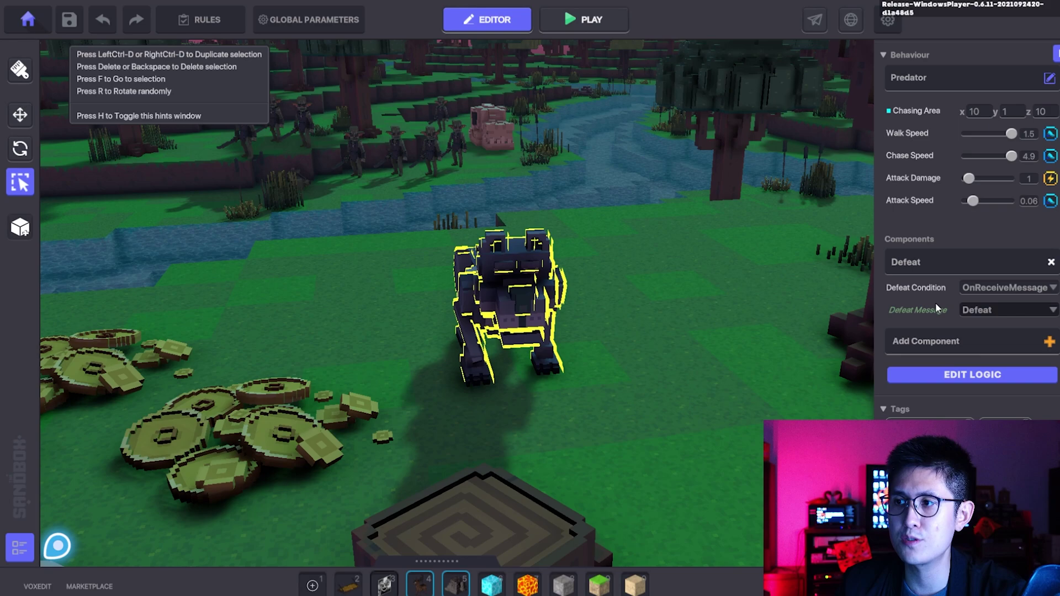
{"action": "left_click", "coordinate": [1009, 283]}
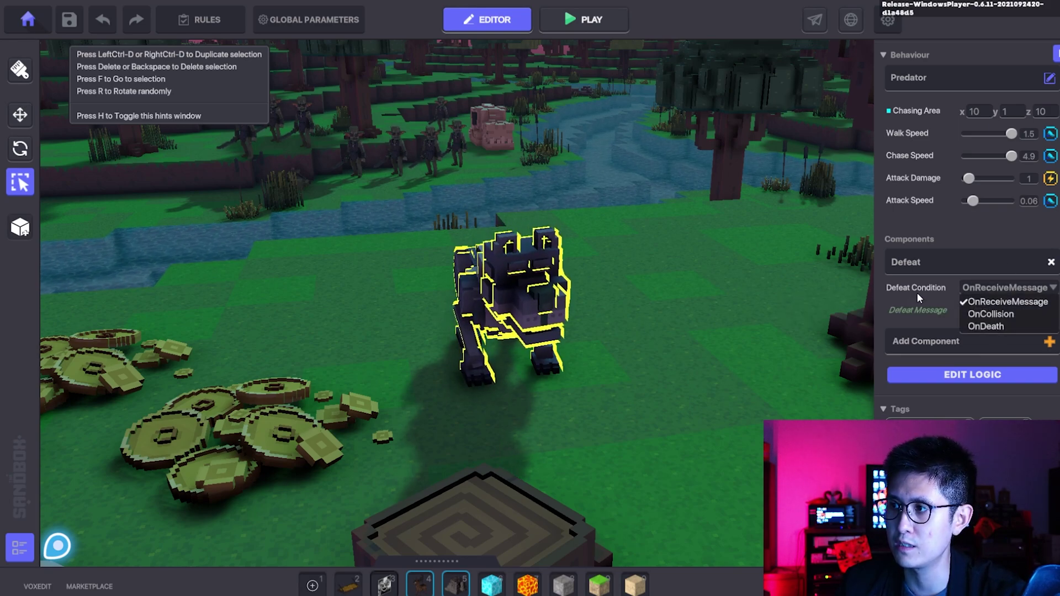
{"action": "left_click", "coordinate": [989, 327]}
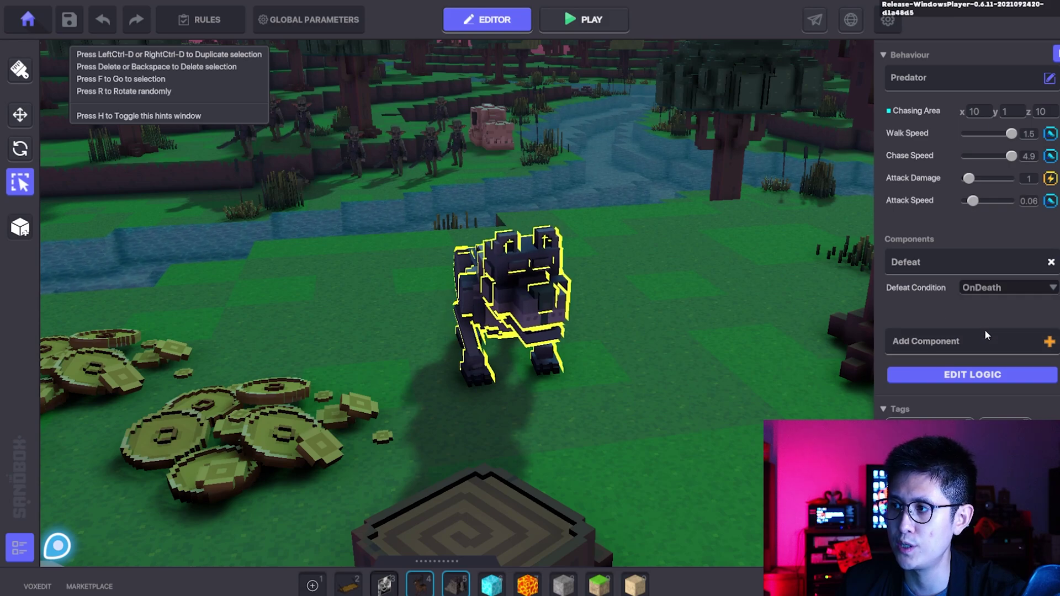
Add a Health component to the wolf with health set to 20
{"action": "left_click", "coordinate": [1048, 342]}
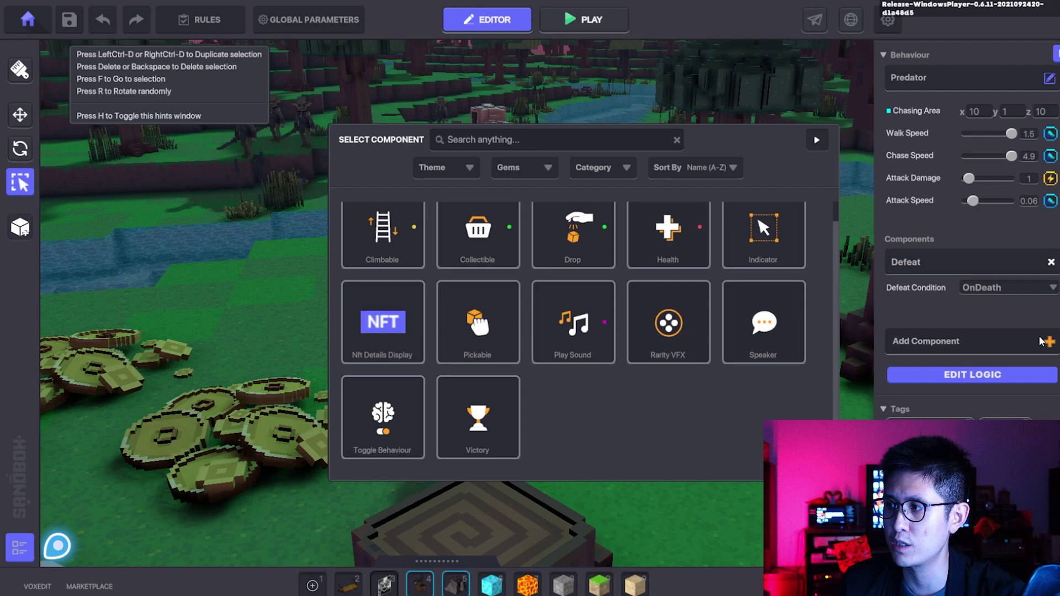
{"action": "left_click", "coordinate": [668, 232]}
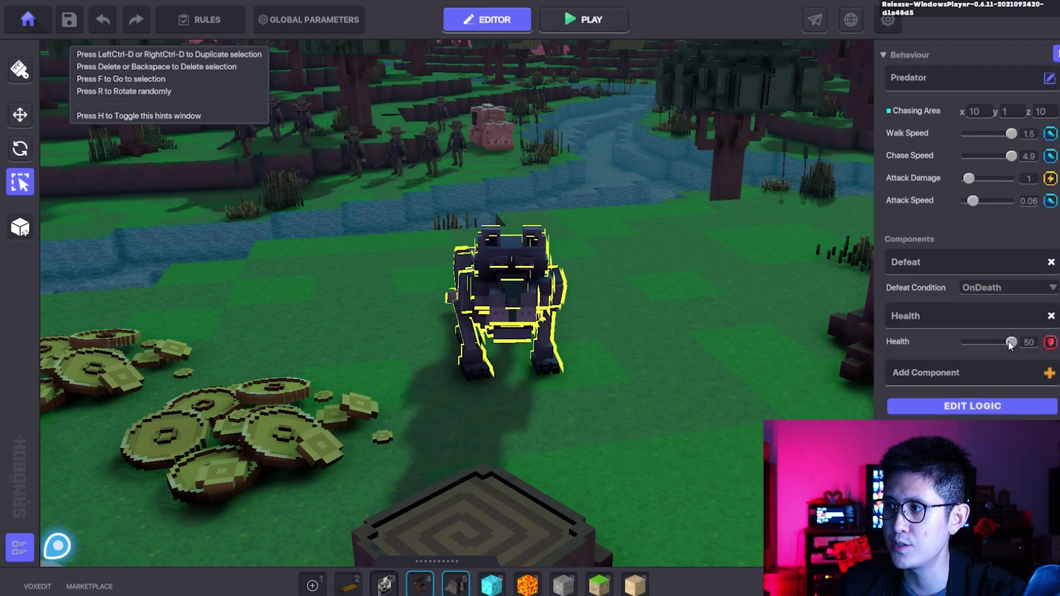
{"action": "left_click_drag", "start_coordinate": [982, 342], "coordinate": [984, 342]}
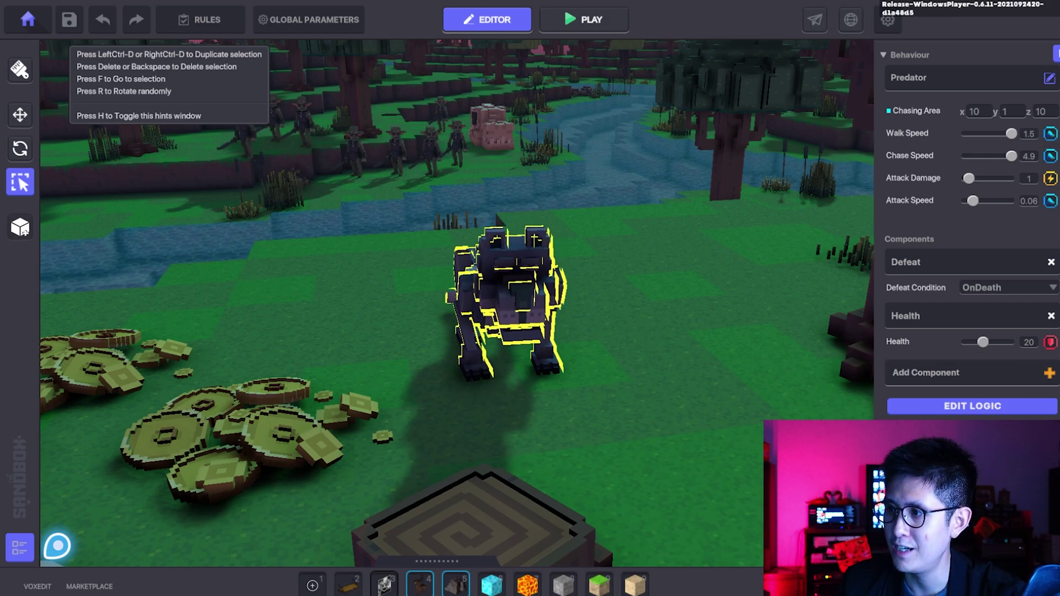
Start playtesting and fight the Annoying Goblins, including the goblin camp across the river
{"action": "left_click", "coordinate": [665, 353]}
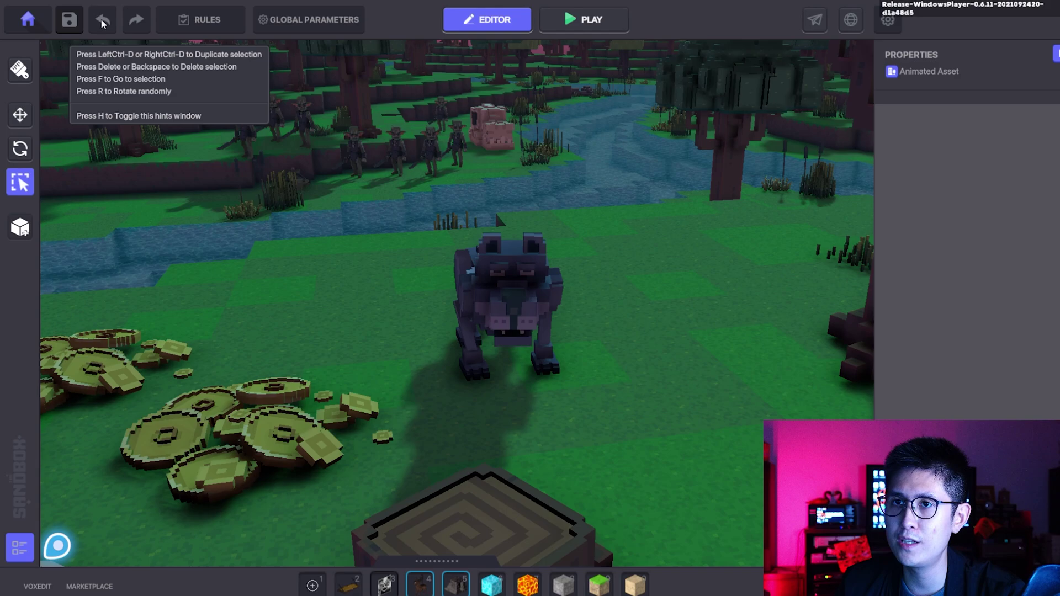
{"action": "left_click", "coordinate": [562, 22]}
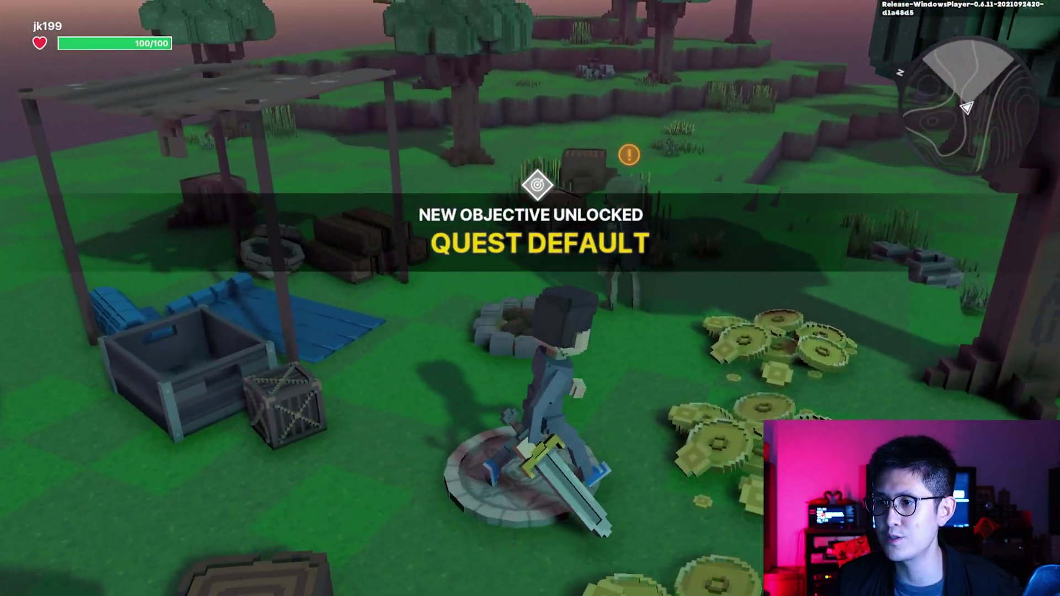
{"action": "key", "text": "w"}
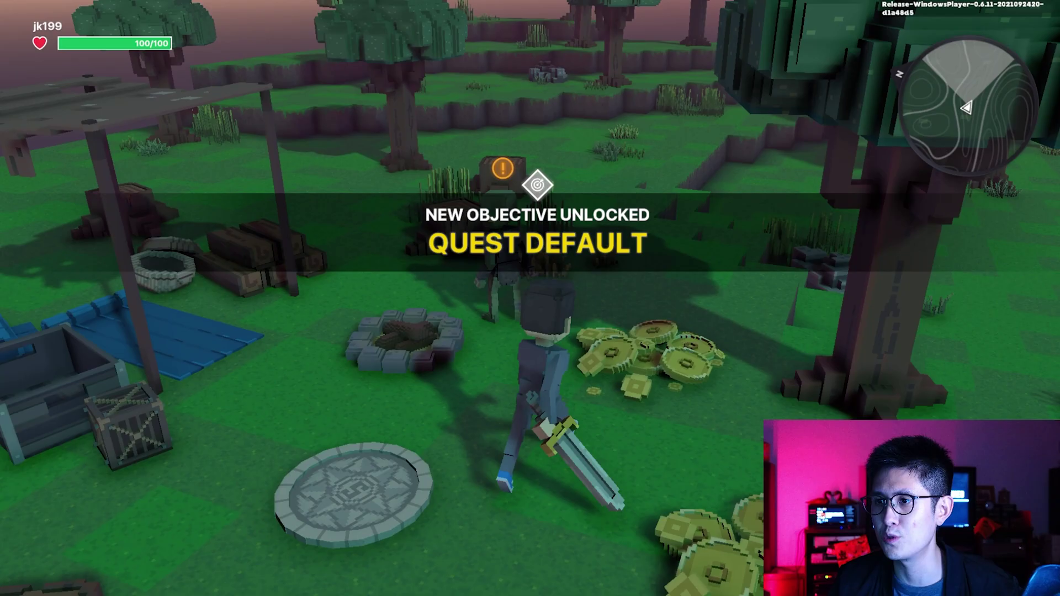
{"action": "key", "text": "space"}
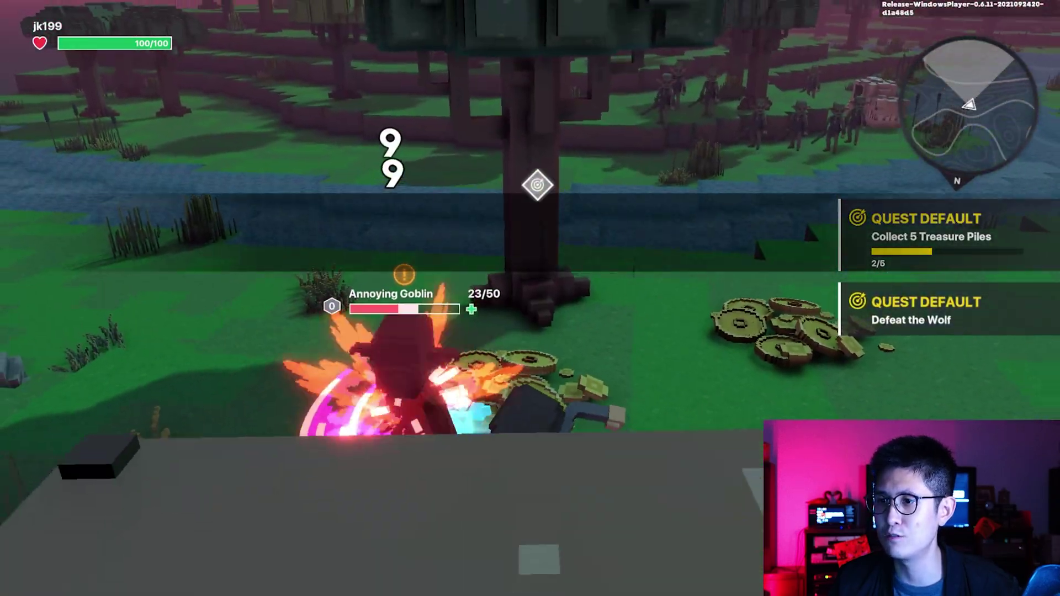
{"action": "key", "text": "space"}
{"action": "key", "text": "w"}
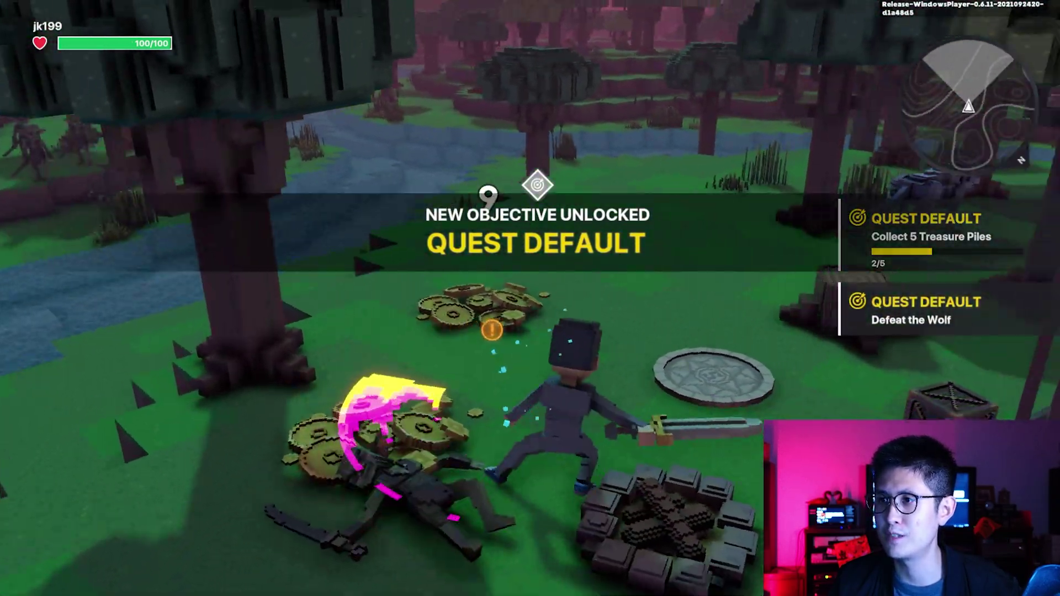
{"action": "key", "text": "w"}
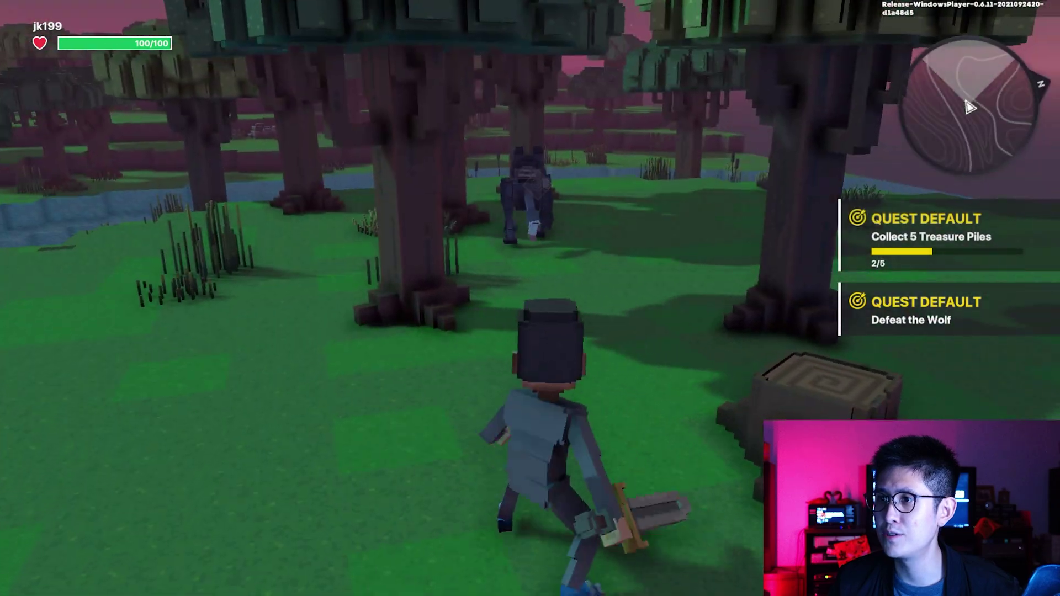
{"action": "key", "text": "w"}
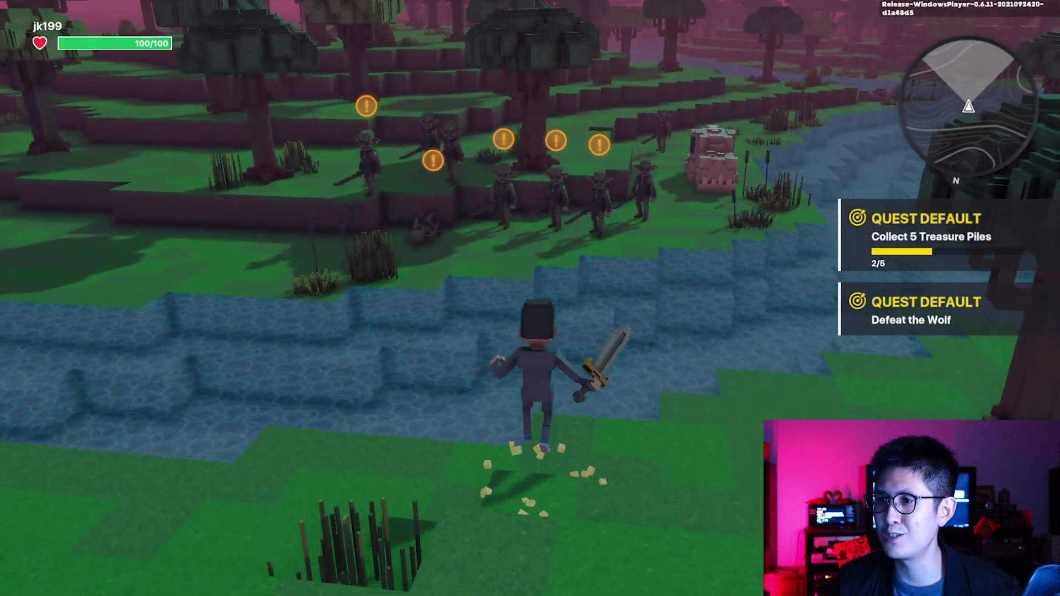
{"action": "key", "text": "w"}
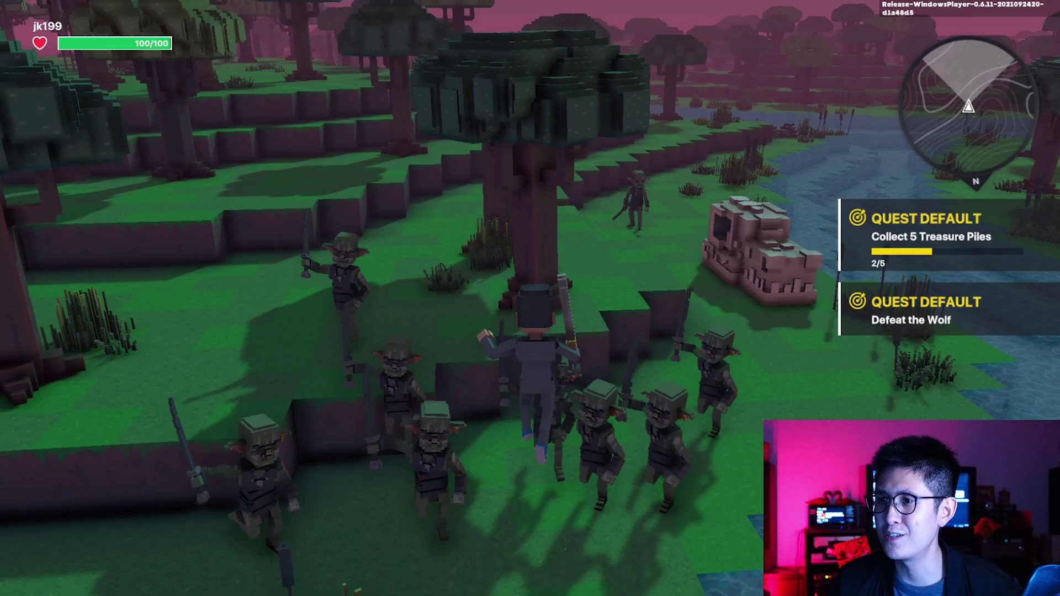
{"action": "key", "text": "w"}
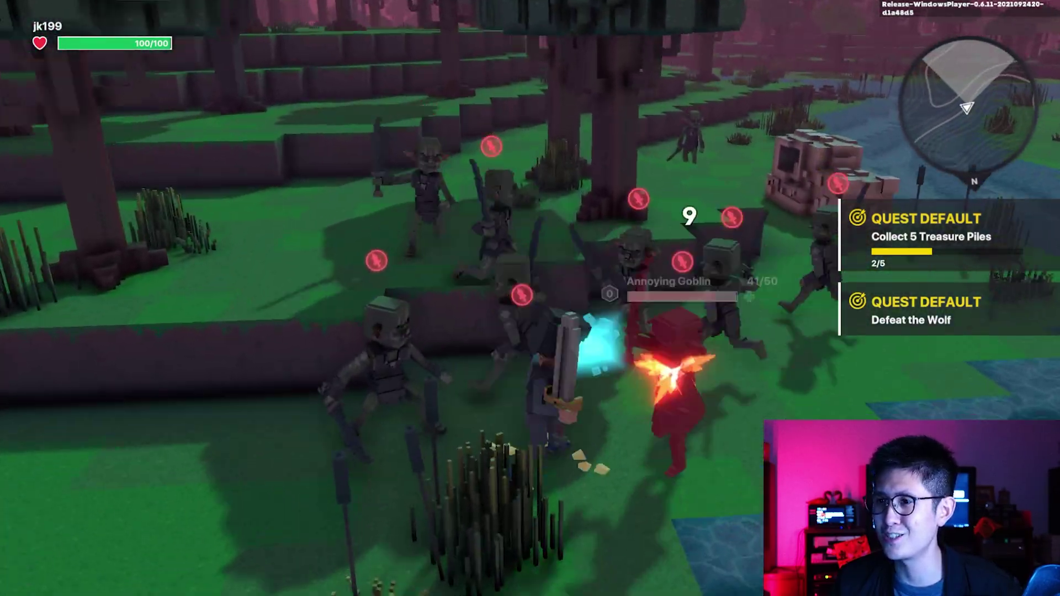
{"action": "key", "text": "w"}
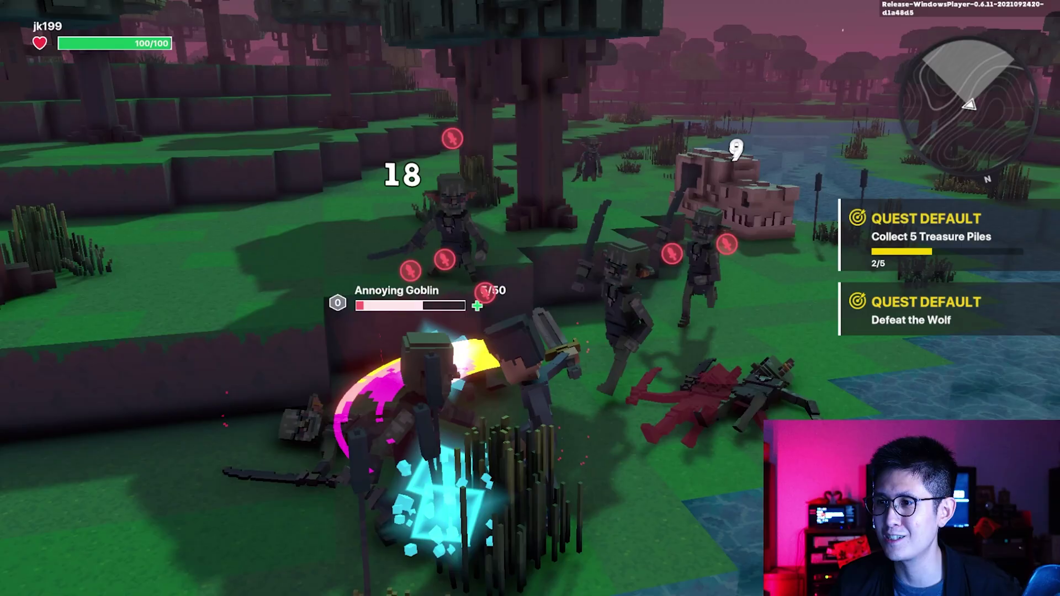
{"action": "left_click", "coordinate": [529, 298]}
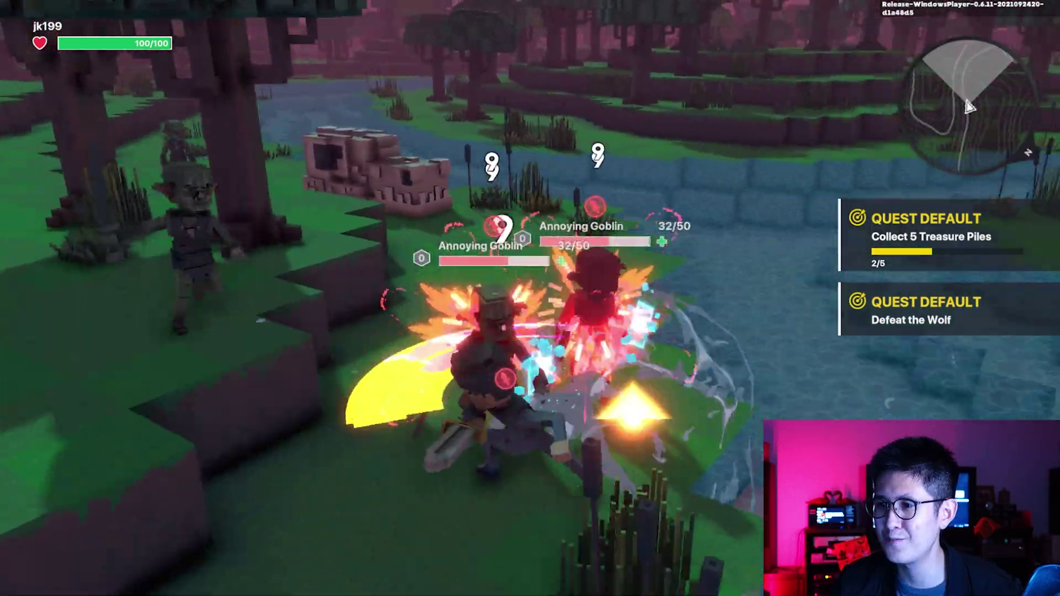
Cross the water, collect a treasure pile and slay the wolf to reach Game Over
{"action": "key", "text": "w"}
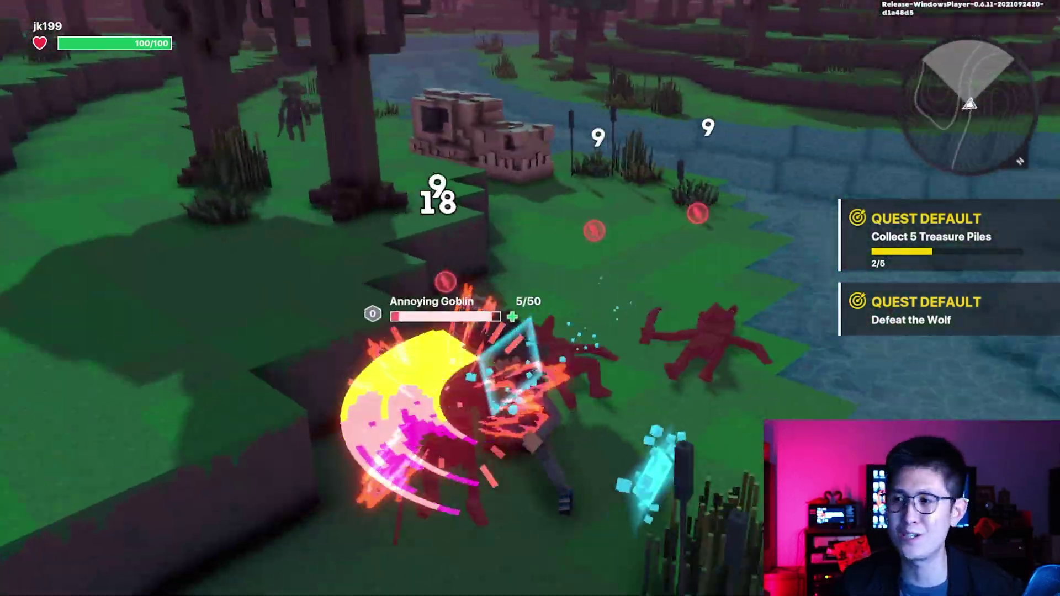
{"action": "key", "text": "w"}
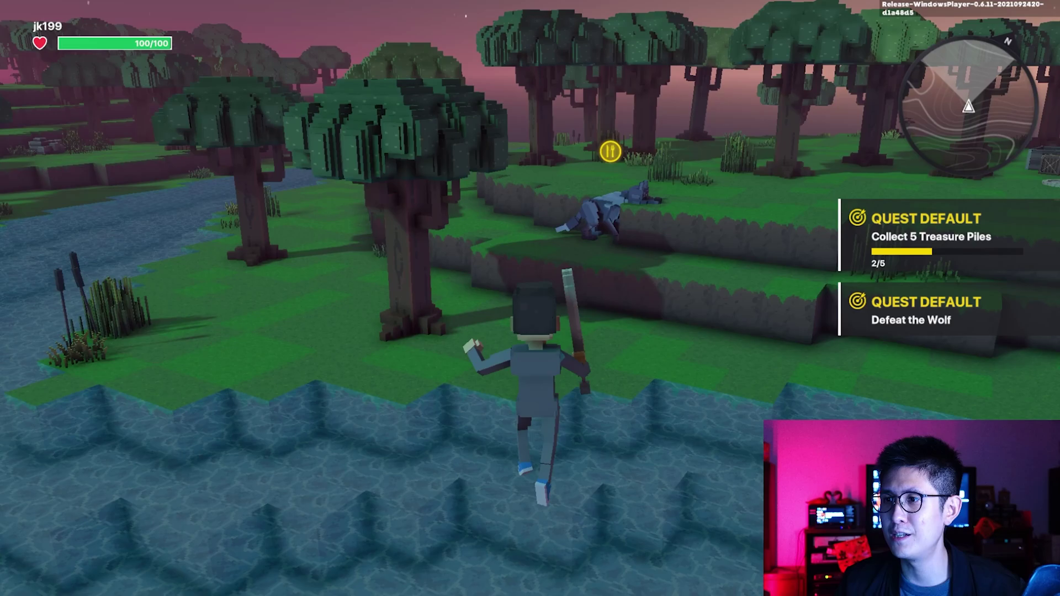
{"action": "key", "text": "w"}
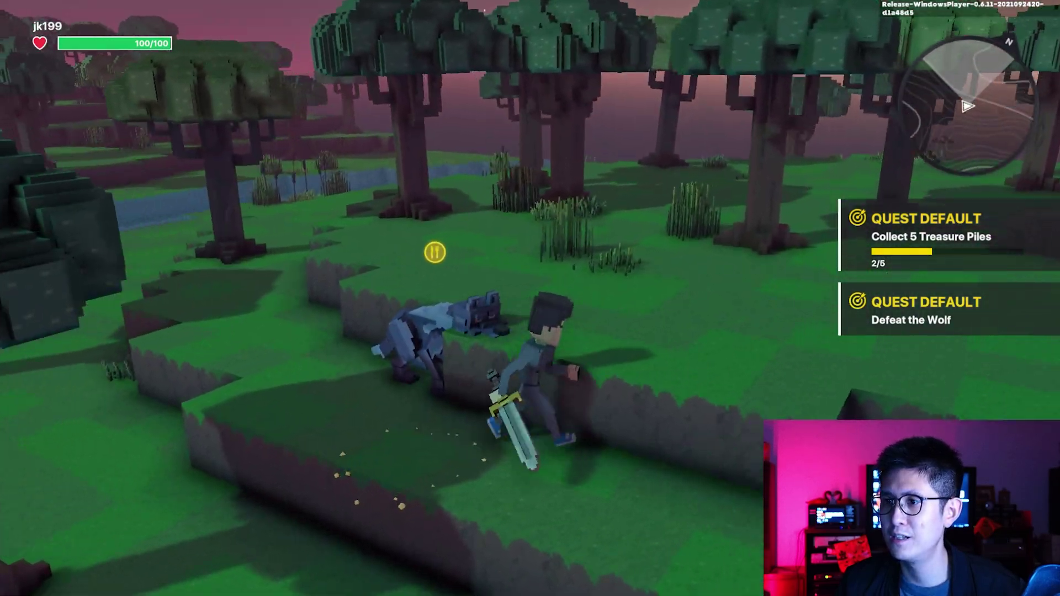
{"action": "key", "text": "w"}
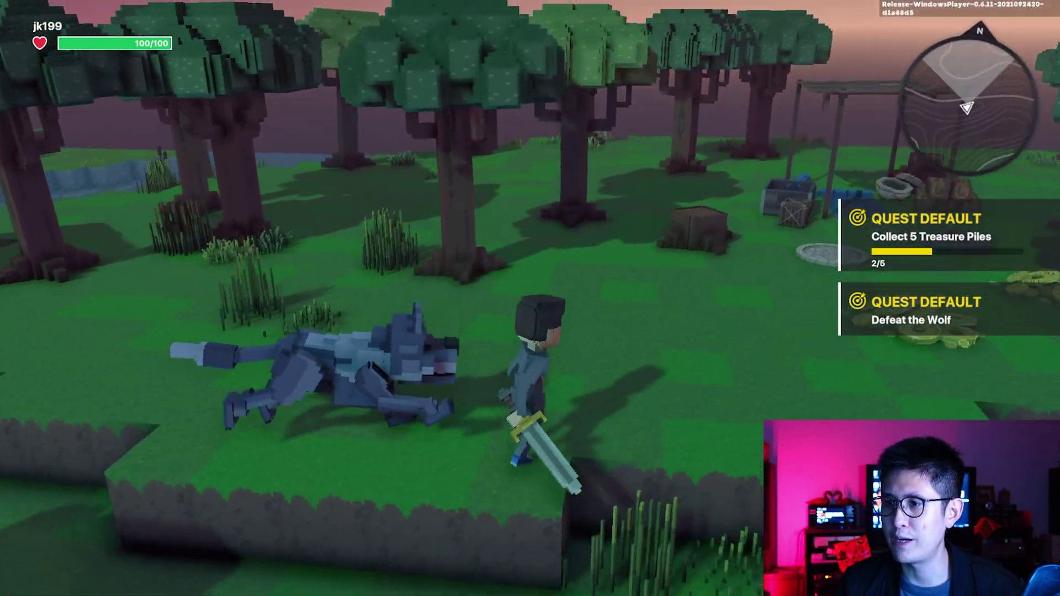
{"action": "key", "text": "w"}
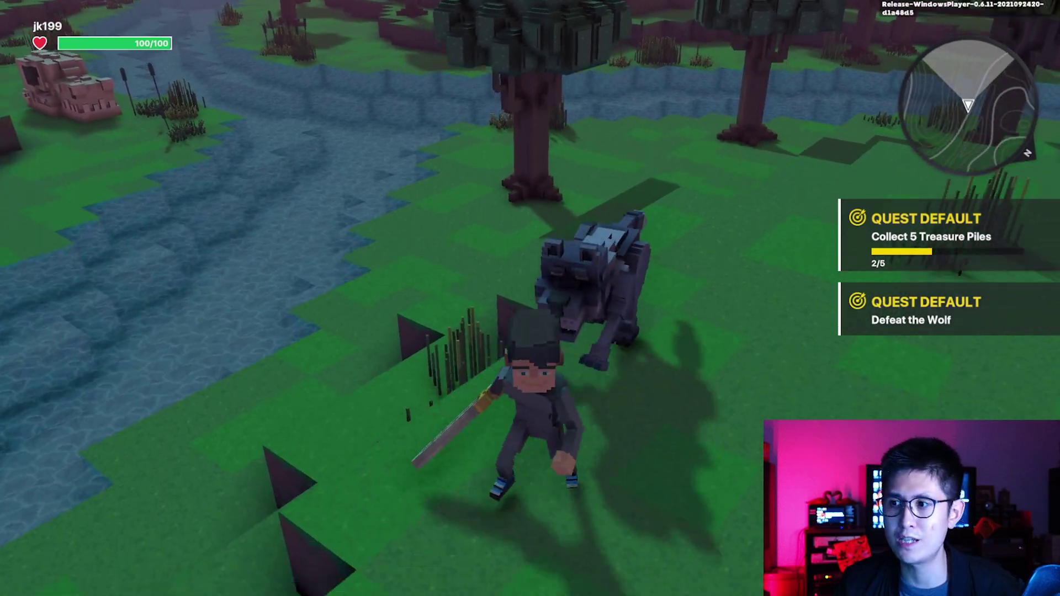
{"action": "key", "text": "w"}
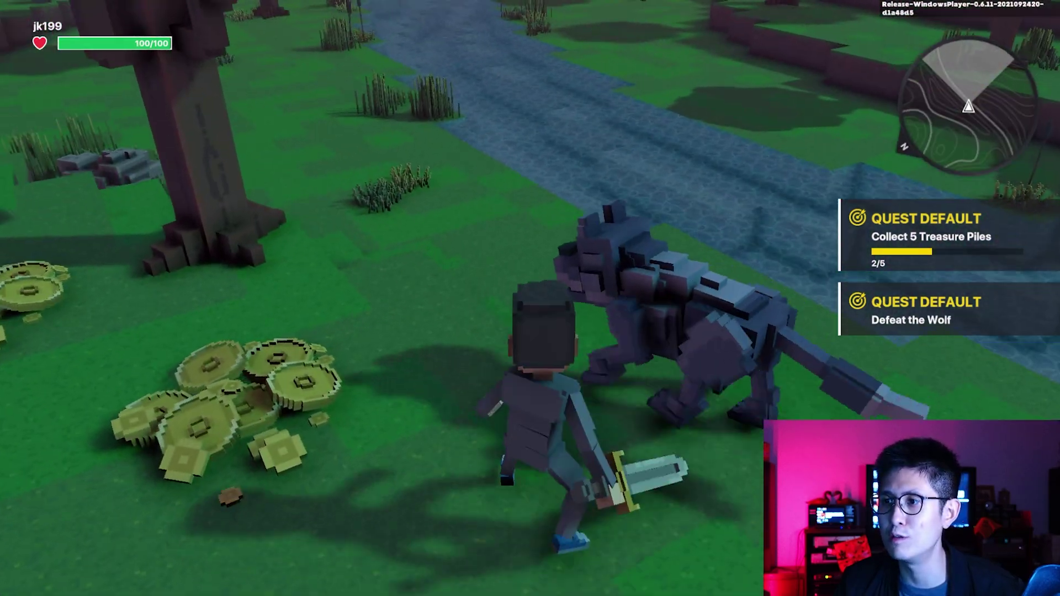
{"action": "key", "text": "w"}
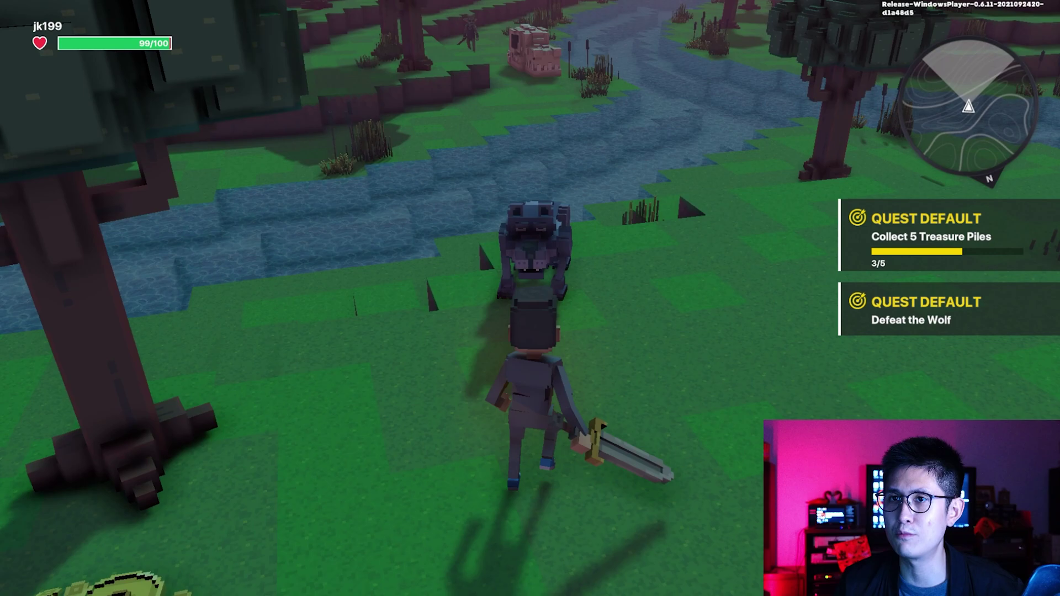
{"action": "left_click", "coordinate": [529, 298]}
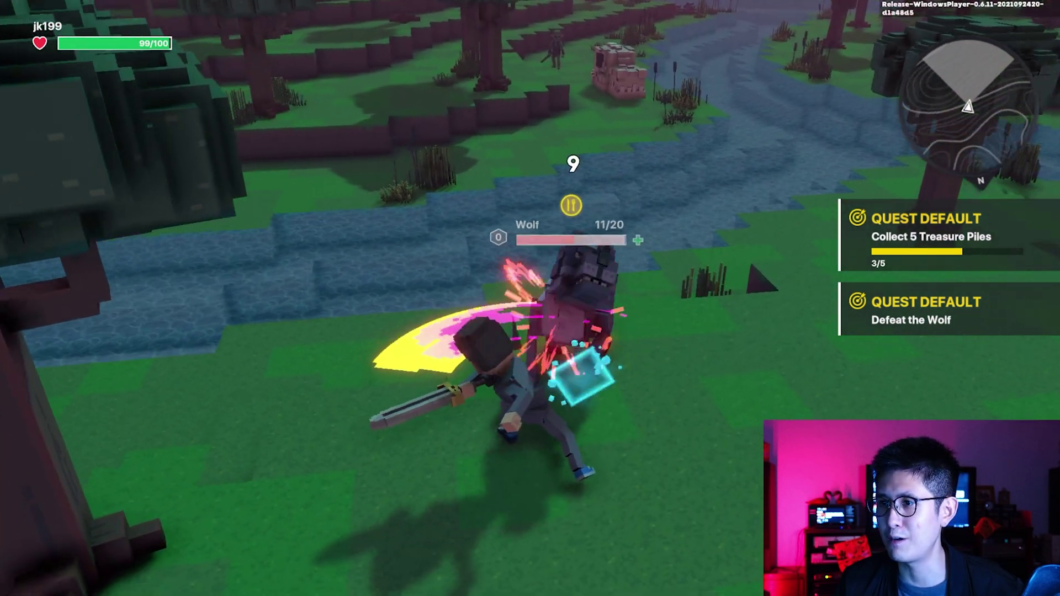
{"action": "left_click", "coordinate": [530, 298]}
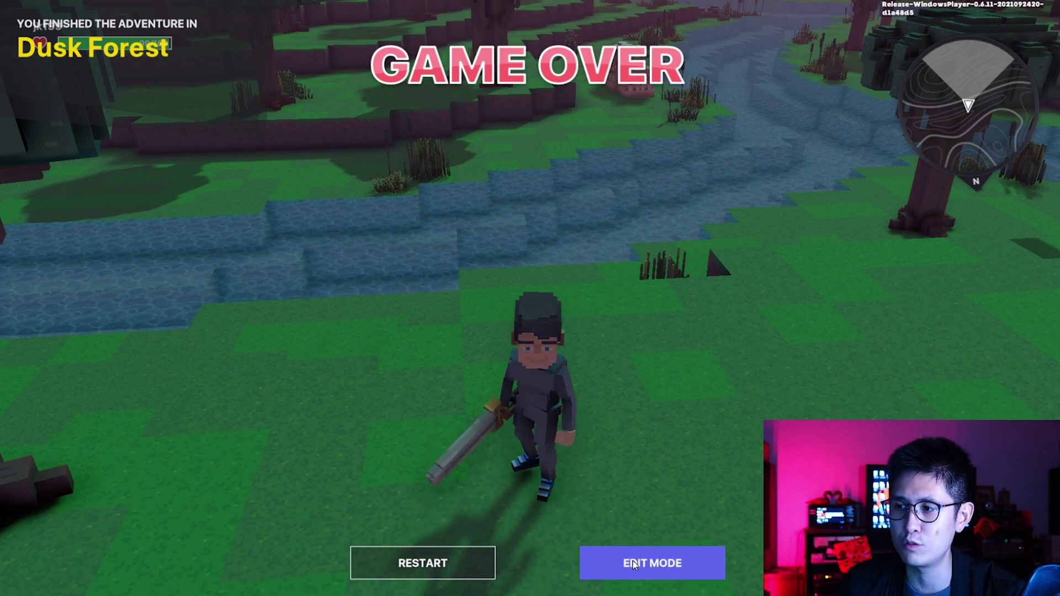
Return to the editor, open Rules and keep the quest type as Counter
{"action": "left_click", "coordinate": [651, 563]}
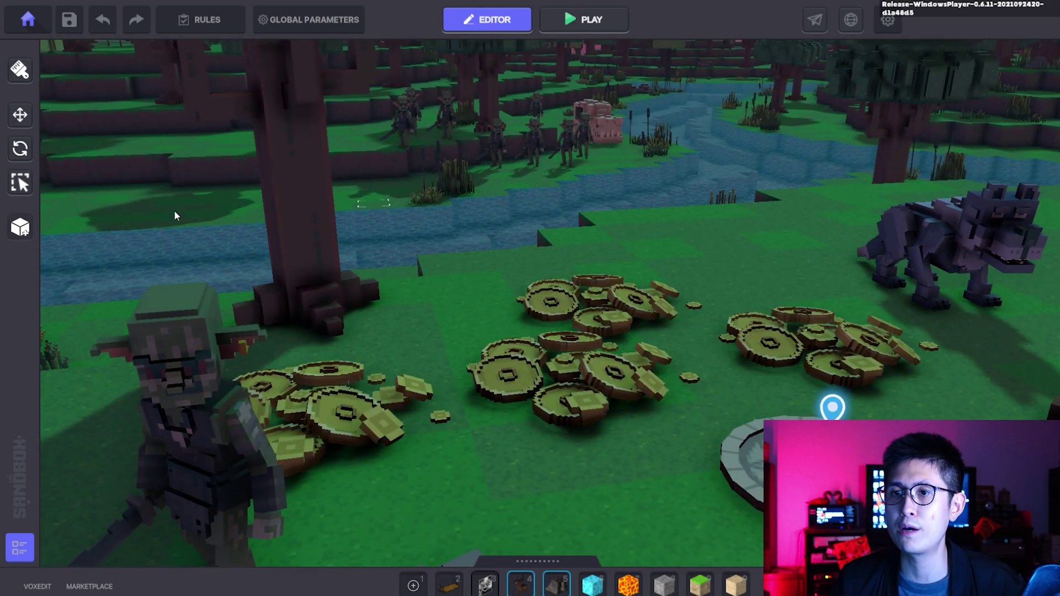
{"action": "left_click", "coordinate": [20, 184]}
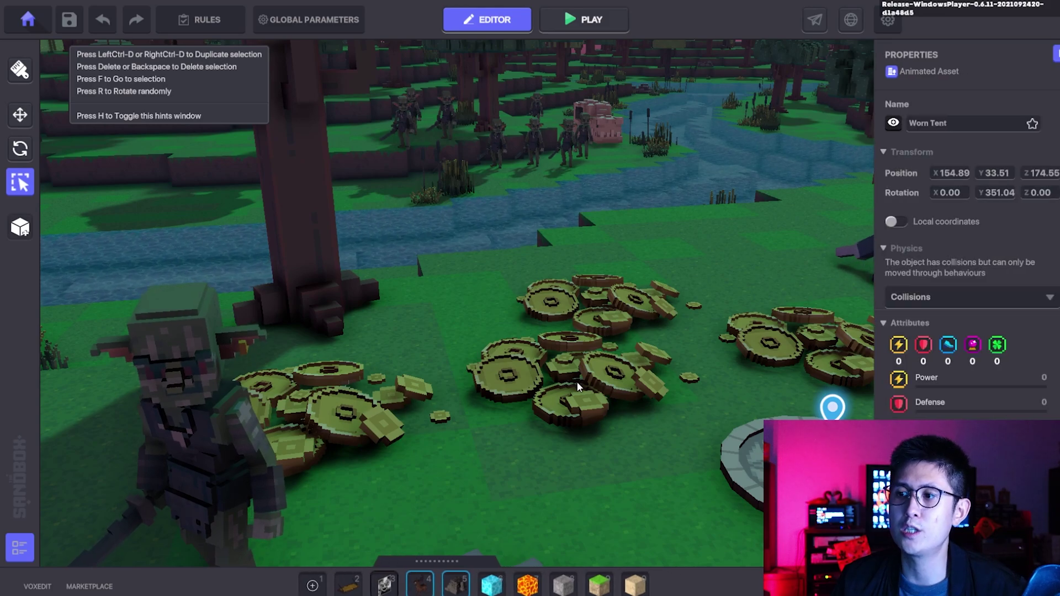
{"action": "left_click", "coordinate": [196, 21]}
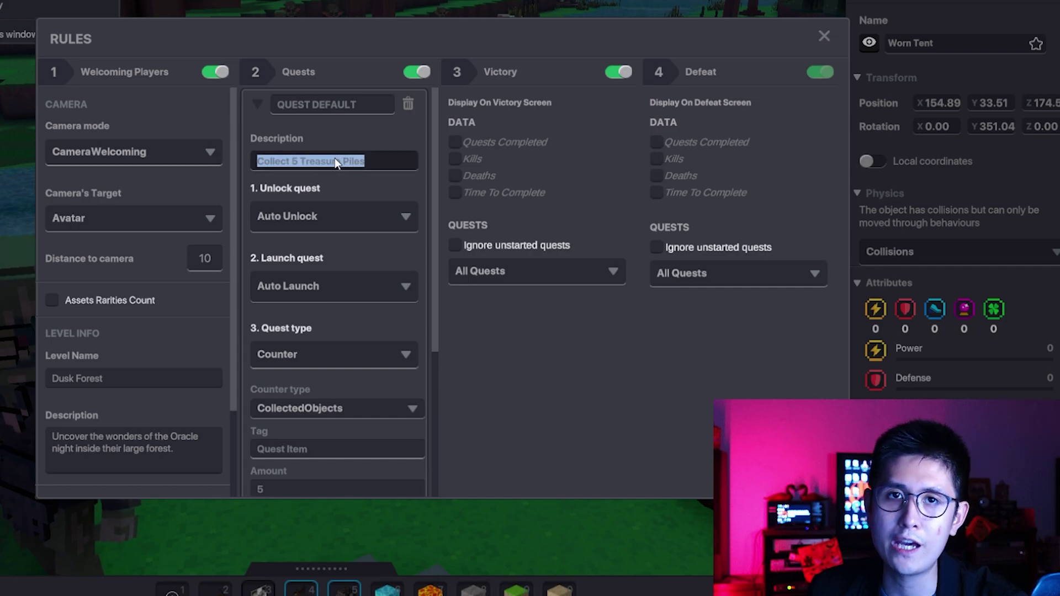
{"action": "scroll", "coordinate": [333, 159], "scroll_direction": "down", "scroll_amount": 3}
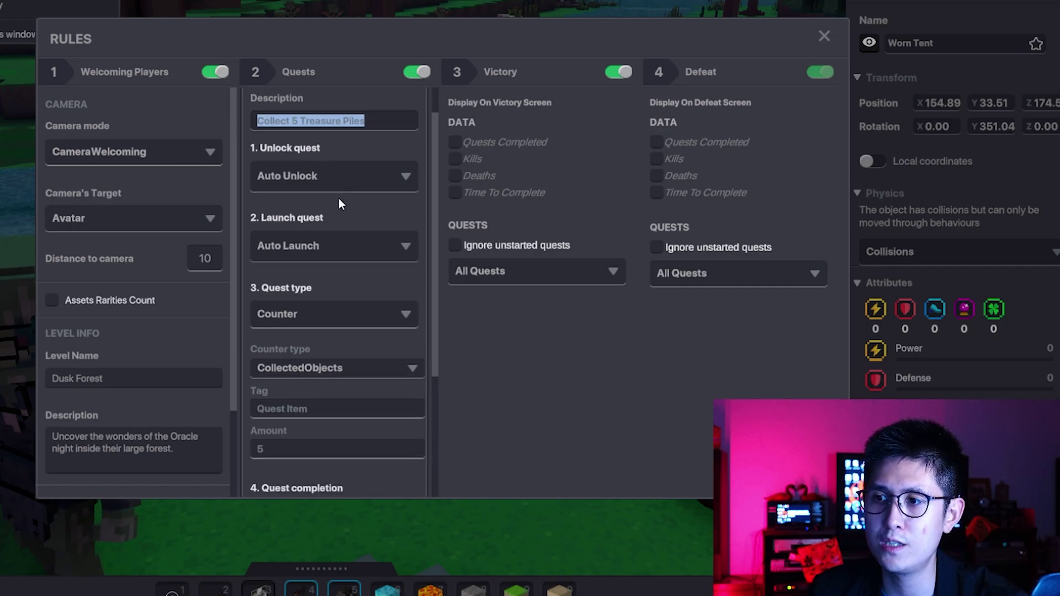
{"action": "left_click", "coordinate": [304, 271]}
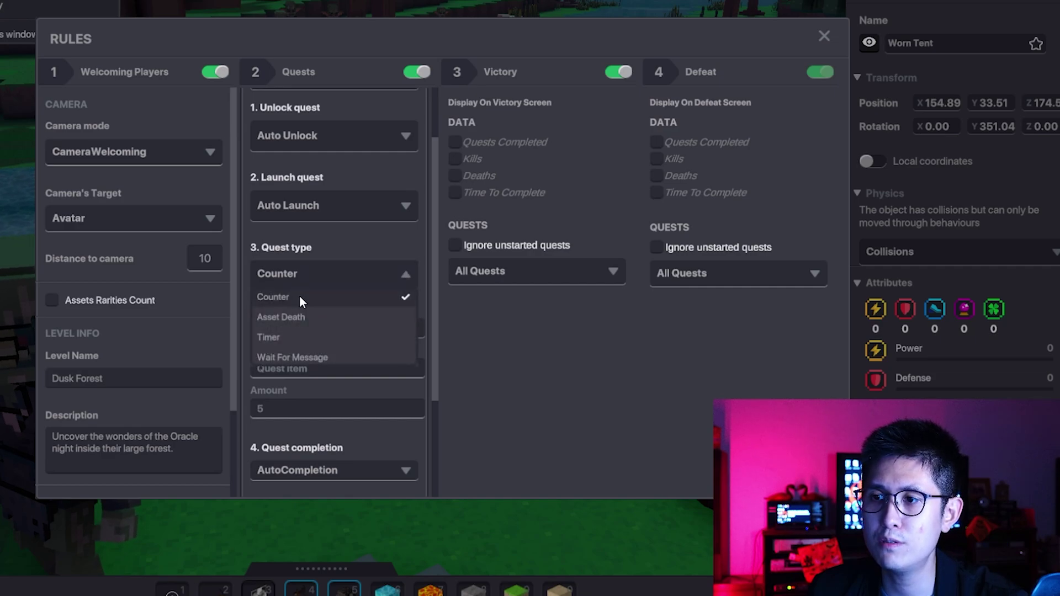
{"action": "left_click", "coordinate": [300, 296]}
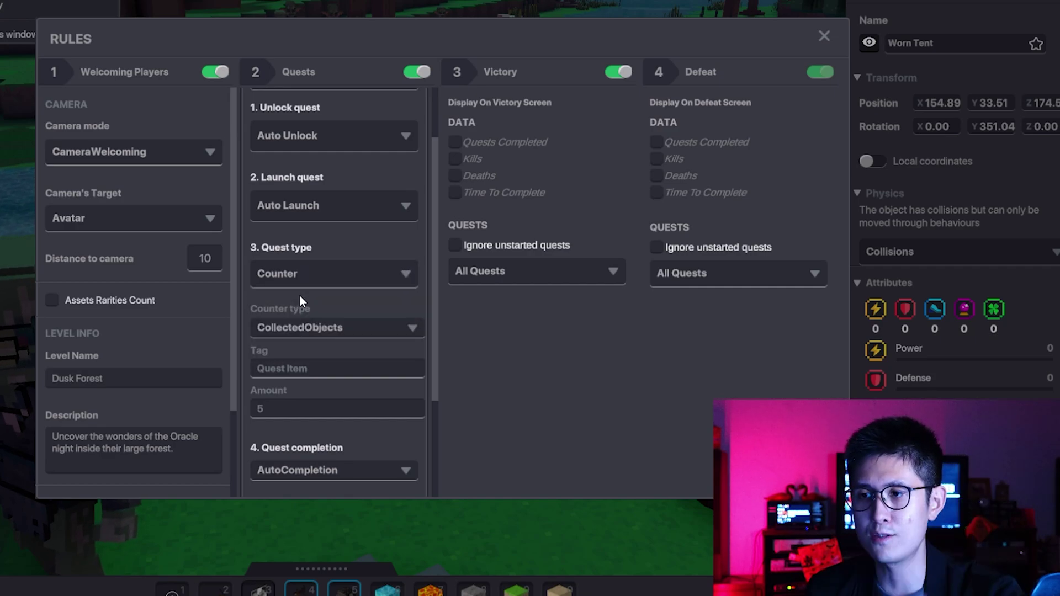
Set the counter type to CollectedObjects and check the Quest Item tag
{"action": "scroll", "coordinate": [299, 298], "scroll_direction": "down", "scroll_amount": 1}
{"action": "left_click", "coordinate": [313, 289]}
{"action": "left_click", "coordinate": [315, 306]}
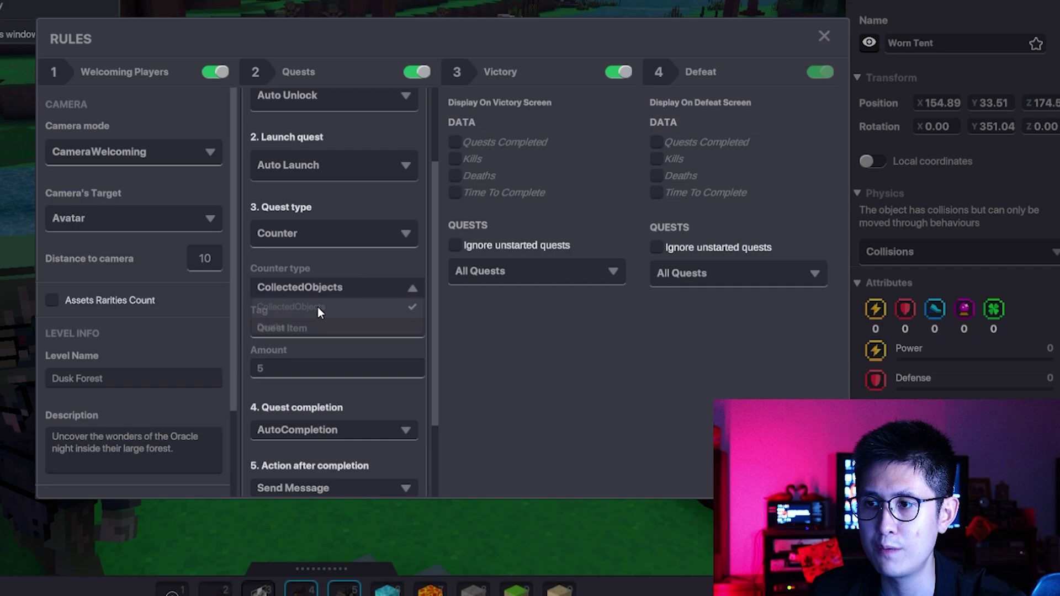
{"action": "scroll", "coordinate": [316, 306], "scroll_direction": "down", "scroll_amount": 1}
{"action": "left_click", "coordinate": [317, 300]}
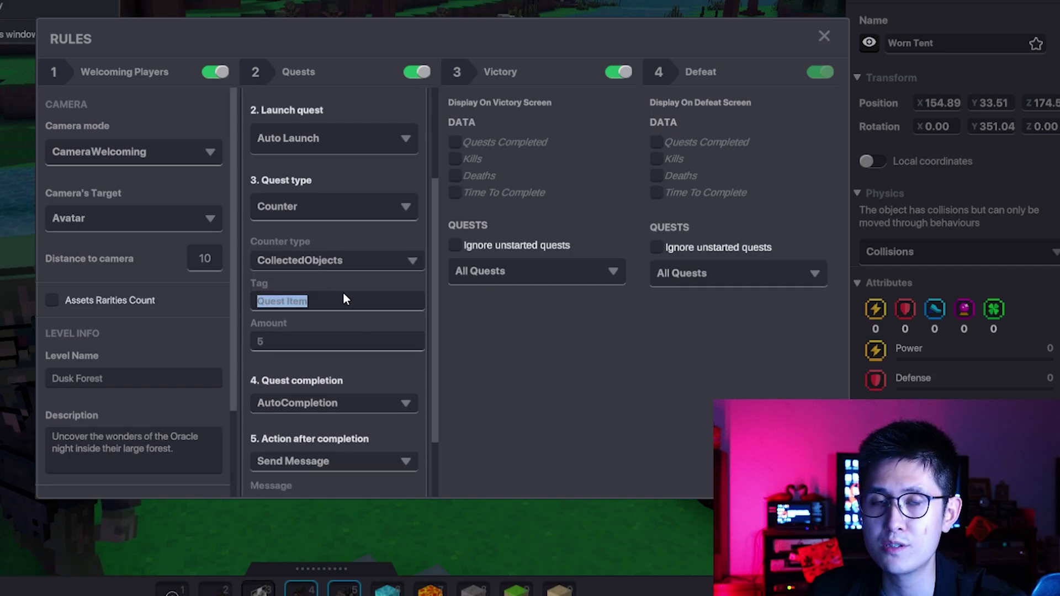
{"action": "left_click", "coordinate": [325, 301]}
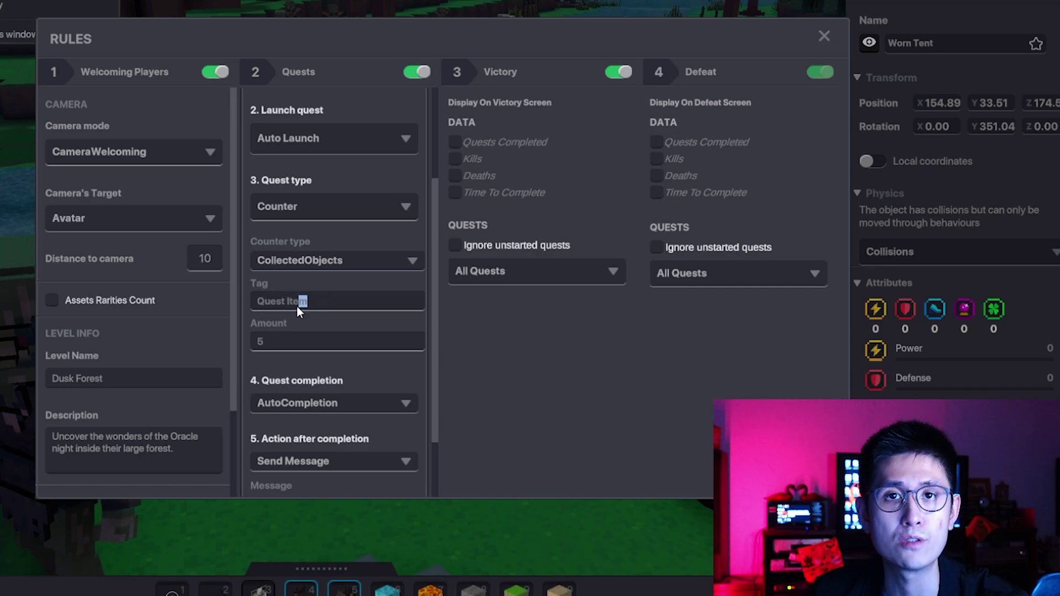
Close Rules, select the Ancient Treasure 1 coin pile and confirm its Quest Item tag
{"action": "left_click", "coordinate": [825, 36]}
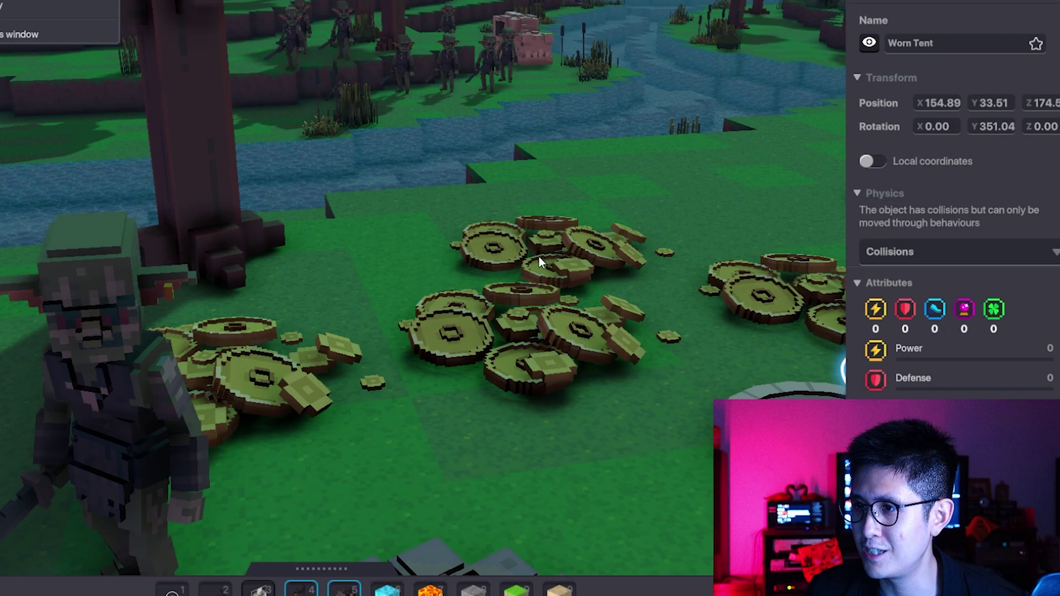
{"action": "left_click", "coordinate": [540, 263]}
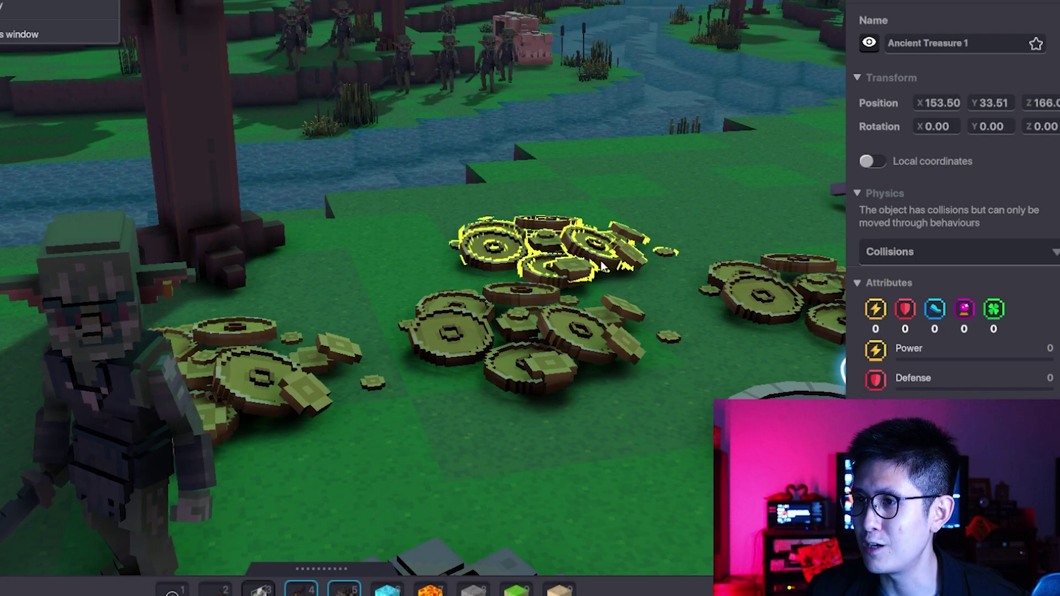
{"action": "left_click", "coordinate": [580, 244]}
{"action": "left_click", "coordinate": [633, 242]}
{"action": "scroll", "coordinate": [958, 268], "scroll_direction": "down", "scroll_amount": 10}
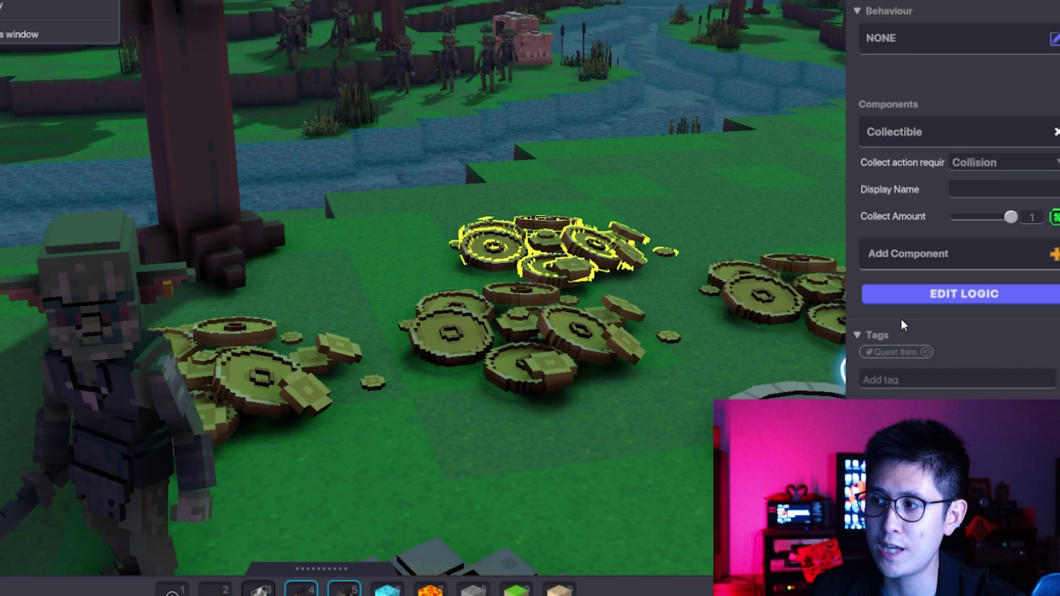
{"action": "left_click", "coordinate": [886, 10]}
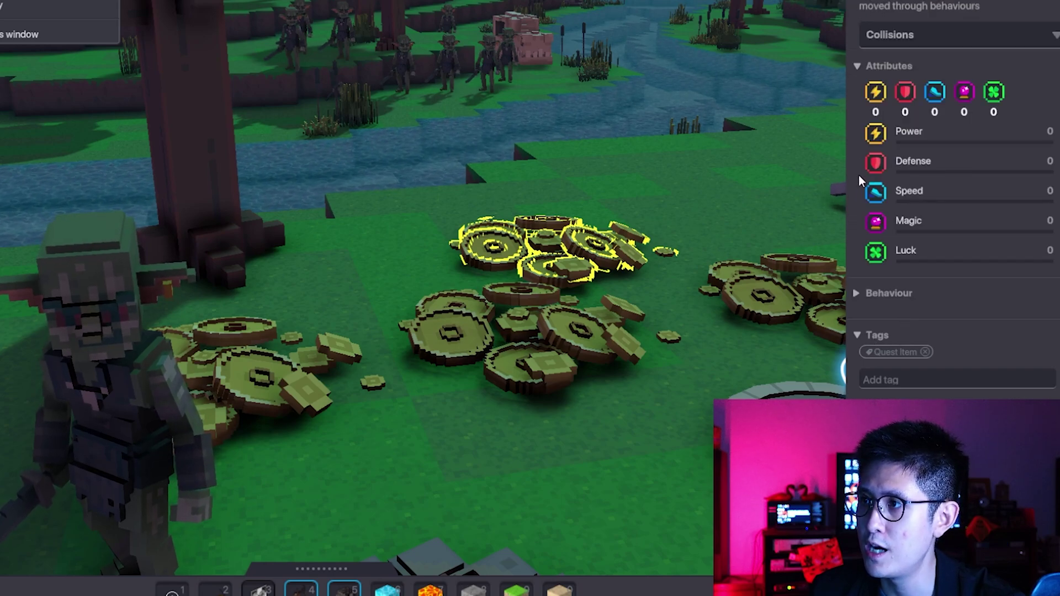
{"action": "left_click", "coordinate": [857, 66]}
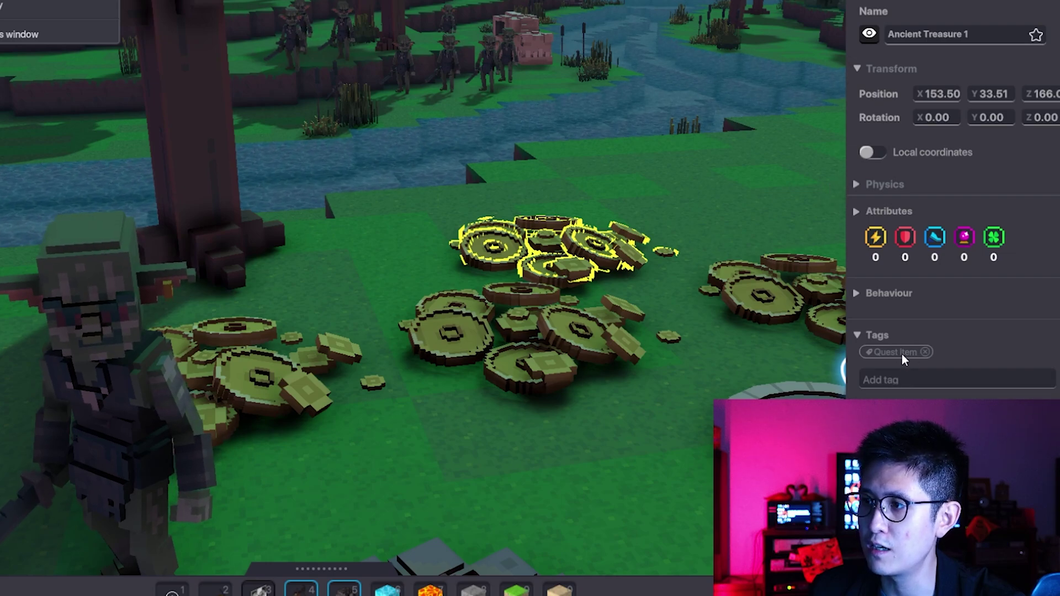
{"action": "left_click", "coordinate": [910, 379]}
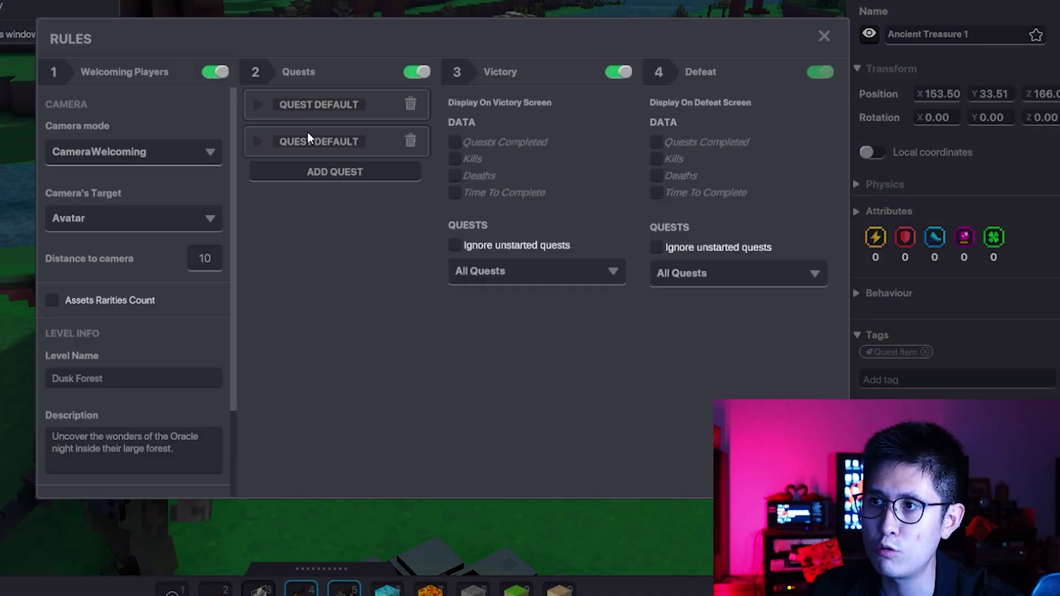
Expand and review the Collect 5 Treasure Piles quest, set to AutoCompletion, then close Rules
{"action": "left_click", "coordinate": [253, 105]}
{"action": "scroll", "coordinate": [283, 204], "scroll_direction": "up", "scroll_amount": 5}
{"action": "scroll", "coordinate": [268, 147], "scroll_direction": "down", "scroll_amount": 2}
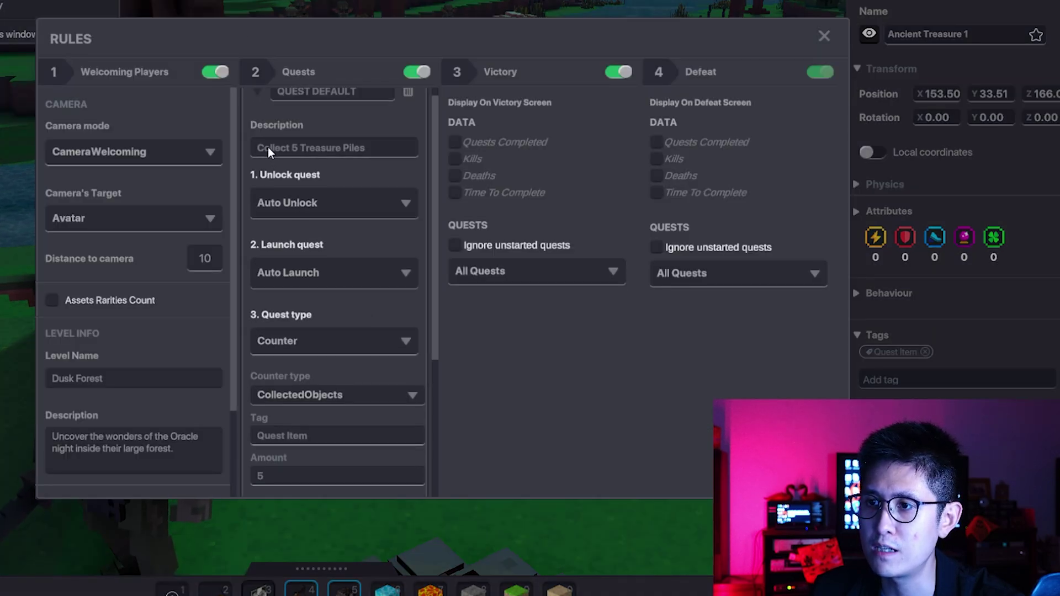
{"action": "scroll", "coordinate": [317, 282], "scroll_direction": "down", "scroll_amount": 1}
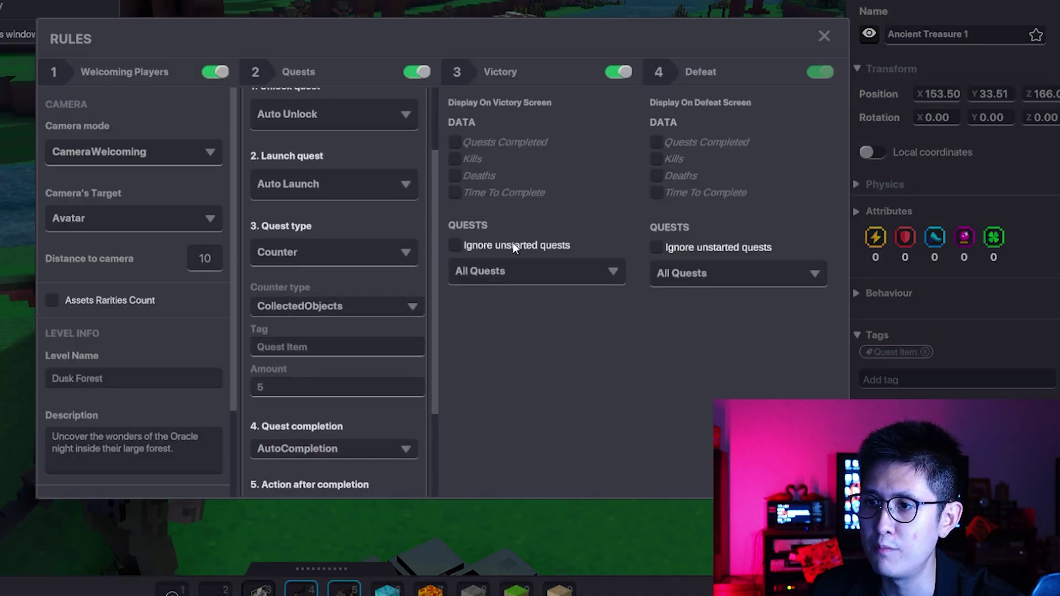
{"action": "left_click", "coordinate": [828, 35]}
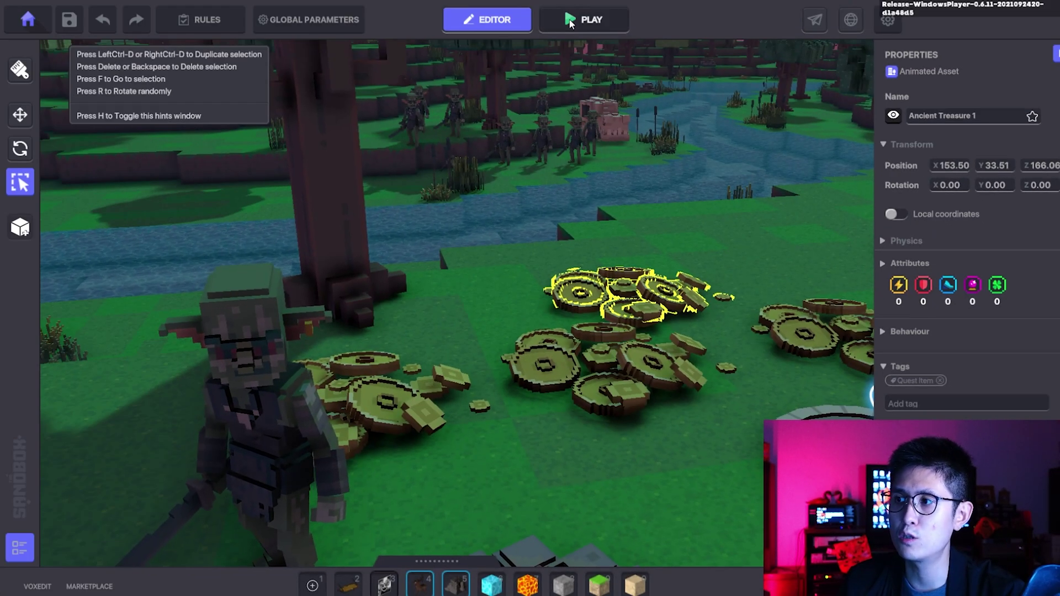
Start the Dusk Forest playtest and run the avatar around the meadow, collecting treasure piles
{"action": "left_click", "coordinate": [570, 22]}
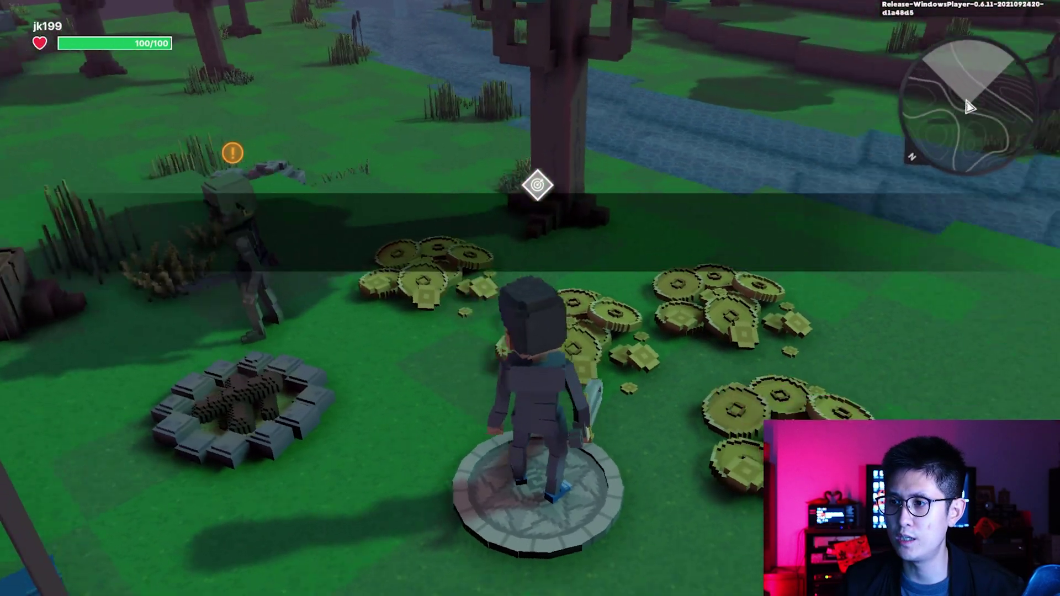
{"action": "key", "text": "a"}
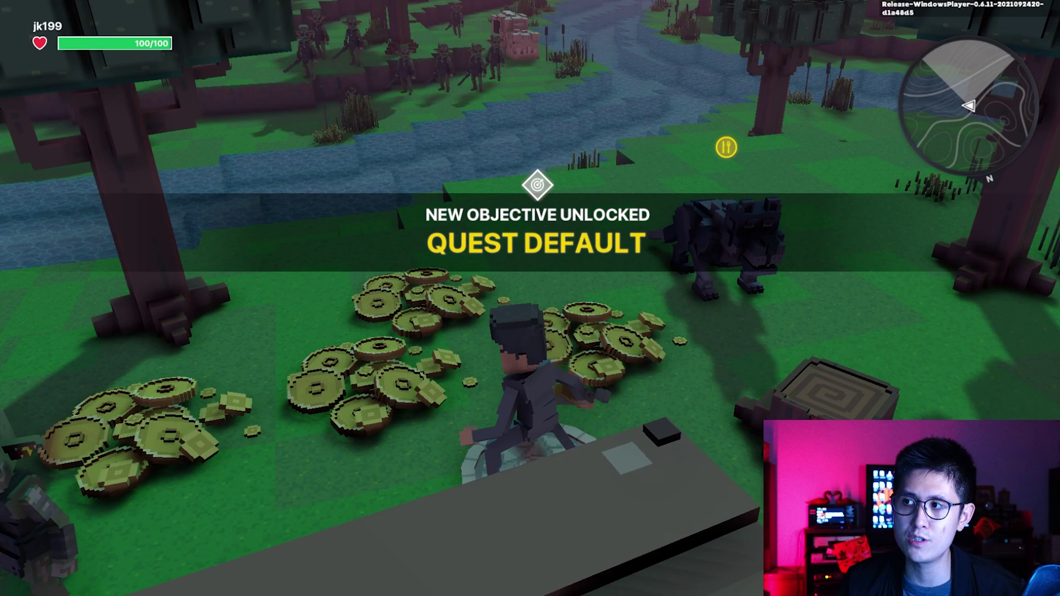
{"action": "key", "text": "a"}
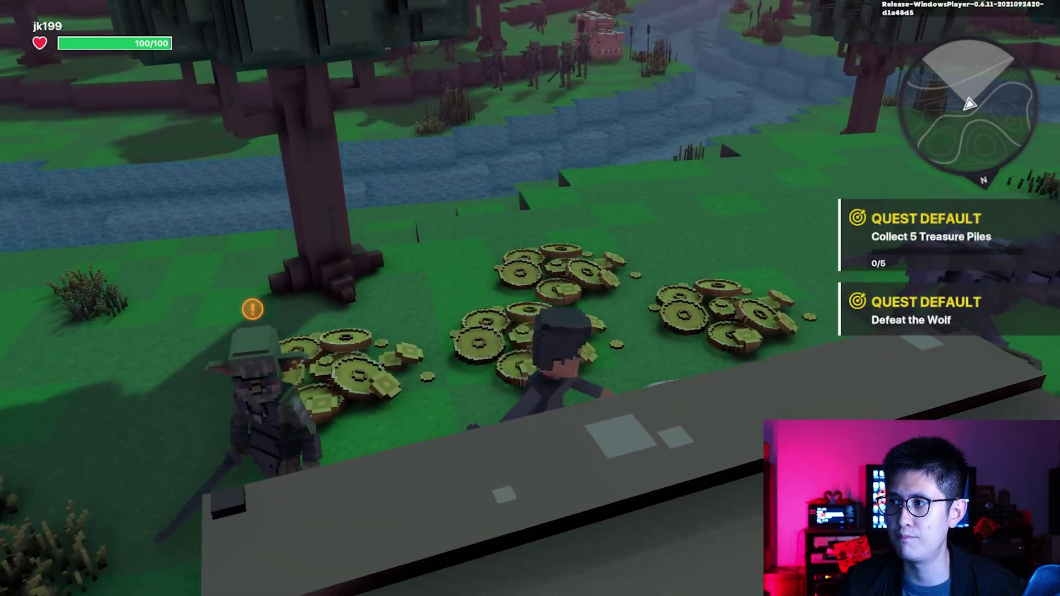
{"action": "key", "text": "d"}
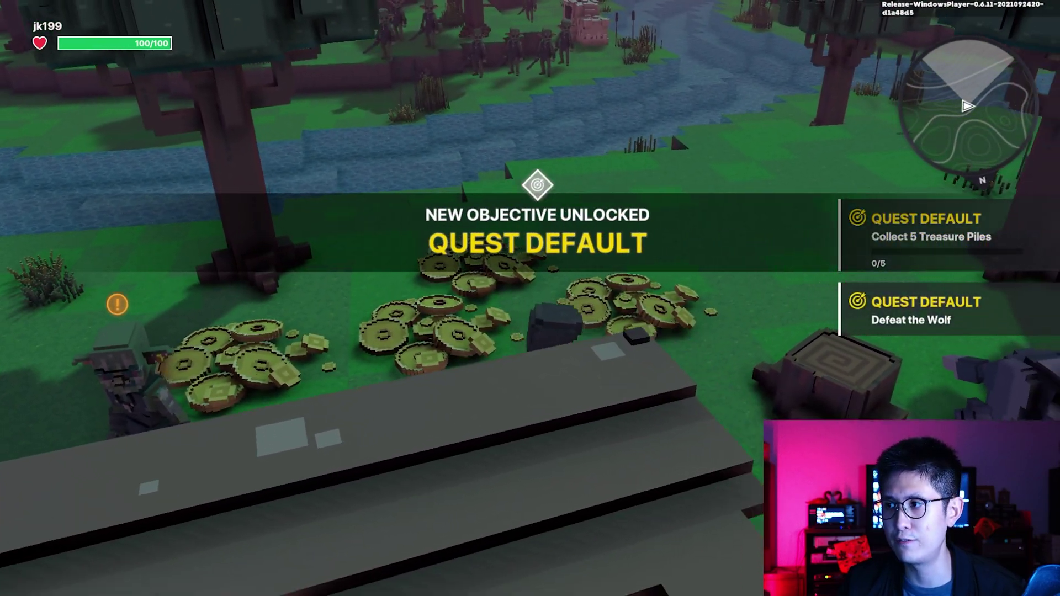
{"action": "key", "text": "d"}
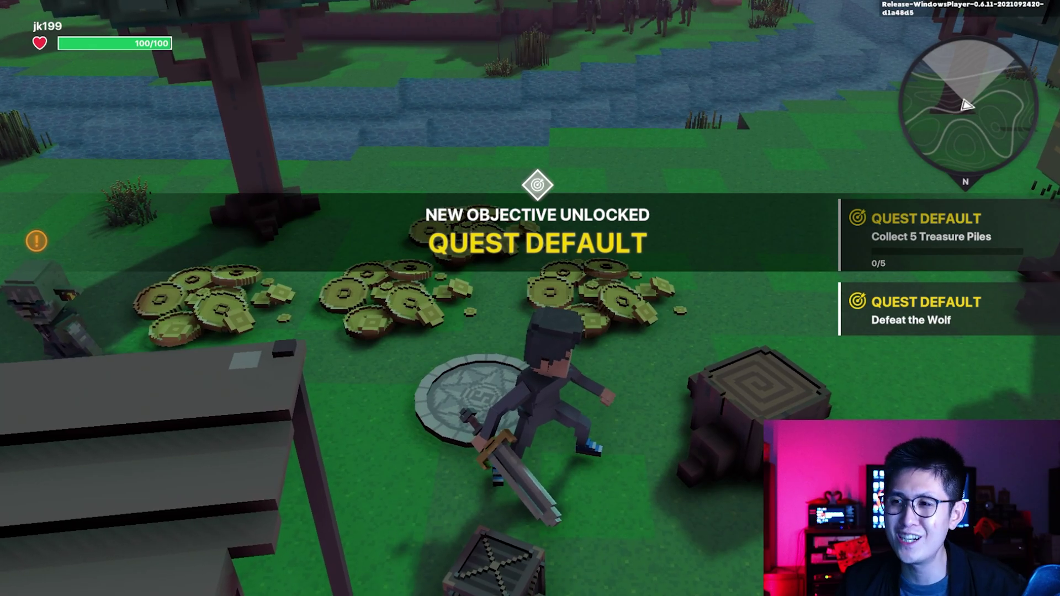
{"action": "key", "text": "w"}
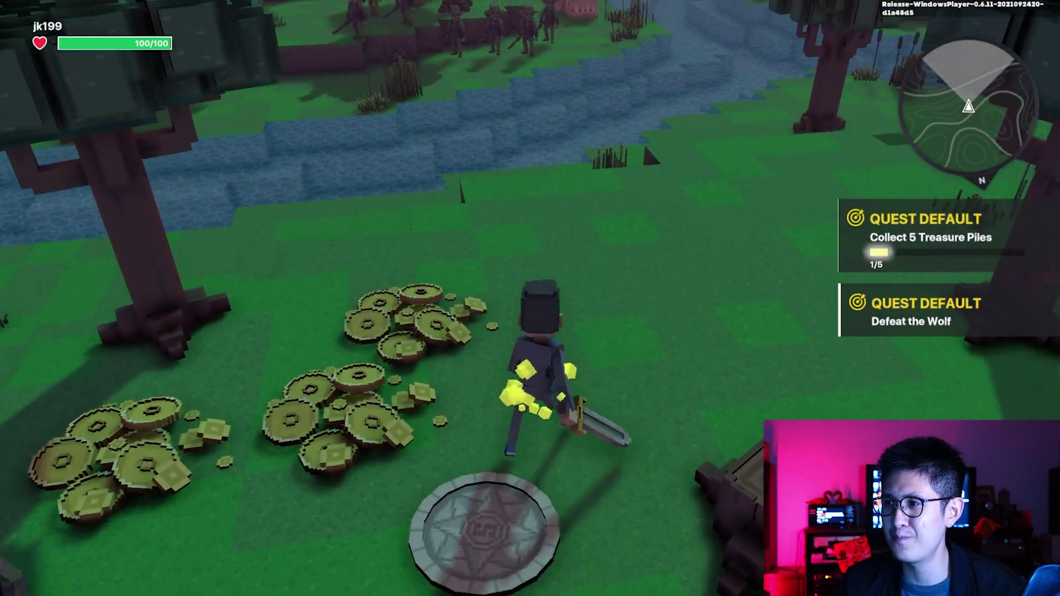
{"action": "key", "text": "a"}
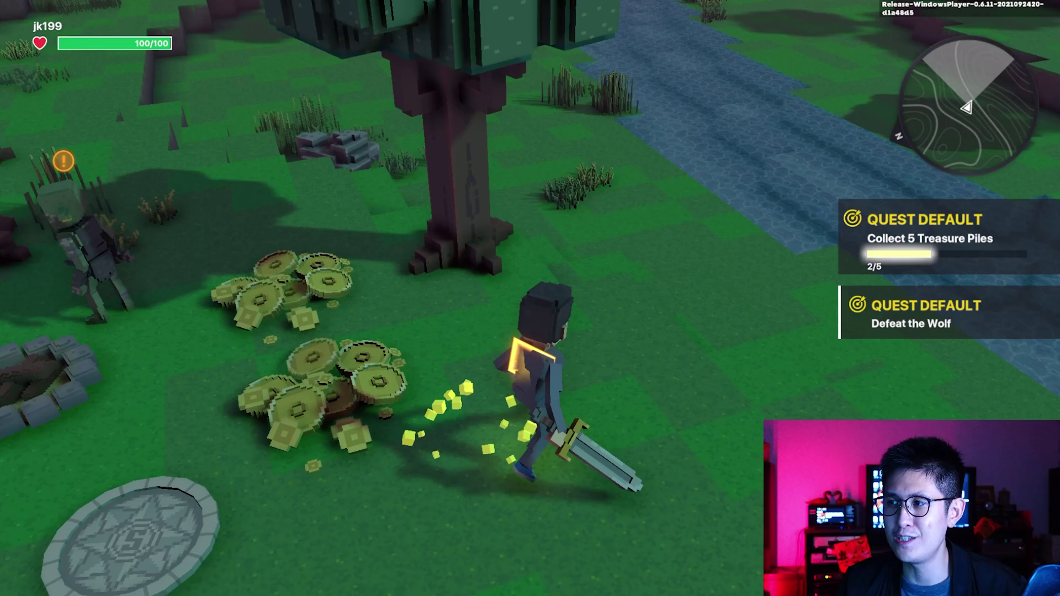
{"action": "key", "text": "a"}
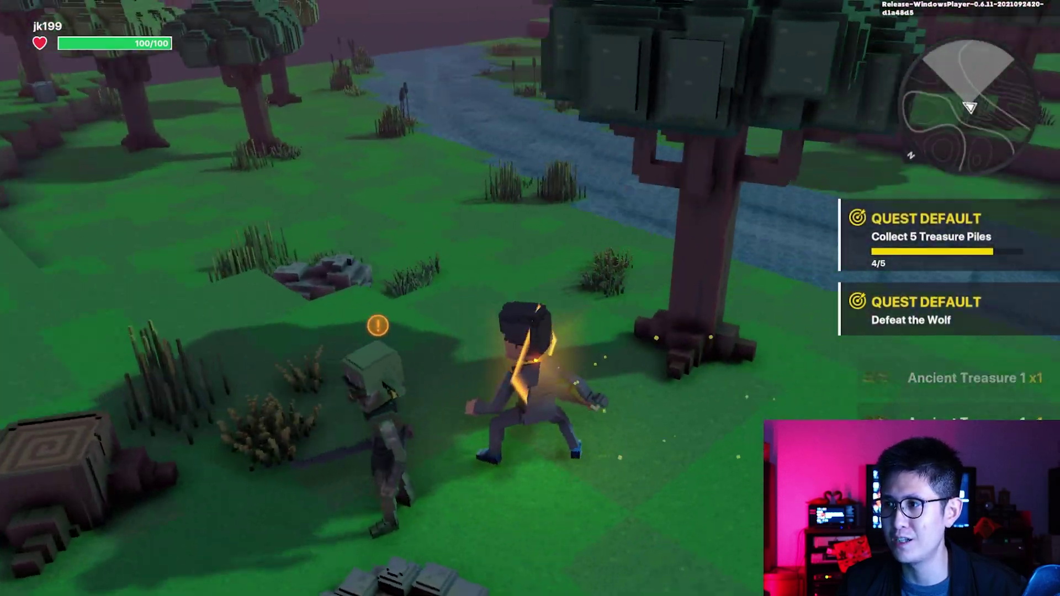
Run past the big tree along the river and defeat the Annoying Goblin at the camp
{"action": "key", "text": "w"}
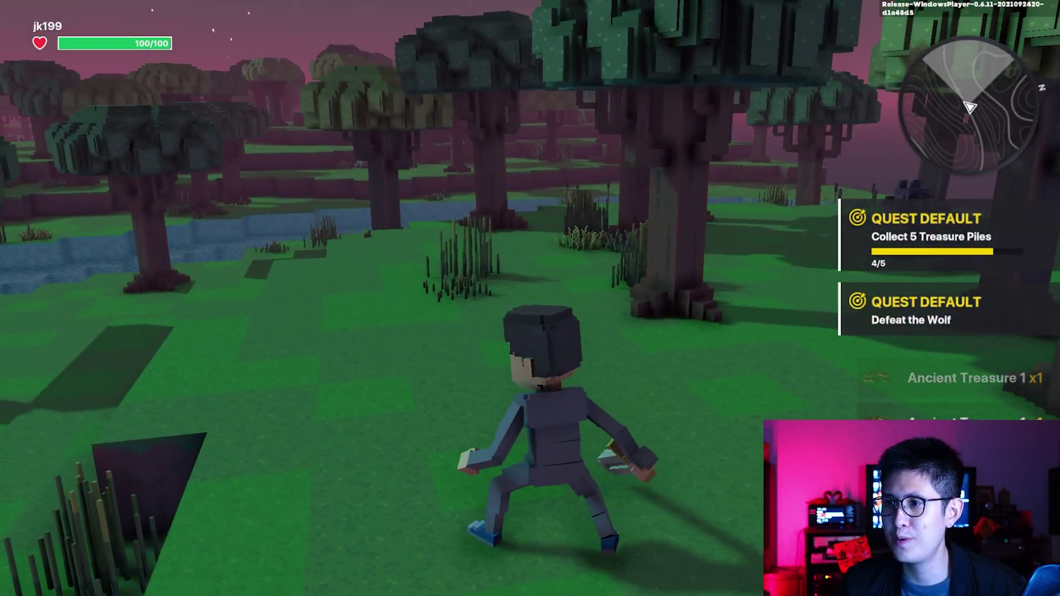
{"action": "key", "text": "w"}
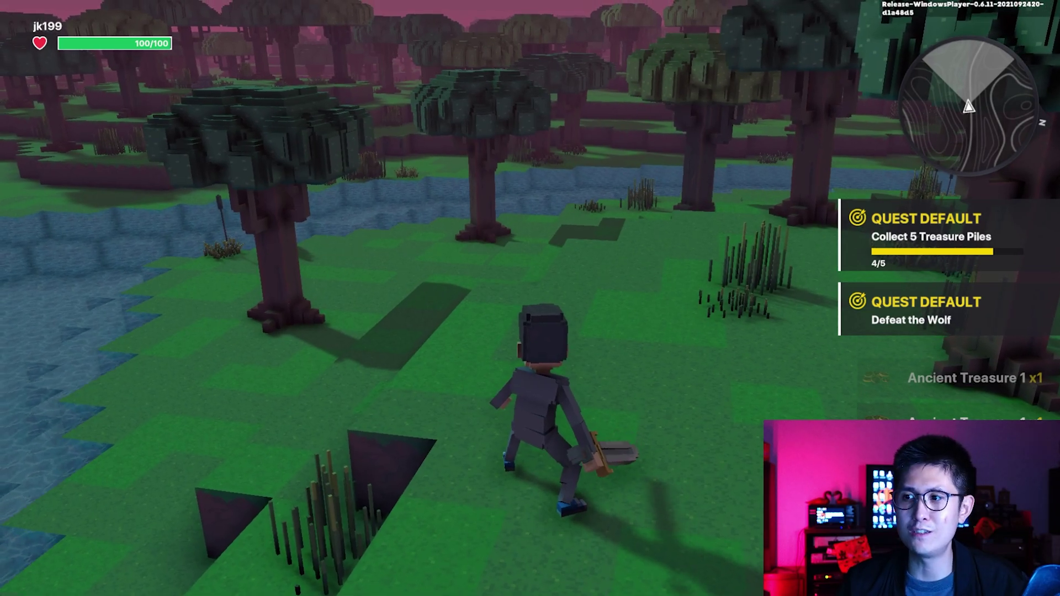
{"action": "key", "text": "w"}
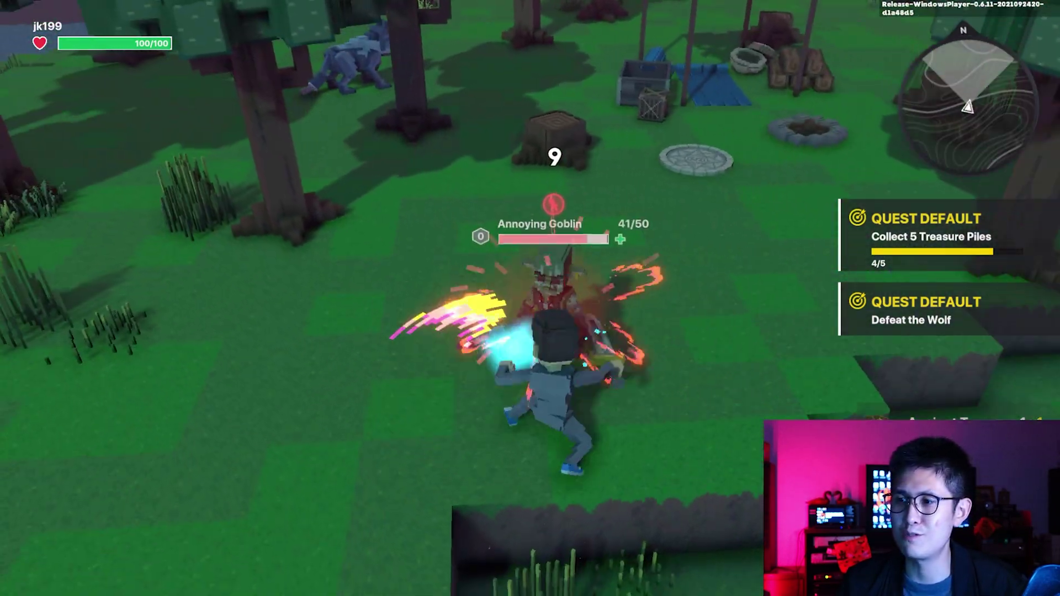
{"action": "key", "text": "space"}
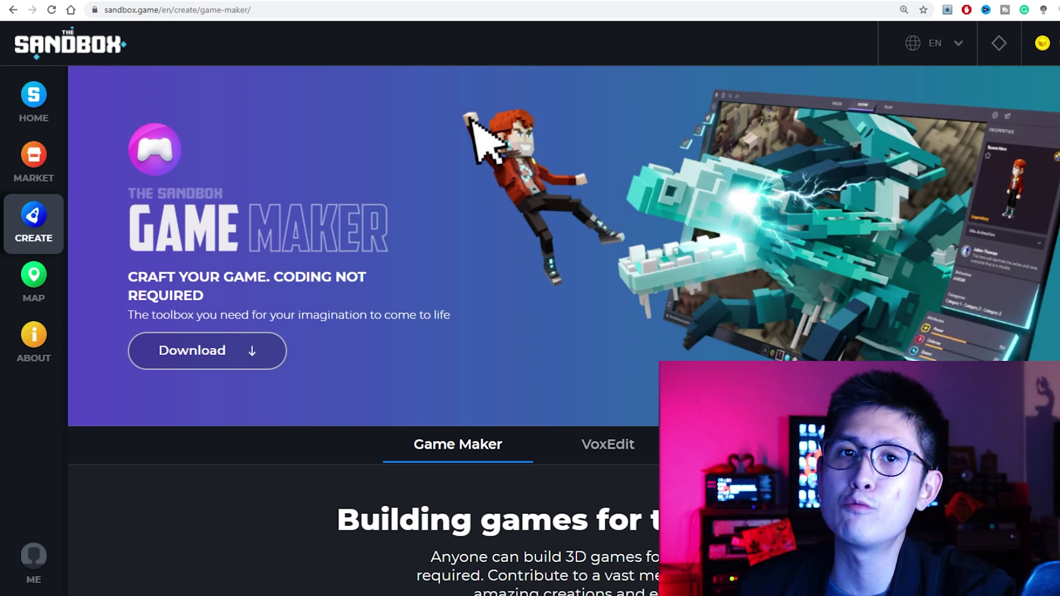
Scroll through the Game Maker's Play-to-Earn section, briefly highlighting the 'Build GAMES, monetize them' line
{"action": "scroll", "coordinate": [294, 474], "scroll_direction": "down", "scroll_amount": 10}
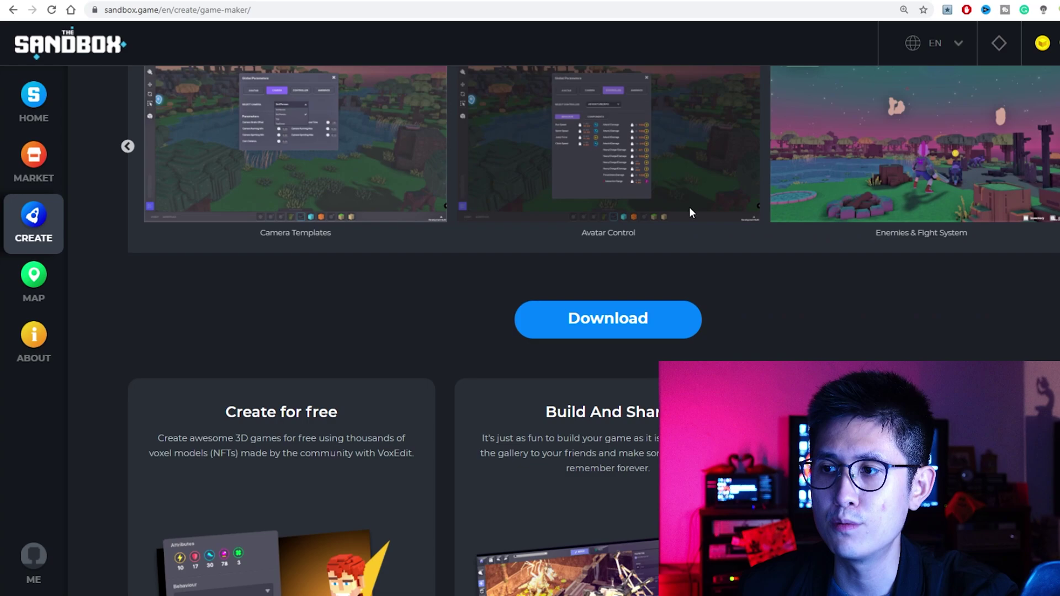
{"action": "scroll", "coordinate": [627, 274], "scroll_direction": "down", "scroll_amount": 8}
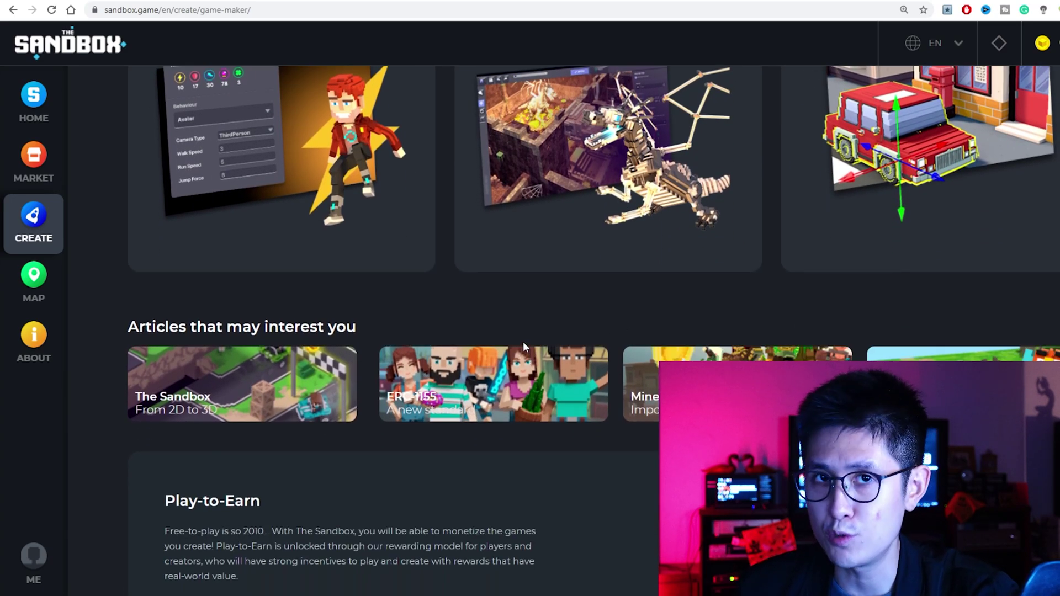
{"action": "scroll", "coordinate": [654, 358], "scroll_direction": "down", "scroll_amount": 1}
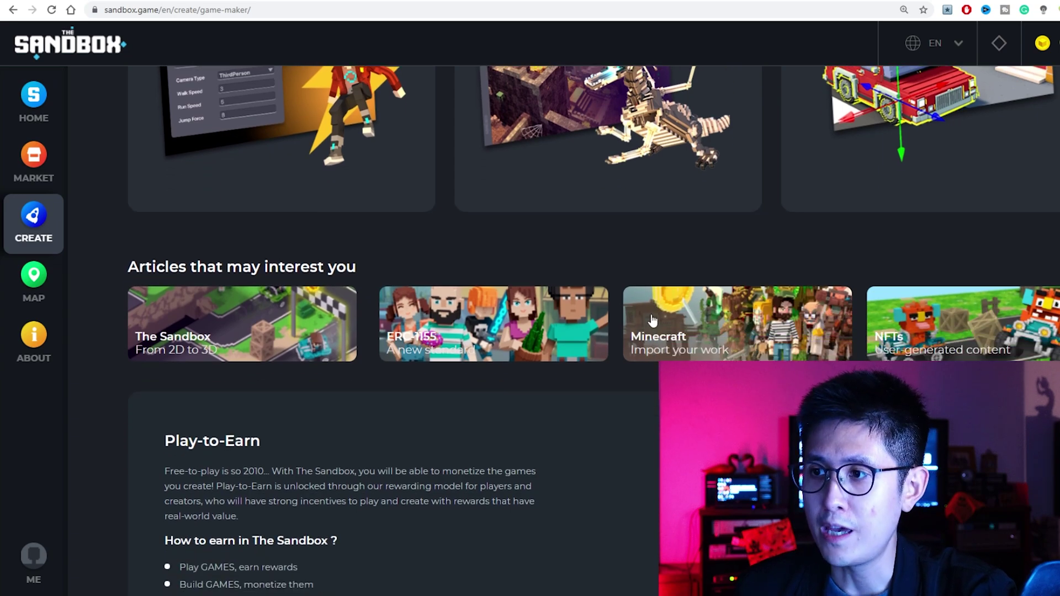
{"action": "scroll", "coordinate": [715, 309], "scroll_direction": "down", "scroll_amount": 2}
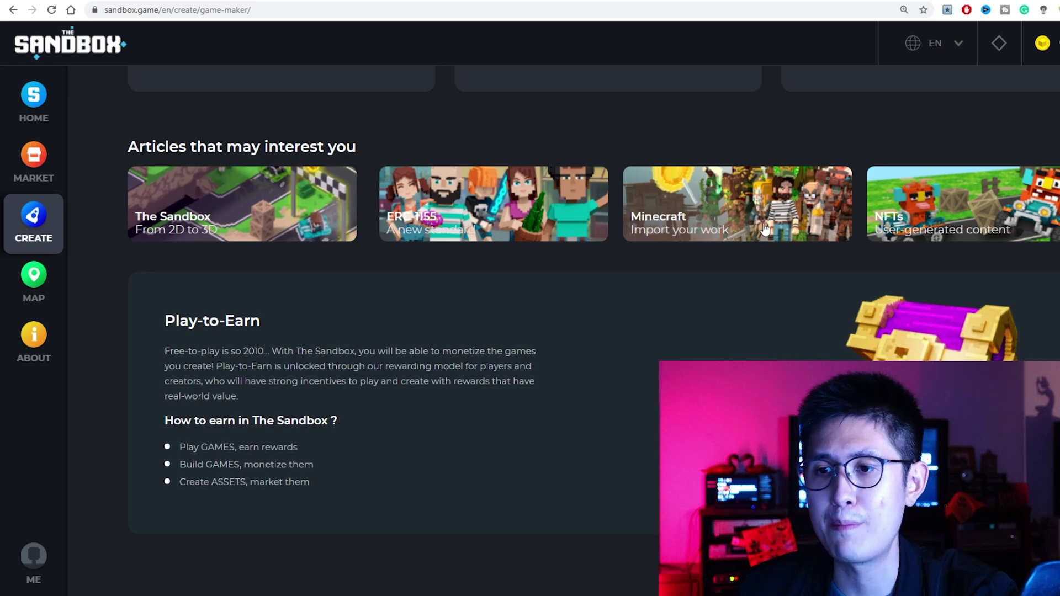
{"action": "scroll", "coordinate": [756, 234], "scroll_direction": "down", "scroll_amount": 2}
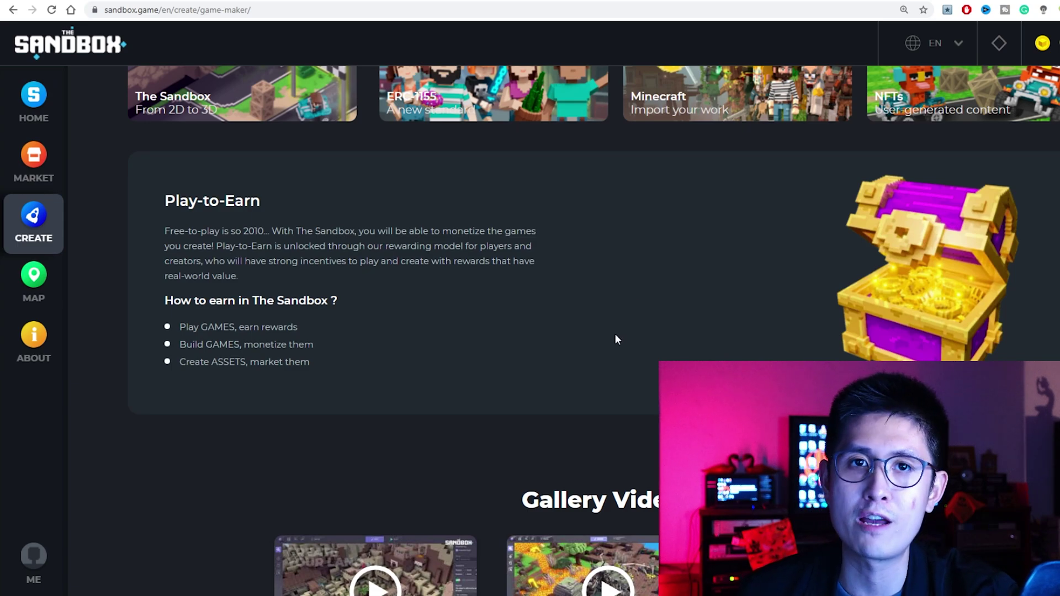
{"action": "scroll", "coordinate": [567, 333], "scroll_direction": "down", "scroll_amount": 1}
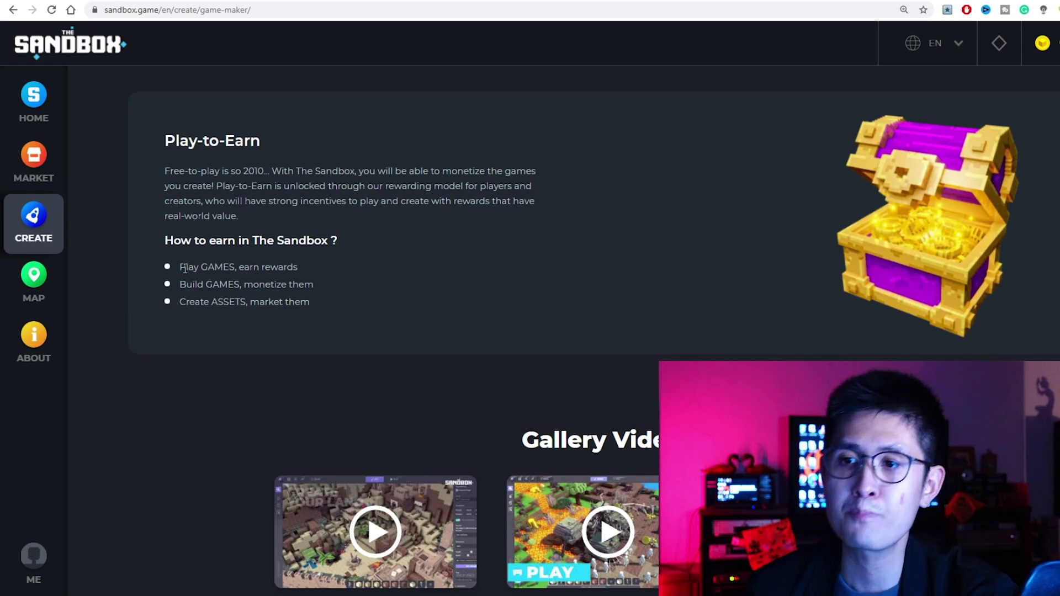
{"action": "left_click_drag", "start_coordinate": [180, 282], "coordinate": [329, 287]}
{"action": "left_click", "coordinate": [331, 289]}
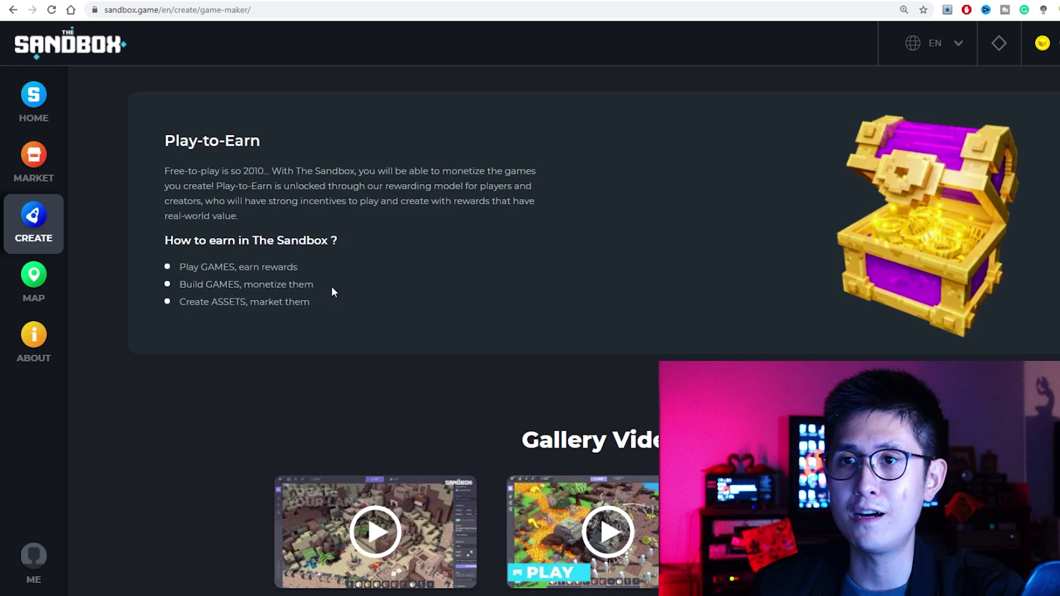
{"action": "scroll", "coordinate": [331, 289], "scroll_direction": "up", "scroll_amount": 2}
{"action": "scroll", "coordinate": [404, 356], "scroll_direction": "down", "scroll_amount": 2}
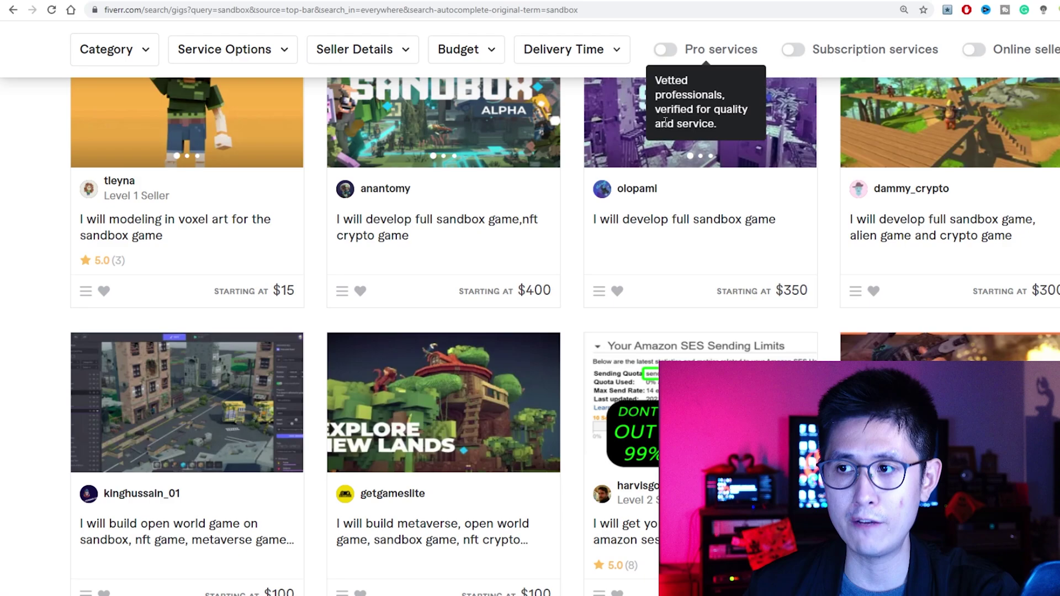
{"action": "scroll", "coordinate": [550, 297], "scroll_direction": "up", "scroll_amount": 10}
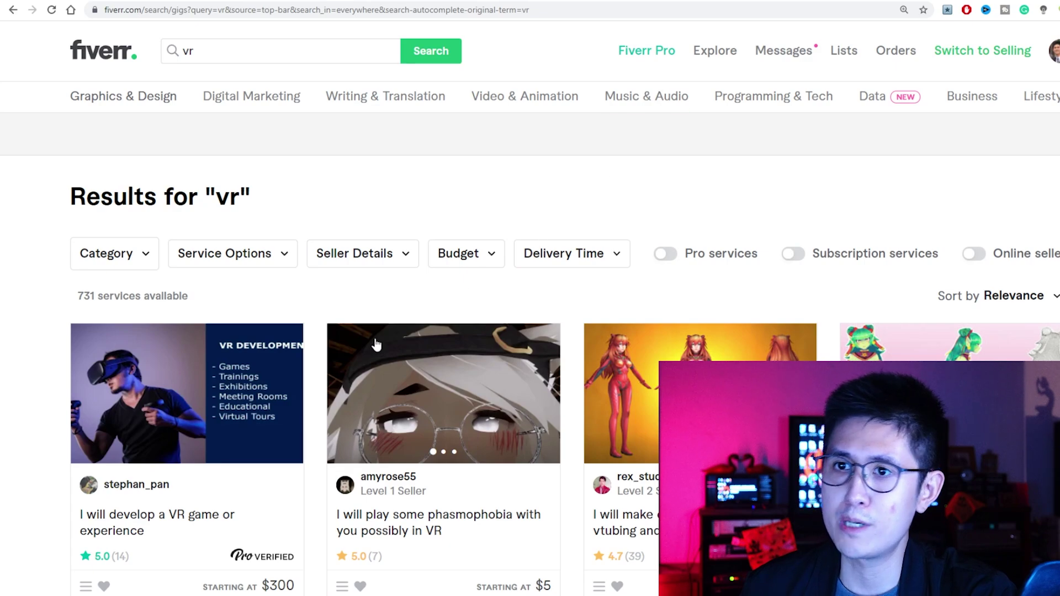
Scroll down through the Fiverr gig results for 'vr'
{"action": "scroll", "coordinate": [375, 345], "scroll_direction": "down", "scroll_amount": 1}
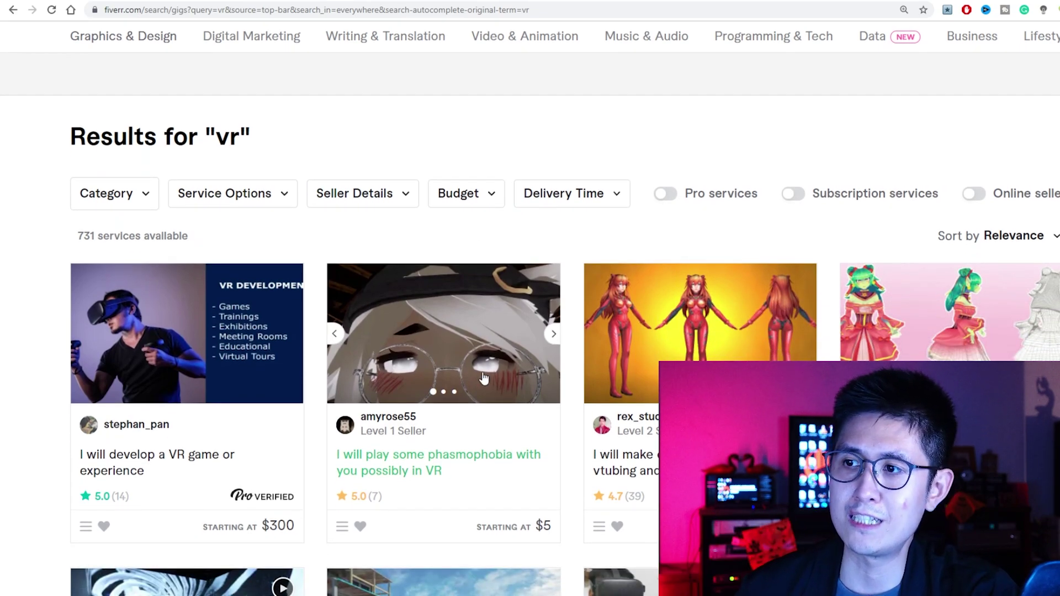
{"action": "scroll", "coordinate": [484, 379], "scroll_direction": "down", "scroll_amount": 1}
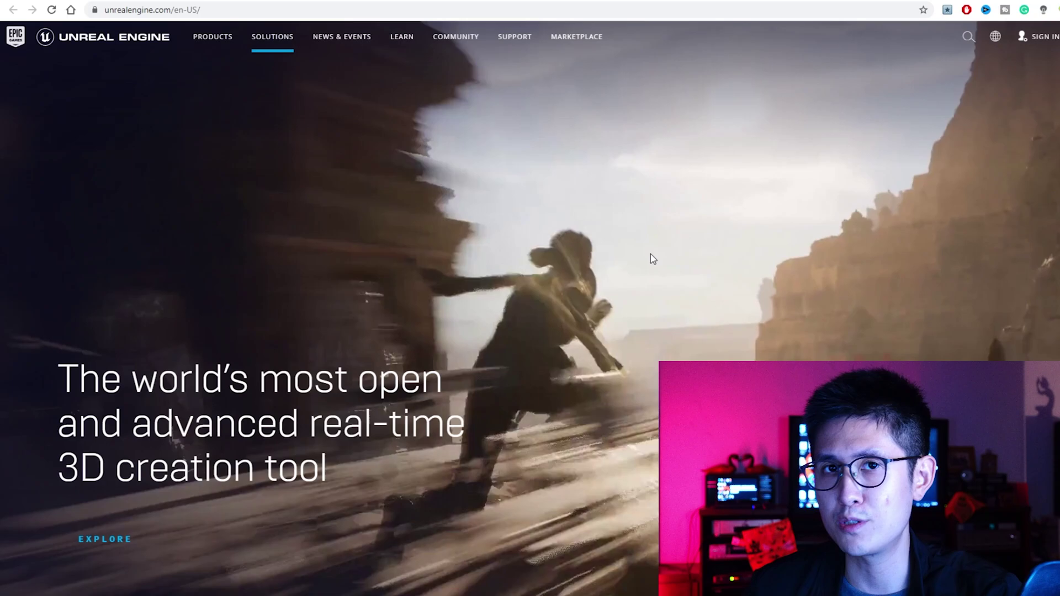
Scroll down through the Unreal Engine homepage sections
{"action": "scroll", "coordinate": [652, 257], "scroll_direction": "down", "scroll_amount": 3}
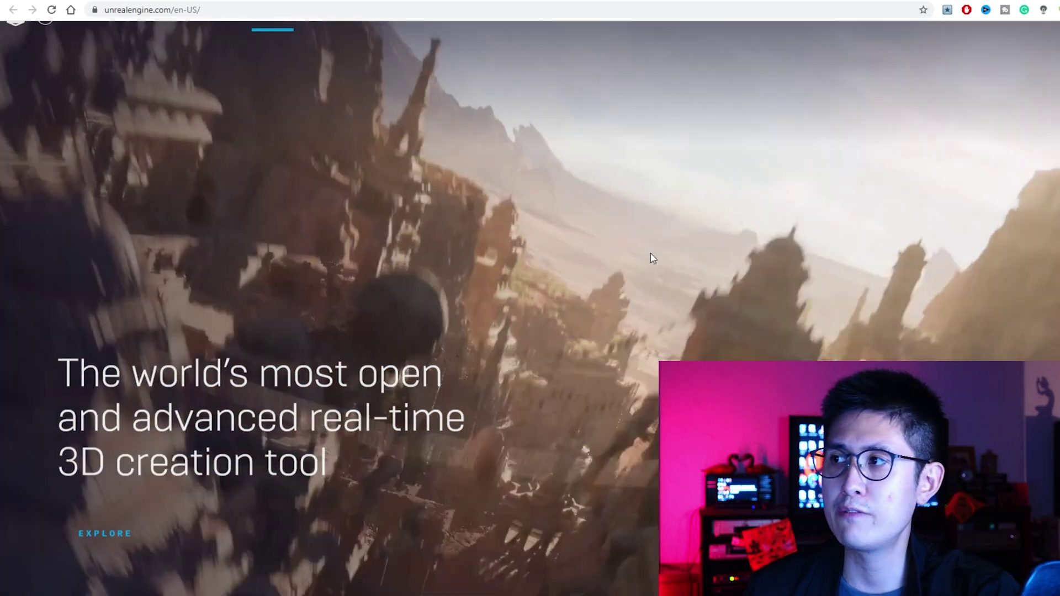
{"action": "scroll", "coordinate": [650, 257], "scroll_direction": "down", "scroll_amount": 10}
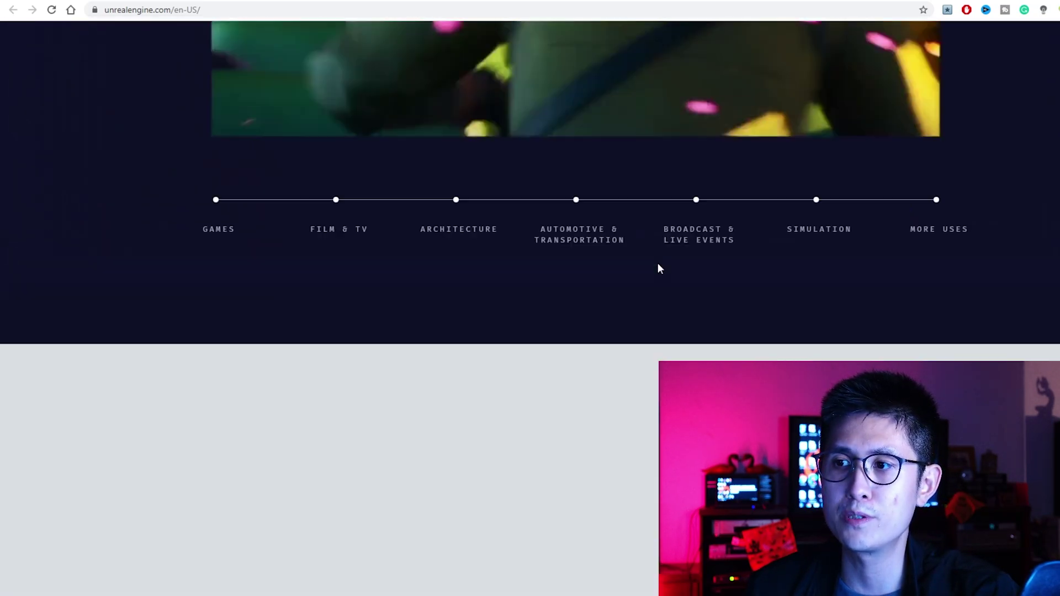
{"action": "scroll", "coordinate": [652, 276], "scroll_direction": "down", "scroll_amount": 20}
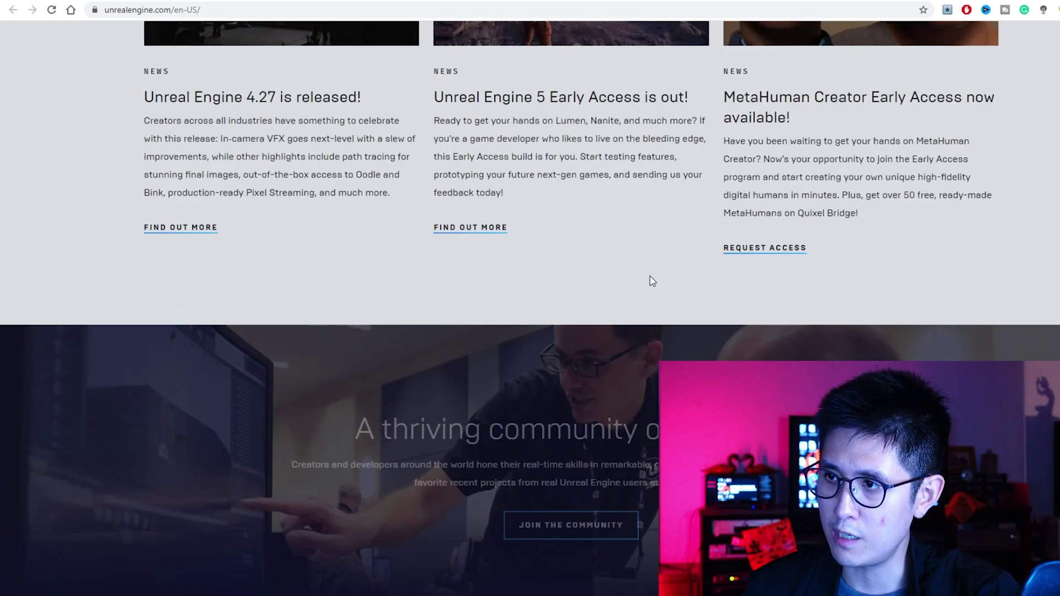
{"action": "scroll", "coordinate": [646, 287], "scroll_direction": "up", "scroll_amount": 1}
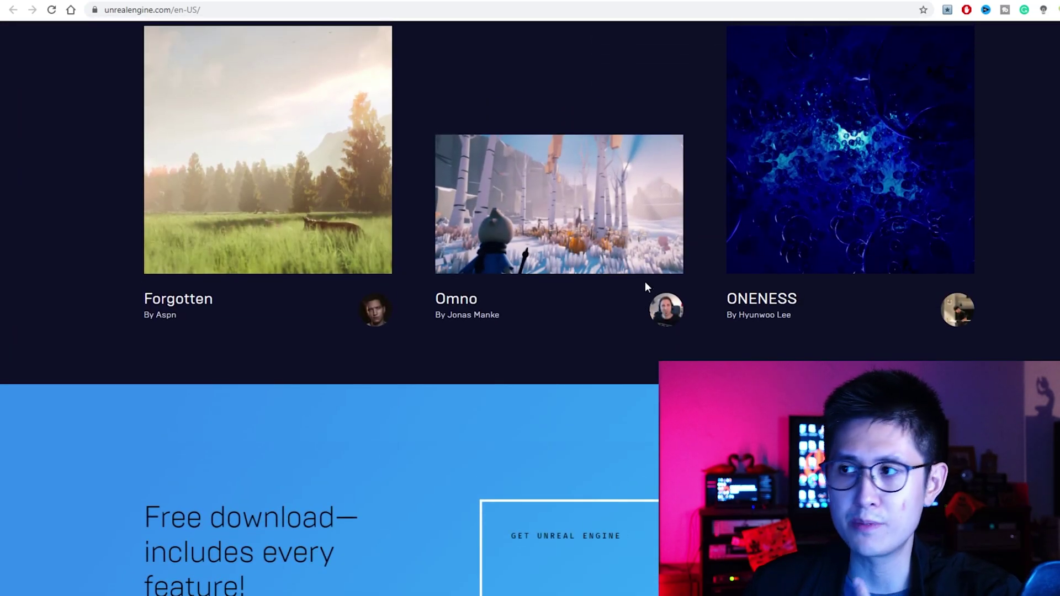
{"action": "scroll", "coordinate": [646, 285], "scroll_direction": "down", "scroll_amount": 2}
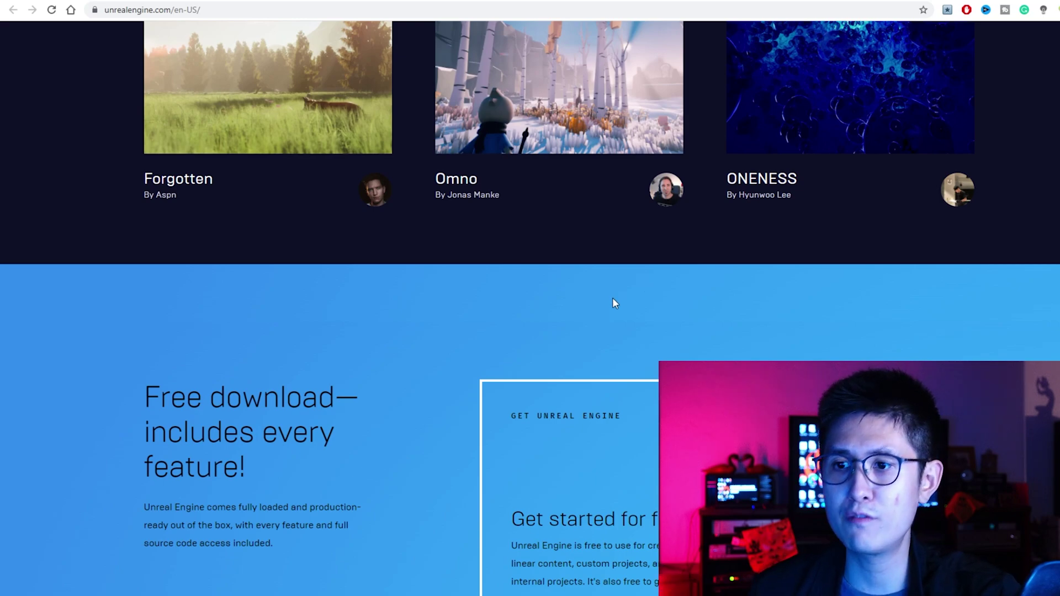
{"action": "scroll", "coordinate": [613, 298], "scroll_direction": "down", "scroll_amount": 4}
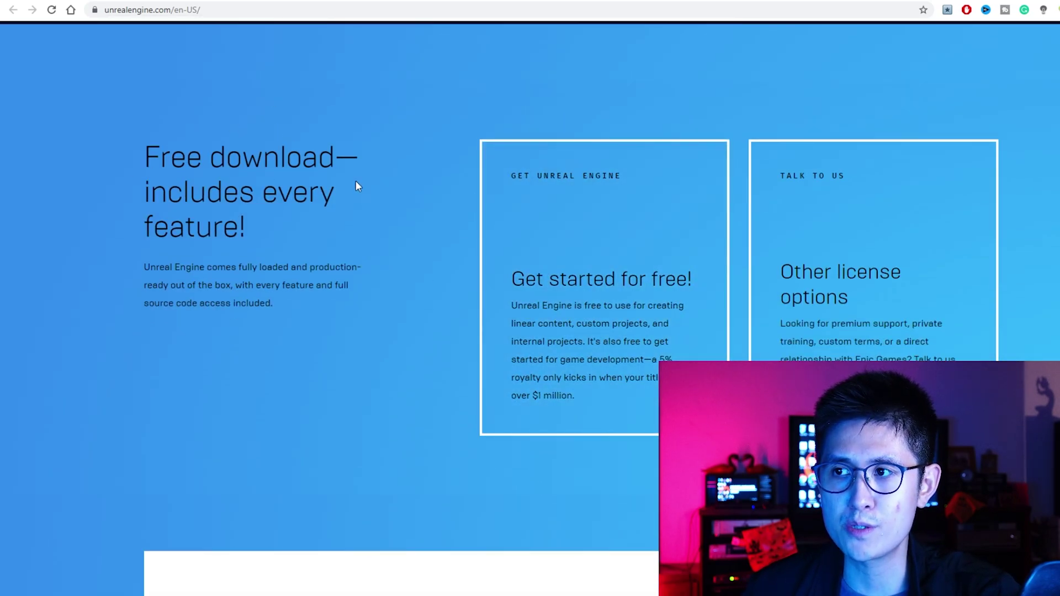
{"action": "scroll", "coordinate": [587, 190], "scroll_direction": "down", "scroll_amount": 1}
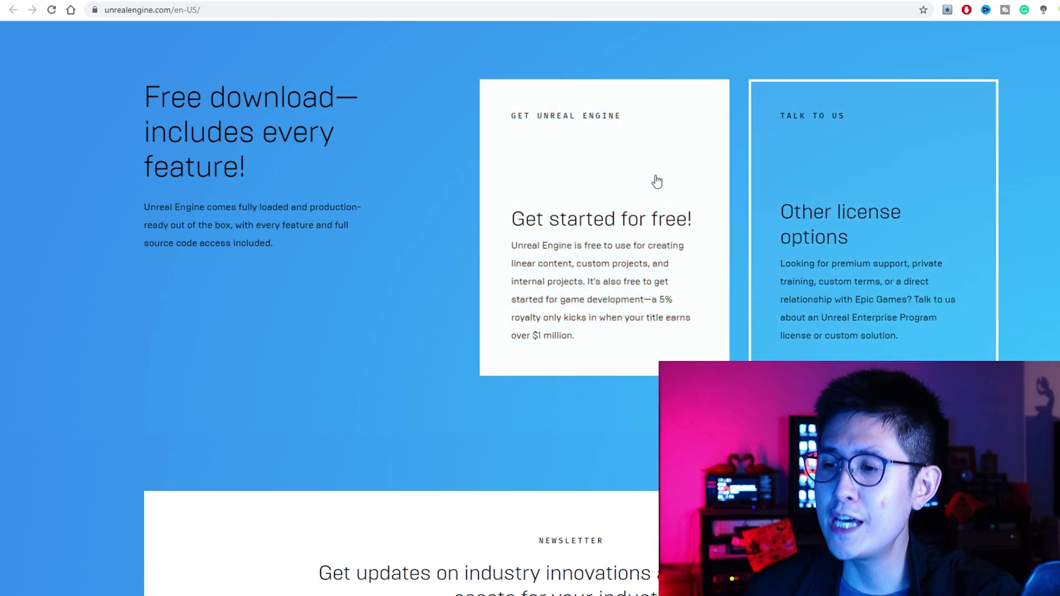
{"action": "scroll", "coordinate": [654, 187], "scroll_direction": "down", "scroll_amount": 8}
Scroll back and forth to review 'A world of possibilities': Games, Film & TV, Architecture and more
{"action": "scroll", "coordinate": [657, 209], "scroll_direction": "up", "scroll_amount": 12}
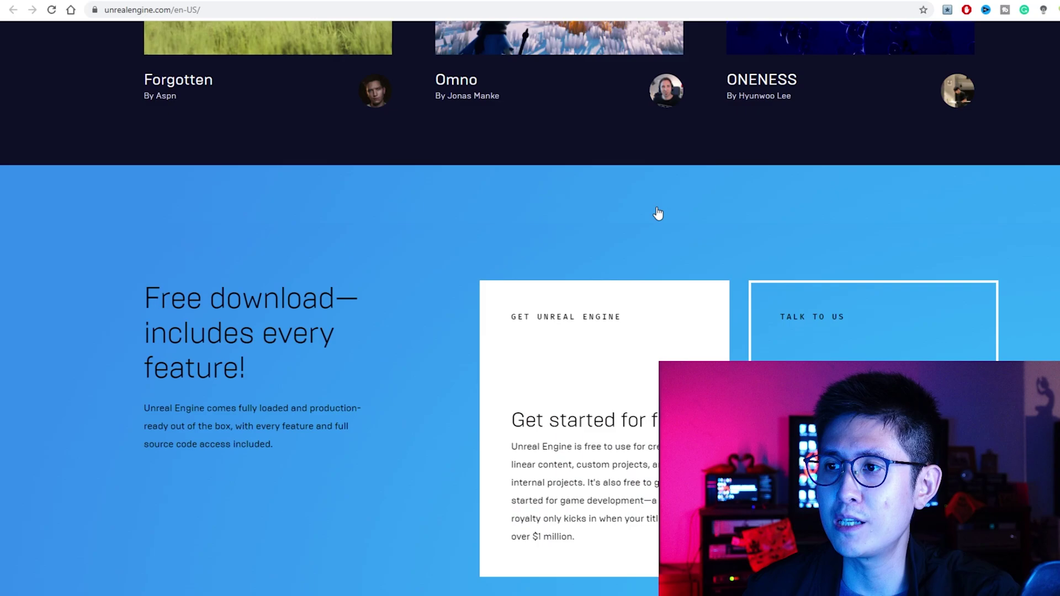
{"action": "scroll", "coordinate": [658, 213], "scroll_direction": "up", "scroll_amount": 6}
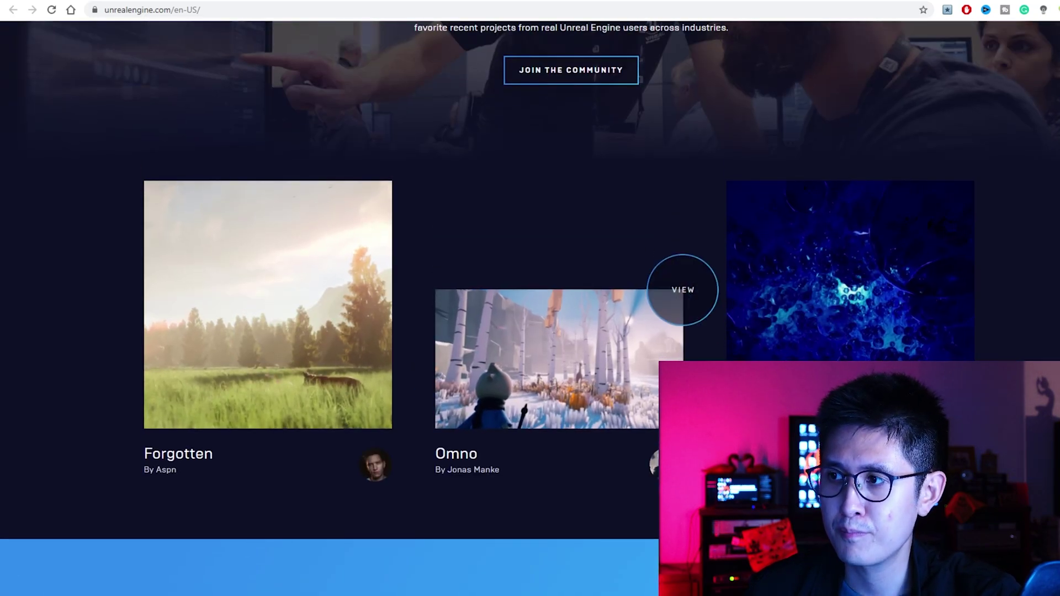
{"action": "scroll", "coordinate": [683, 289], "scroll_direction": "up", "scroll_amount": 20}
{"action": "scroll", "coordinate": [683, 293], "scroll_direction": "down", "scroll_amount": 10}
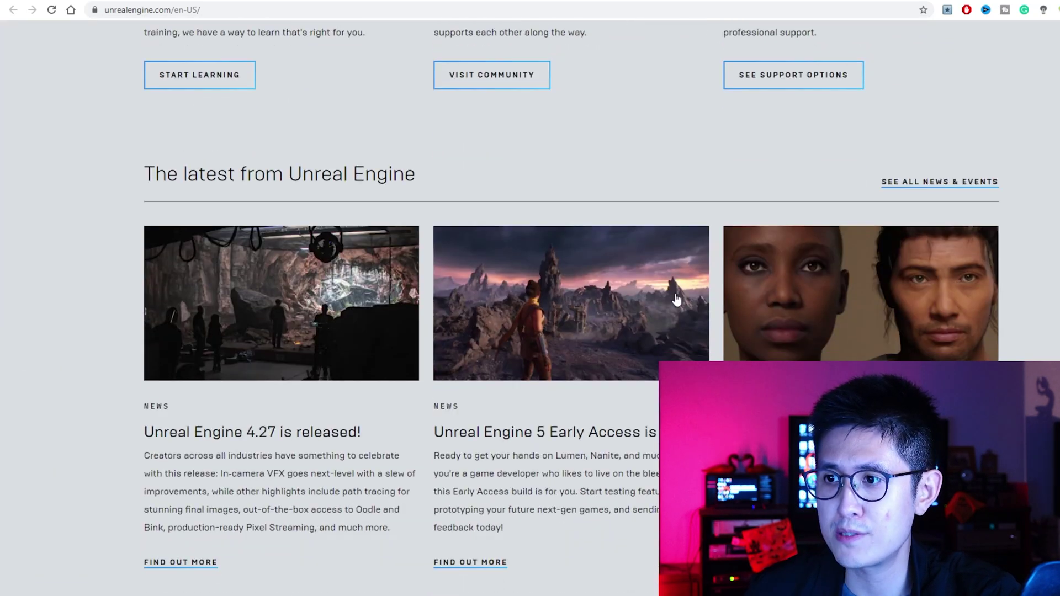
{"action": "scroll", "coordinate": [539, 244], "scroll_direction": "up", "scroll_amount": 2}
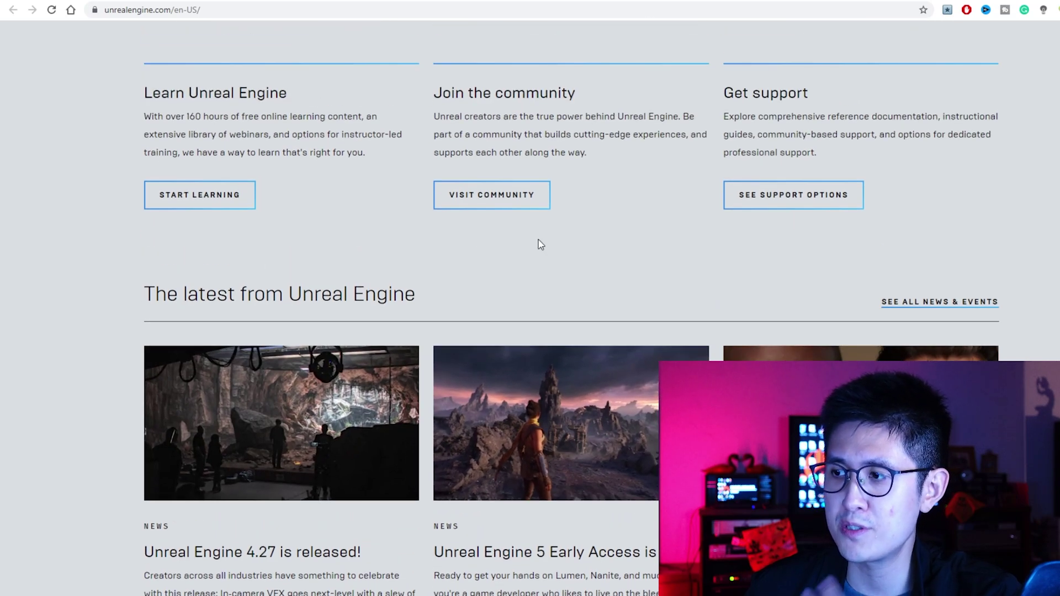
{"action": "scroll", "coordinate": [535, 251], "scroll_direction": "up", "scroll_amount": 13}
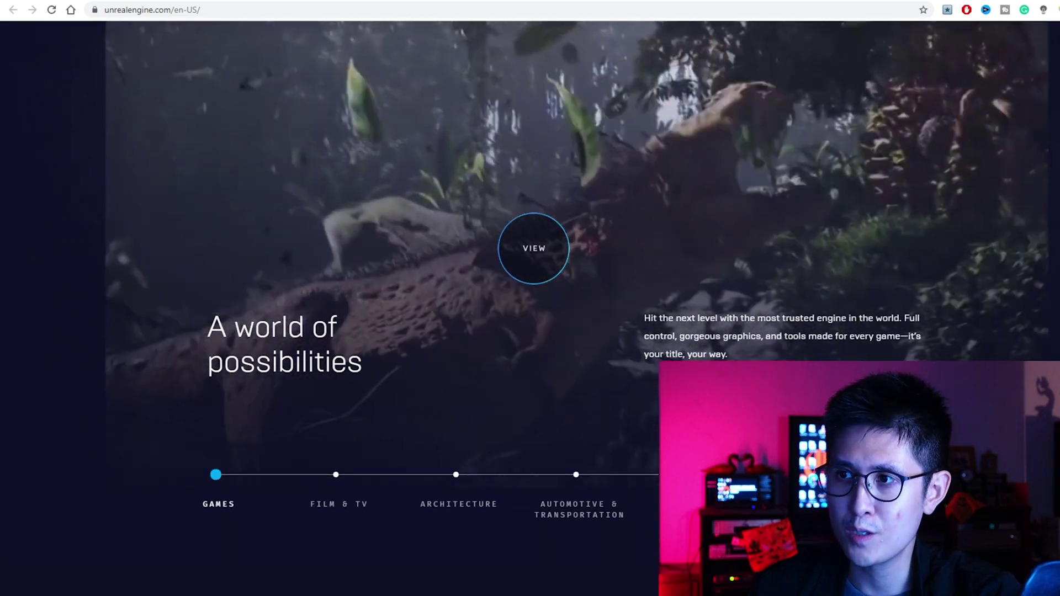
{"action": "scroll", "coordinate": [535, 245], "scroll_direction": "up", "scroll_amount": 2}
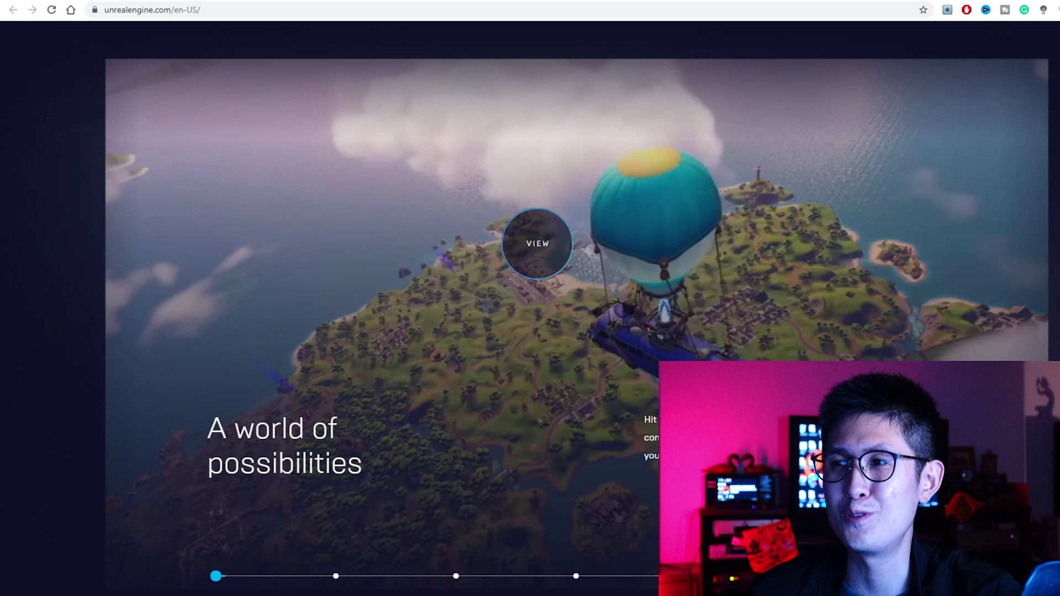
{"action": "scroll", "coordinate": [522, 240], "scroll_direction": "down", "scroll_amount": 4}
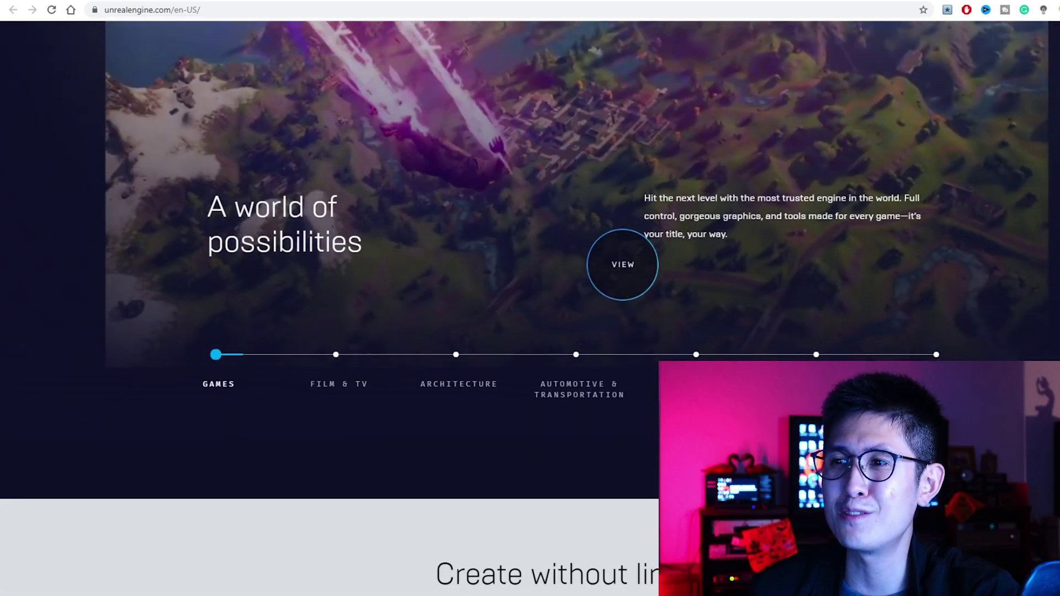
{"action": "scroll", "coordinate": [623, 265], "scroll_direction": "up", "scroll_amount": 3}
{"action": "scroll", "coordinate": [623, 265], "scroll_direction": "up", "scroll_amount": 1}
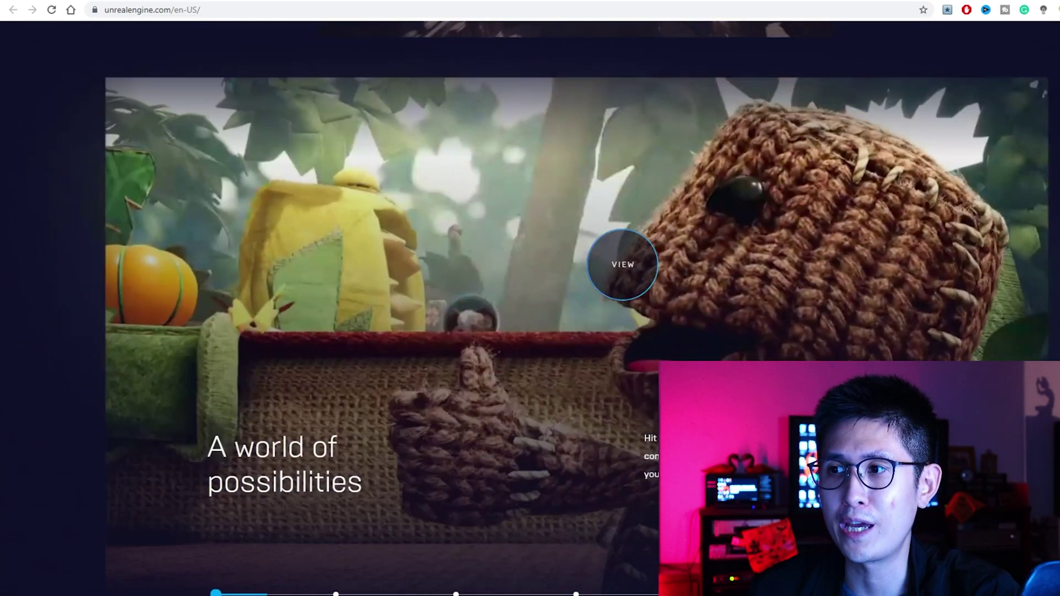
{"action": "scroll", "coordinate": [623, 264], "scroll_direction": "down", "scroll_amount": 2}
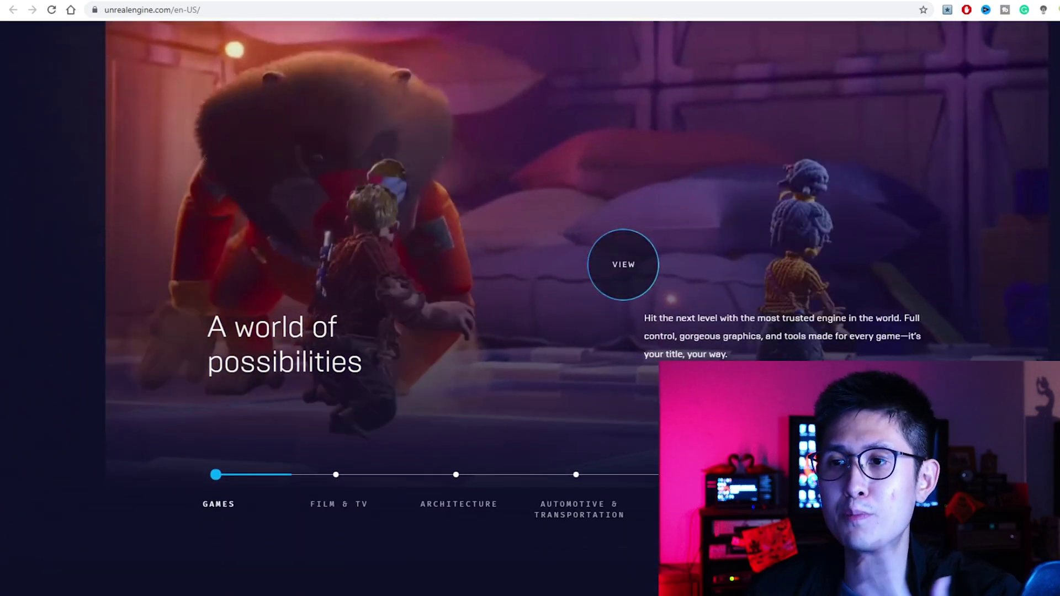
{"action": "scroll", "coordinate": [681, 273], "scroll_direction": "down", "scroll_amount": 5}
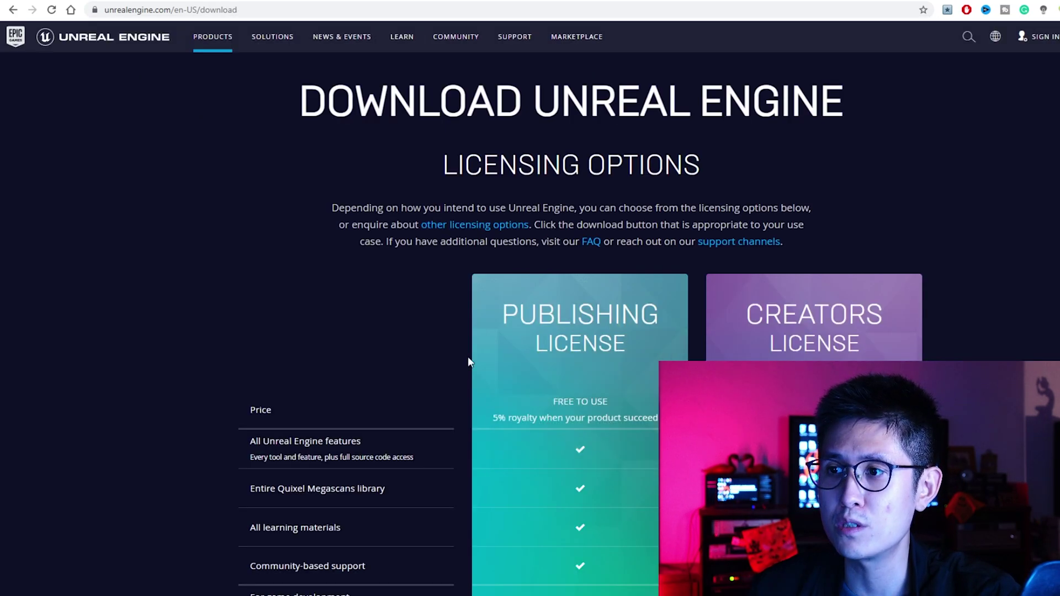
{"action": "scroll", "coordinate": [508, 253], "scroll_direction": "down", "scroll_amount": 2}
{"action": "mouse_move", "coordinate": [508, 254]}
{"action": "scroll", "coordinate": [561, 257], "scroll_direction": "up", "scroll_amount": 1}
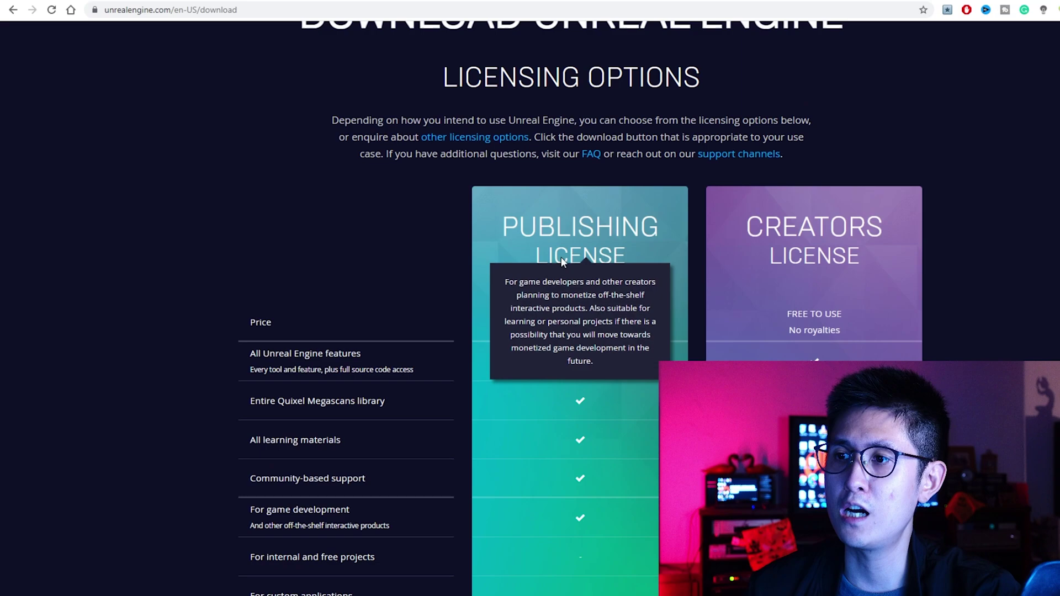
{"action": "scroll", "coordinate": [553, 188], "scroll_direction": "up", "scroll_amount": 2}
{"action": "scroll", "coordinate": [554, 188], "scroll_direction": "down", "scroll_amount": 3}
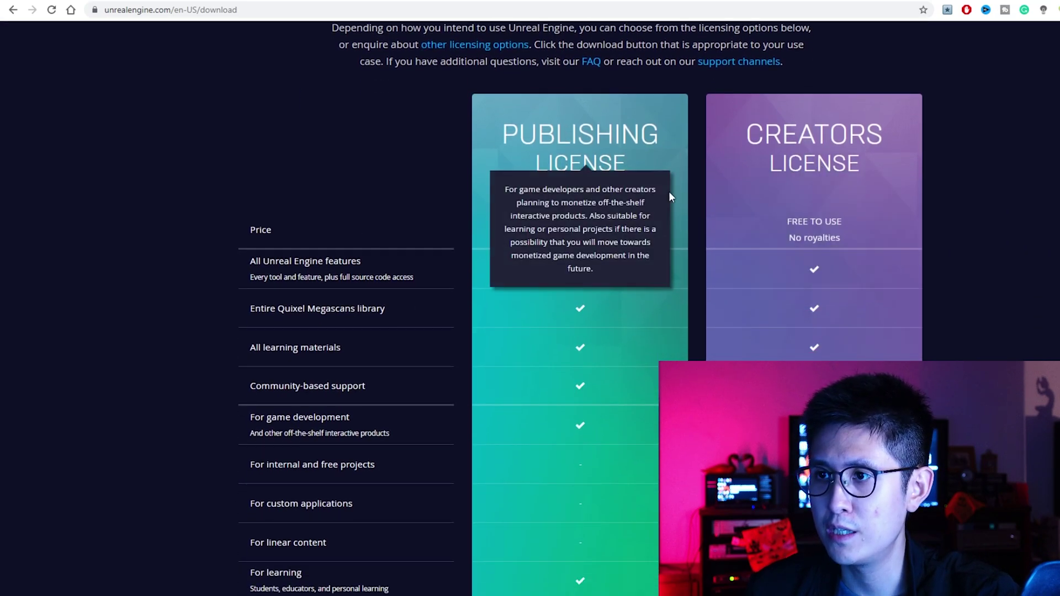
{"action": "scroll", "coordinate": [868, 172], "scroll_direction": "up", "scroll_amount": 1}
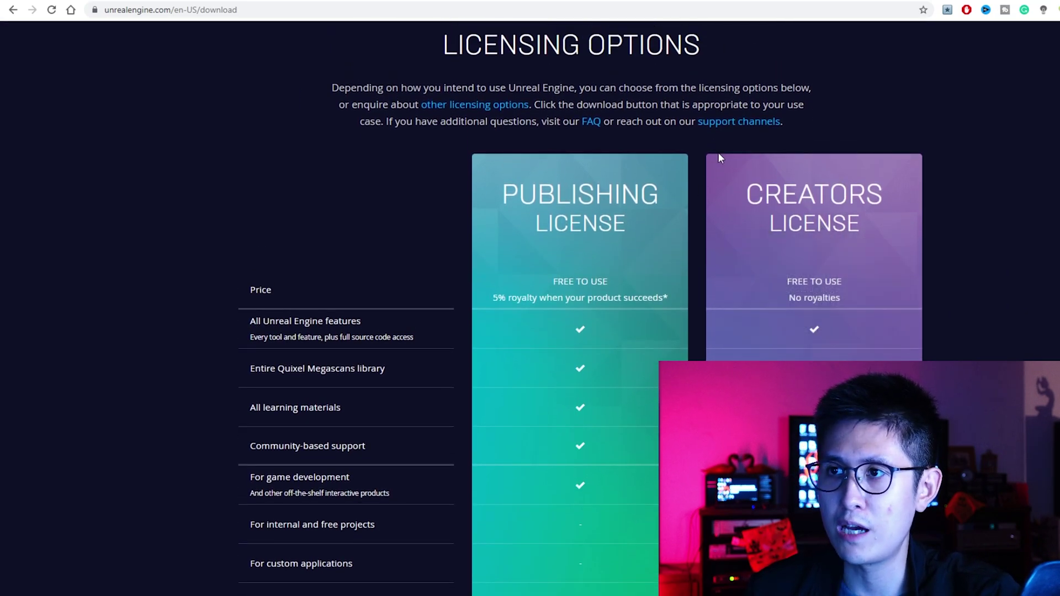
{"action": "scroll", "coordinate": [718, 159], "scroll_direction": "up", "scroll_amount": 1}
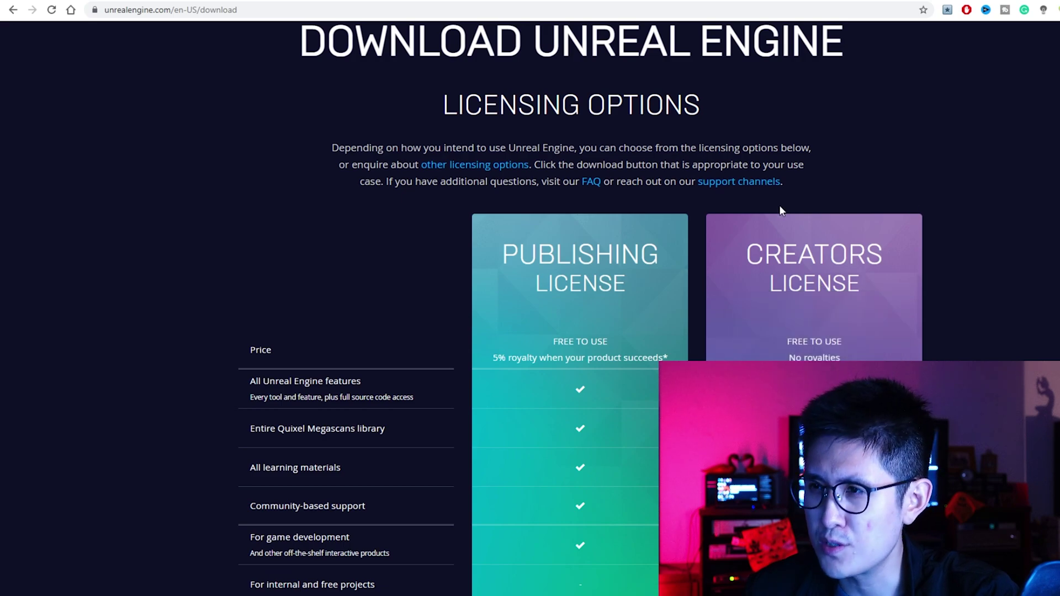
{"action": "scroll", "coordinate": [699, 199], "scroll_direction": "down", "scroll_amount": 4}
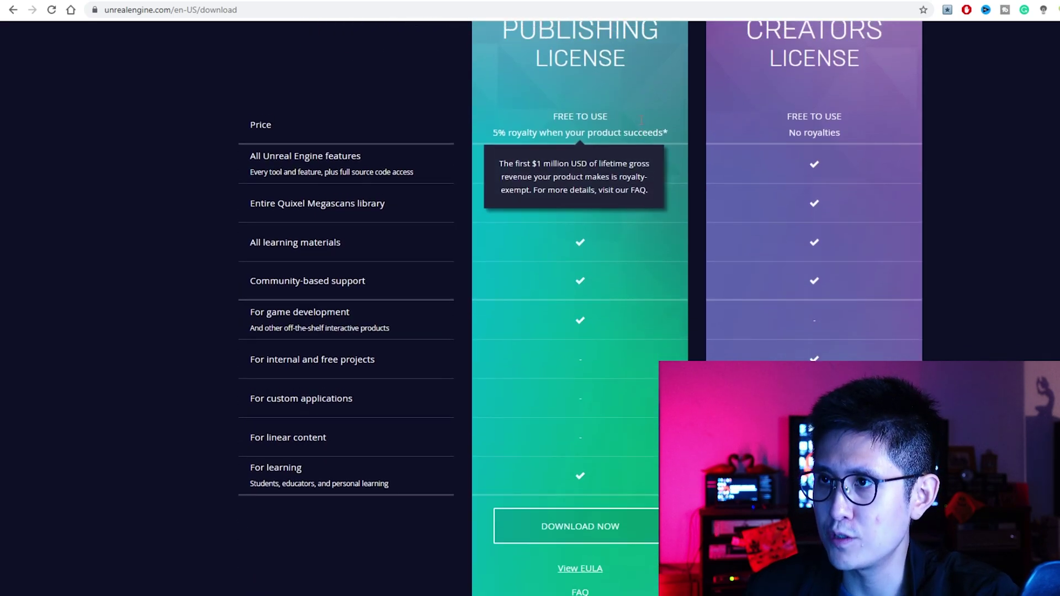
{"action": "scroll", "coordinate": [694, 152], "scroll_direction": "up", "scroll_amount": 1}
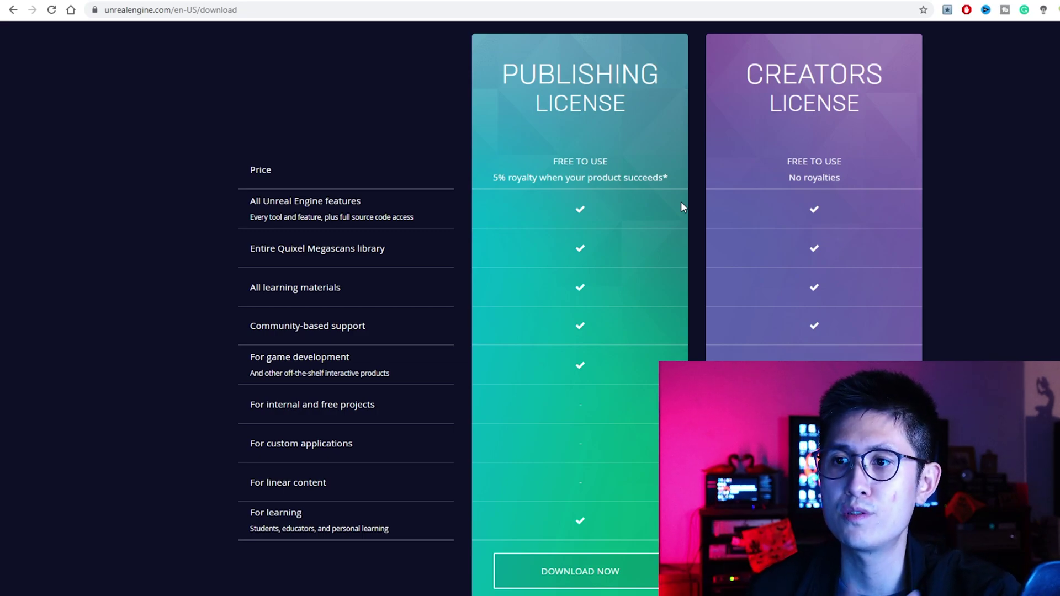
{"action": "scroll", "coordinate": [697, 191], "scroll_direction": "down", "scroll_amount": 3}
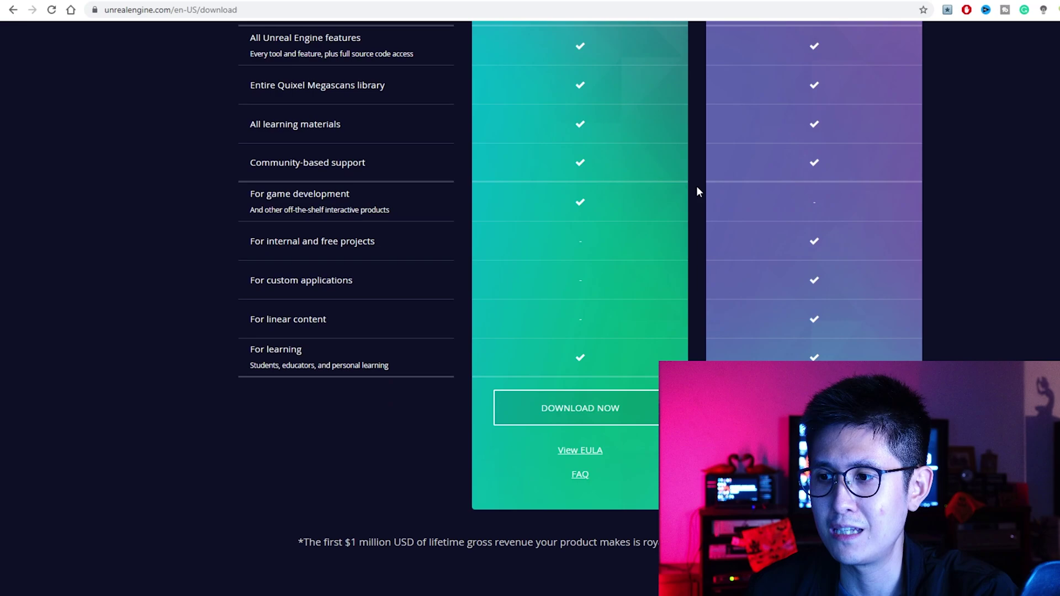
{"action": "scroll", "coordinate": [697, 191], "scroll_direction": "up", "scroll_amount": 3}
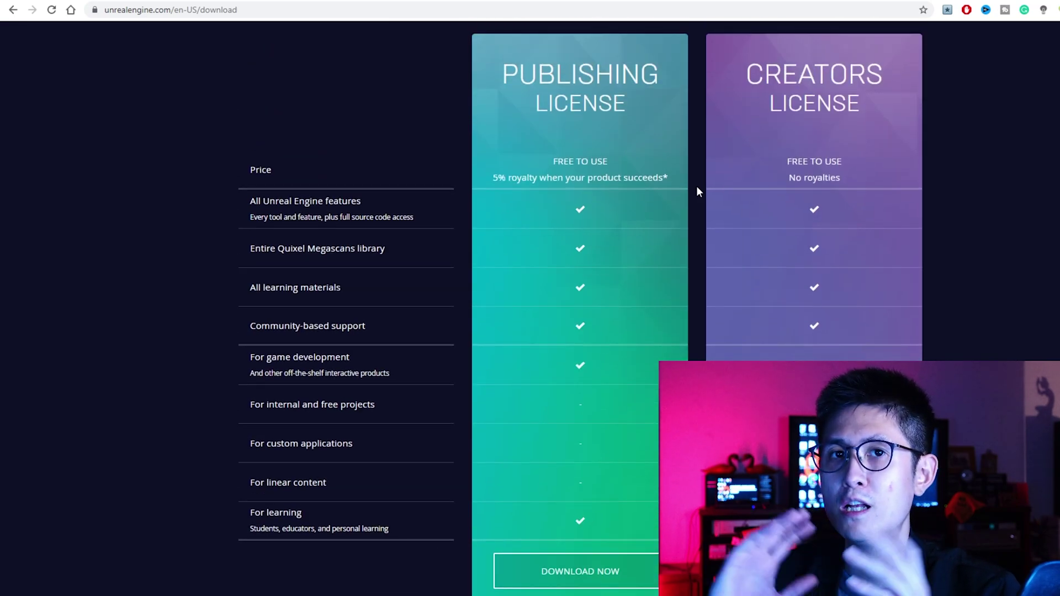
{"action": "scroll", "coordinate": [697, 191], "scroll_direction": "up", "scroll_amount": 1}
{"action": "scroll", "coordinate": [696, 192], "scroll_direction": "up", "scroll_amount": 3}
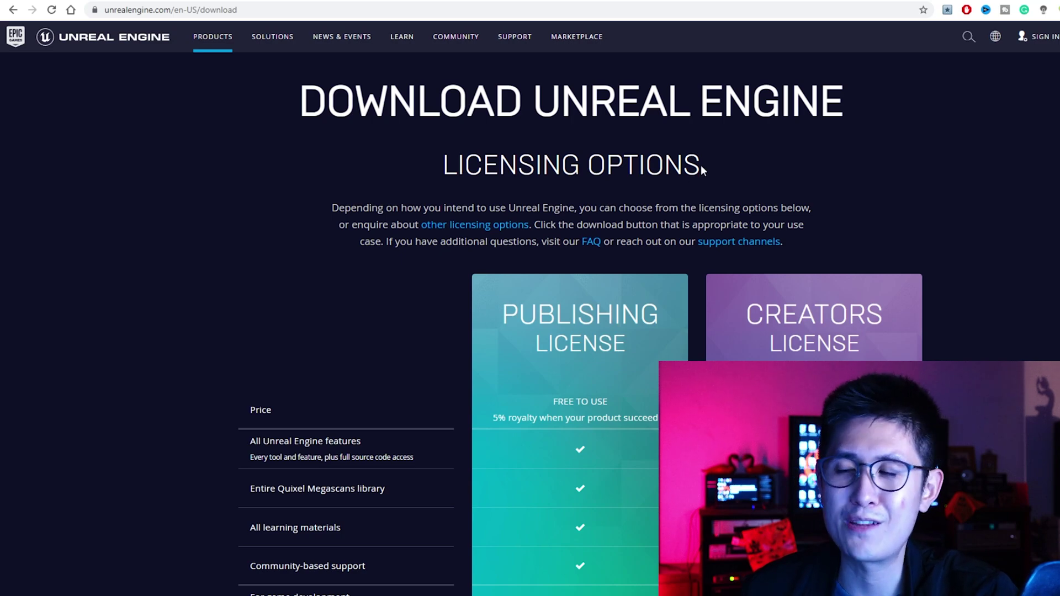
{"action": "scroll", "coordinate": [708, 183], "scroll_direction": "down", "scroll_amount": 4}
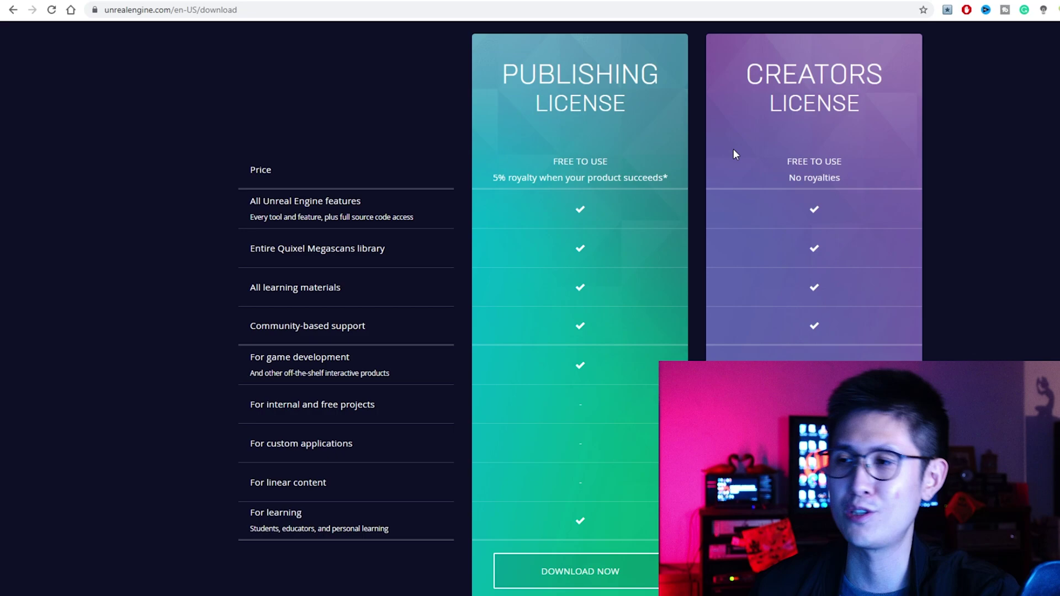
{"action": "scroll", "coordinate": [733, 149], "scroll_direction": "up", "scroll_amount": 4}
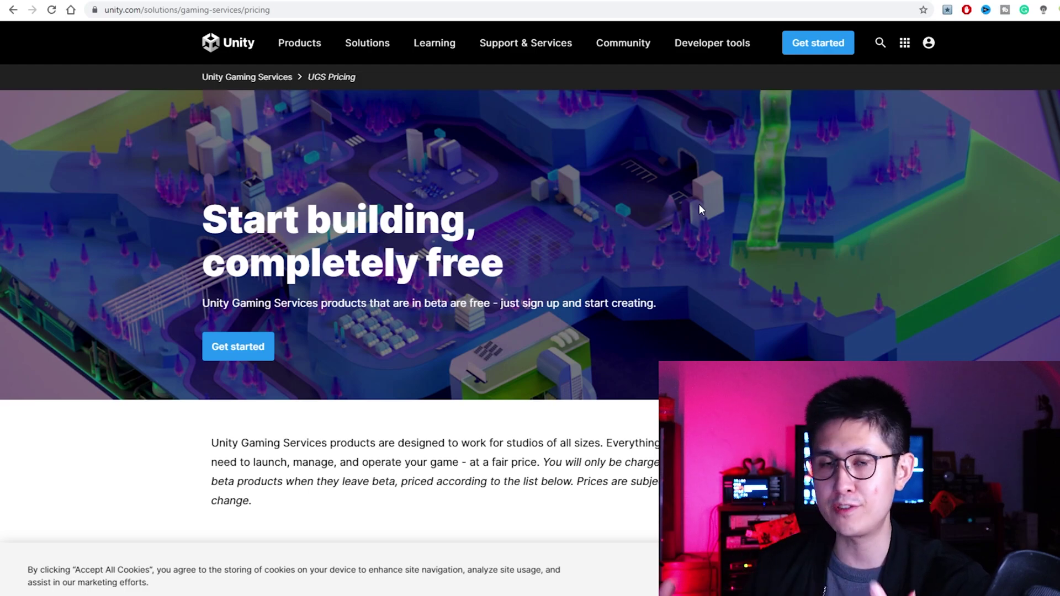
Scroll through the UGS price tables, including Analytics' 25,000,000 free monthly events, then $0.0027 per 1000
{"action": "scroll", "coordinate": [541, 322], "scroll_direction": "down", "scroll_amount": 11}
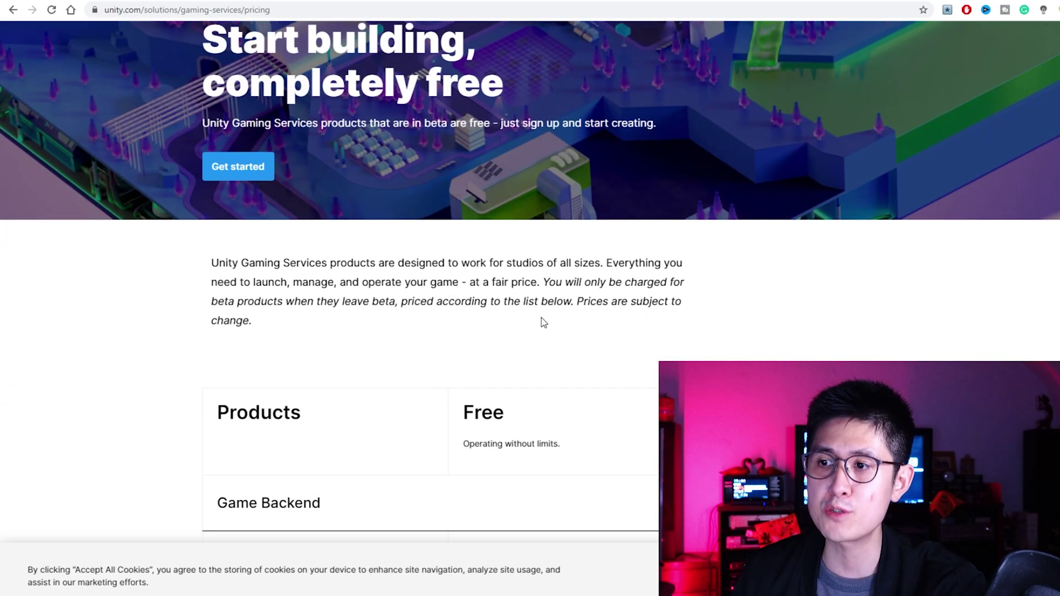
{"action": "scroll", "coordinate": [565, 302], "scroll_direction": "up", "scroll_amount": 10}
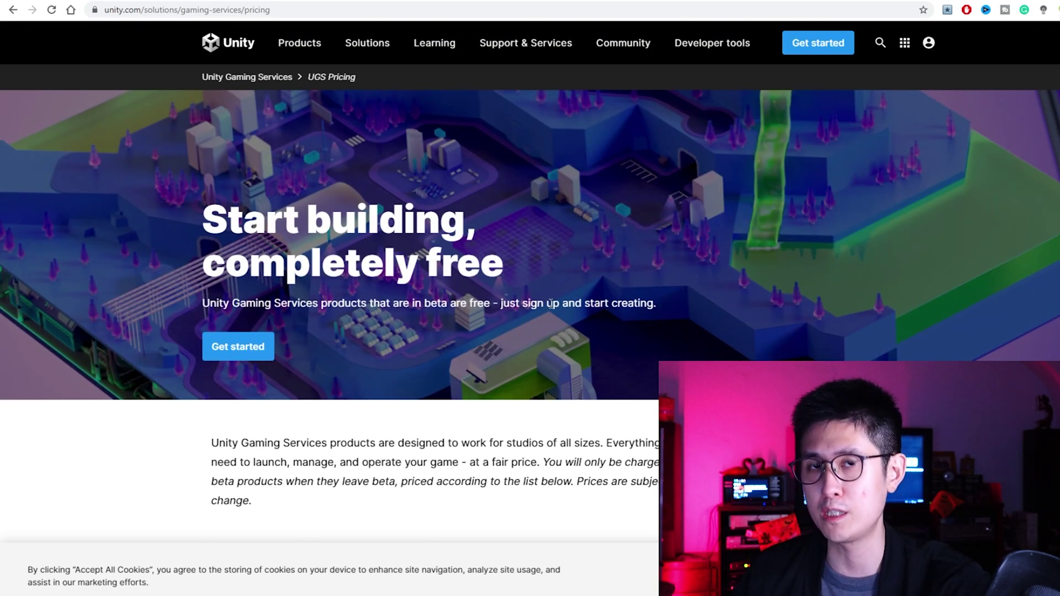
{"action": "scroll", "coordinate": [522, 327], "scroll_direction": "down", "scroll_amount": 8}
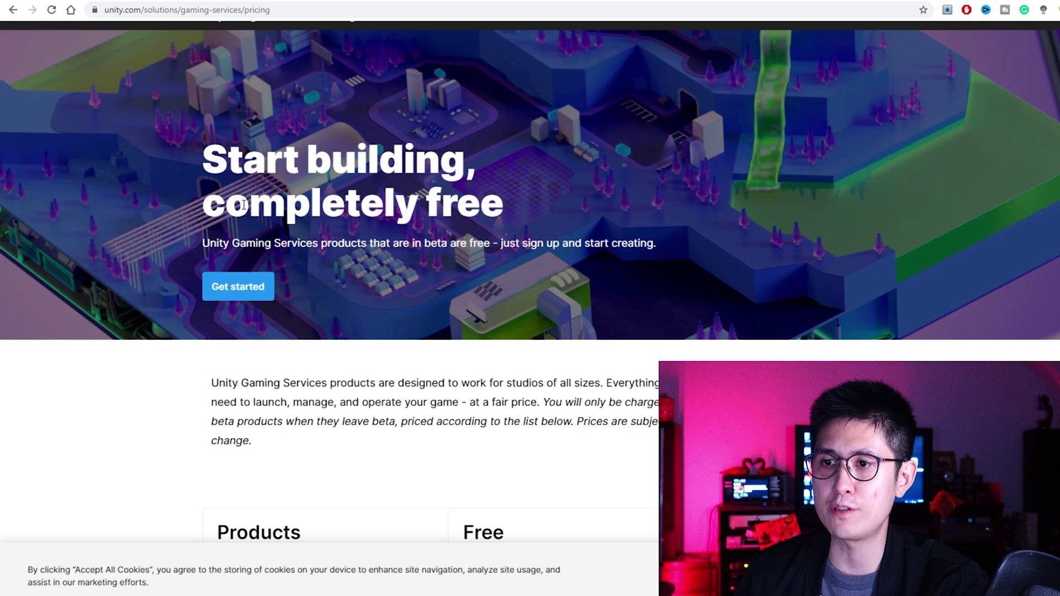
{"action": "scroll", "coordinate": [577, 272], "scroll_direction": "down", "scroll_amount": 12}
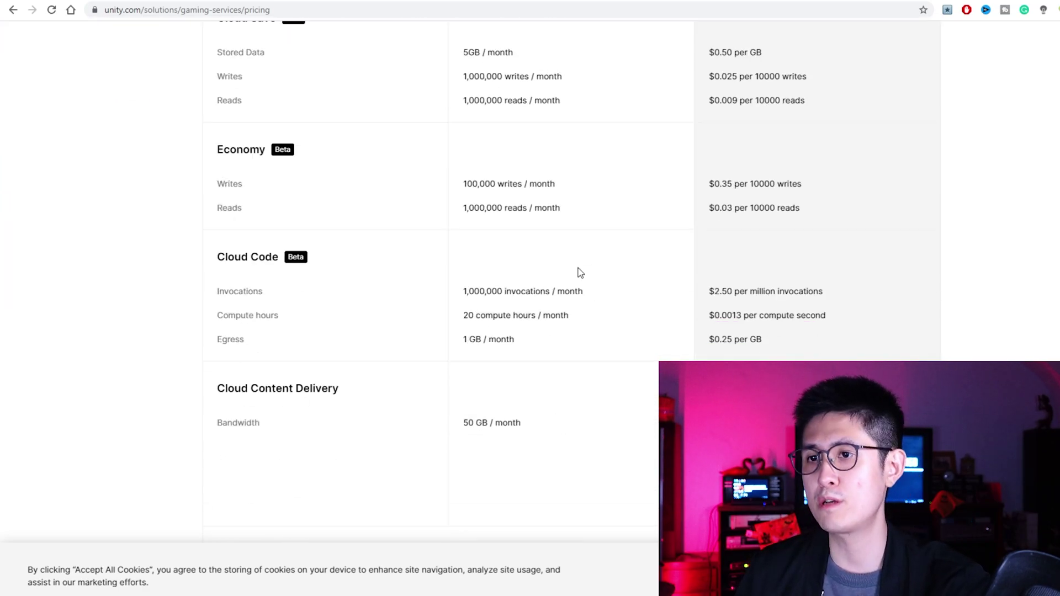
{"action": "scroll", "coordinate": [511, 204], "scroll_direction": "down", "scroll_amount": 12}
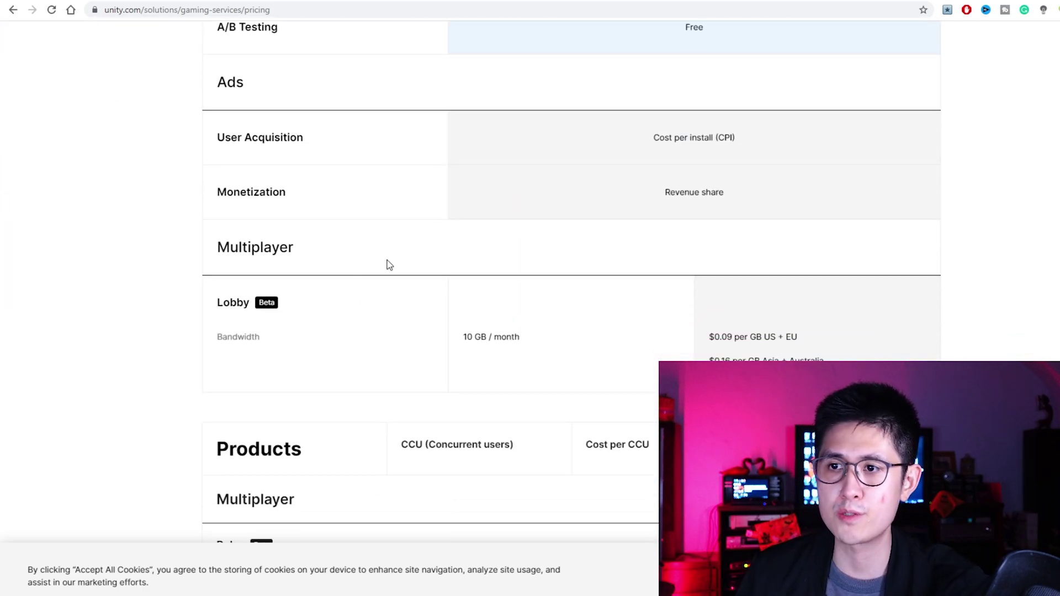
{"action": "scroll", "coordinate": [788, 206], "scroll_direction": "up", "scroll_amount": 2}
{"action": "scroll", "coordinate": [879, 46], "scroll_direction": "up", "scroll_amount": 10}
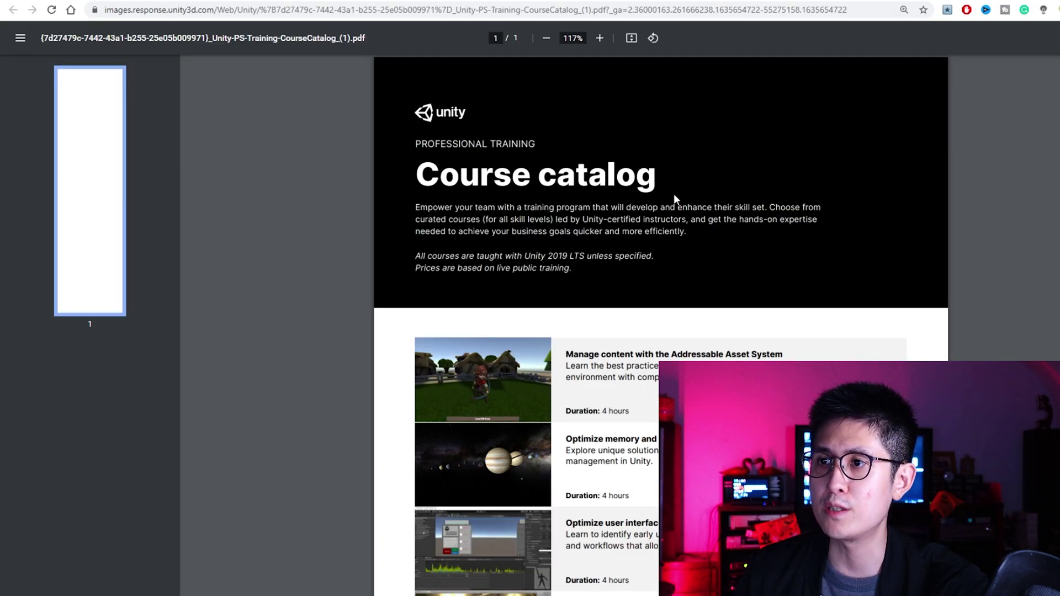
Scroll through the Unity Professional Training catalog's courses, priced $200–$400 per seat
{"action": "scroll", "coordinate": [674, 194], "scroll_direction": "down", "scroll_amount": 2}
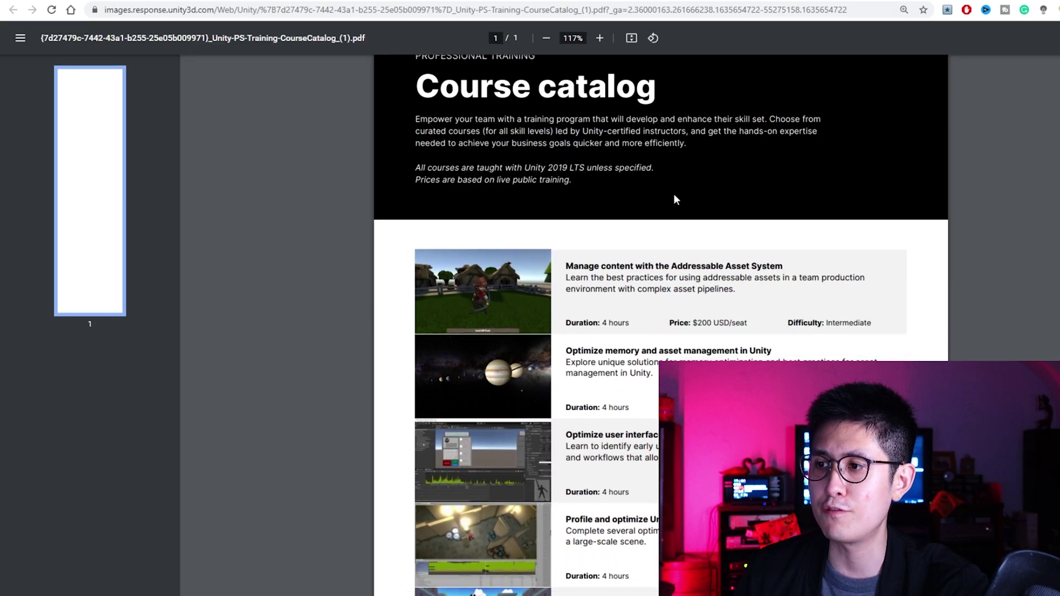
{"action": "scroll", "coordinate": [674, 204], "scroll_direction": "up", "scroll_amount": 1}
{"action": "scroll", "coordinate": [672, 210], "scroll_direction": "up", "scroll_amount": 2, "text": "ctrl"}
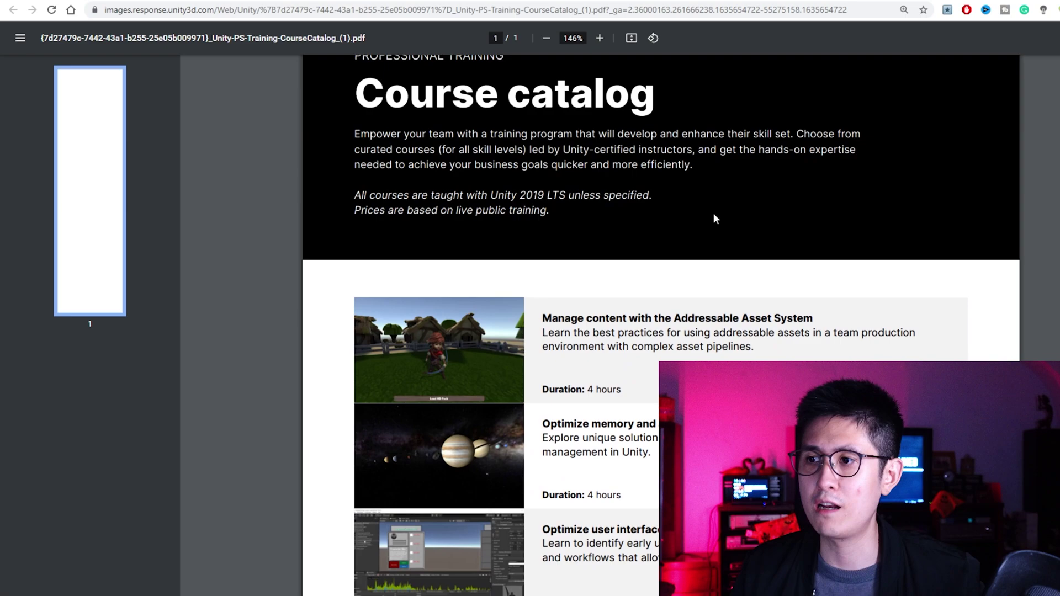
{"action": "scroll", "coordinate": [713, 219], "scroll_direction": "up", "scroll_amount": 2}
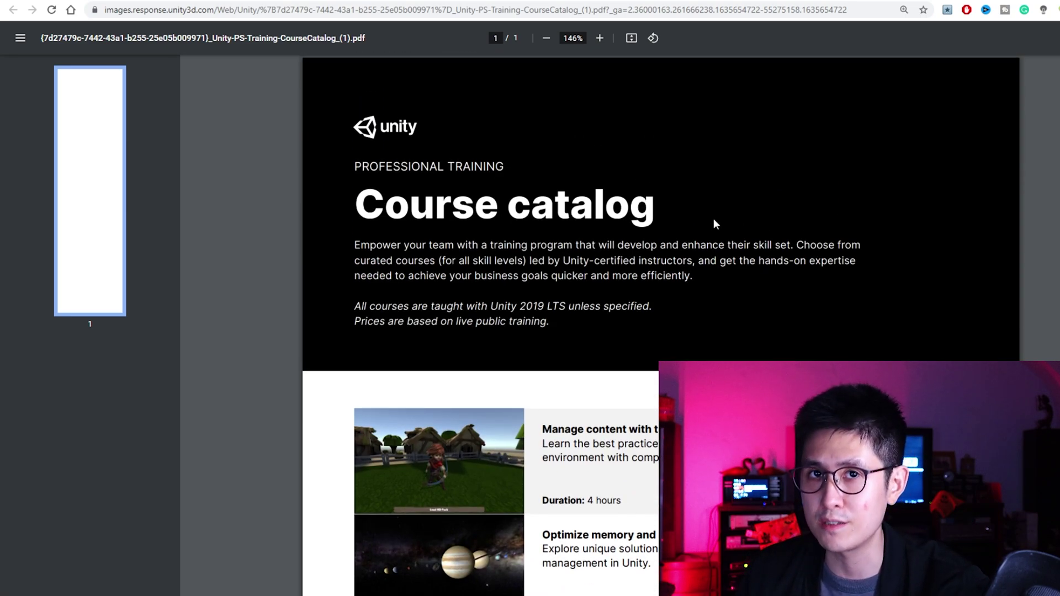
{"action": "scroll", "coordinate": [714, 220], "scroll_direction": "down", "scroll_amount": 4}
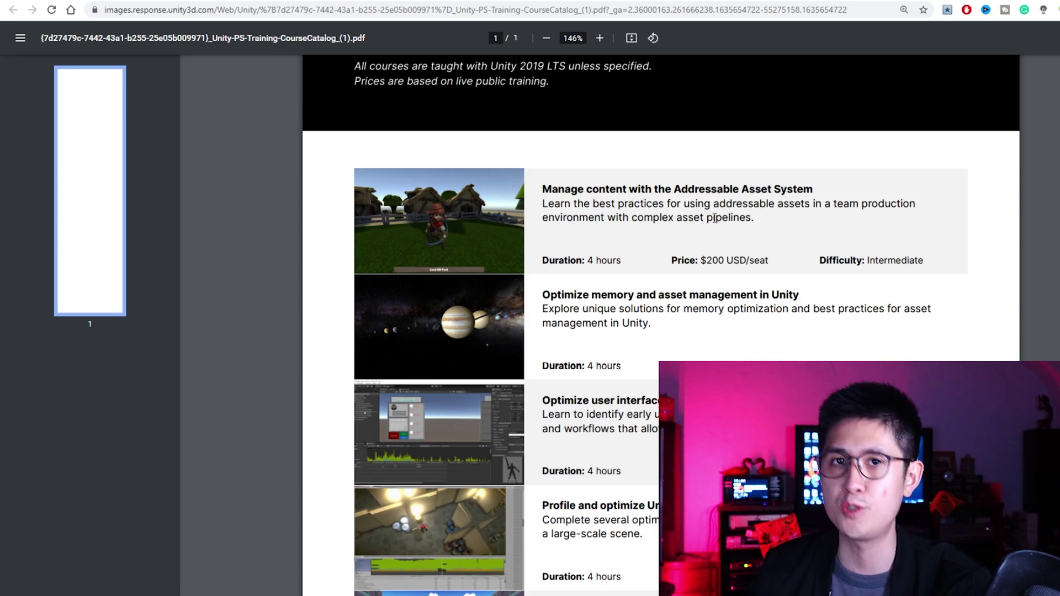
{"action": "scroll", "coordinate": [715, 219], "scroll_direction": "down", "scroll_amount": 8}
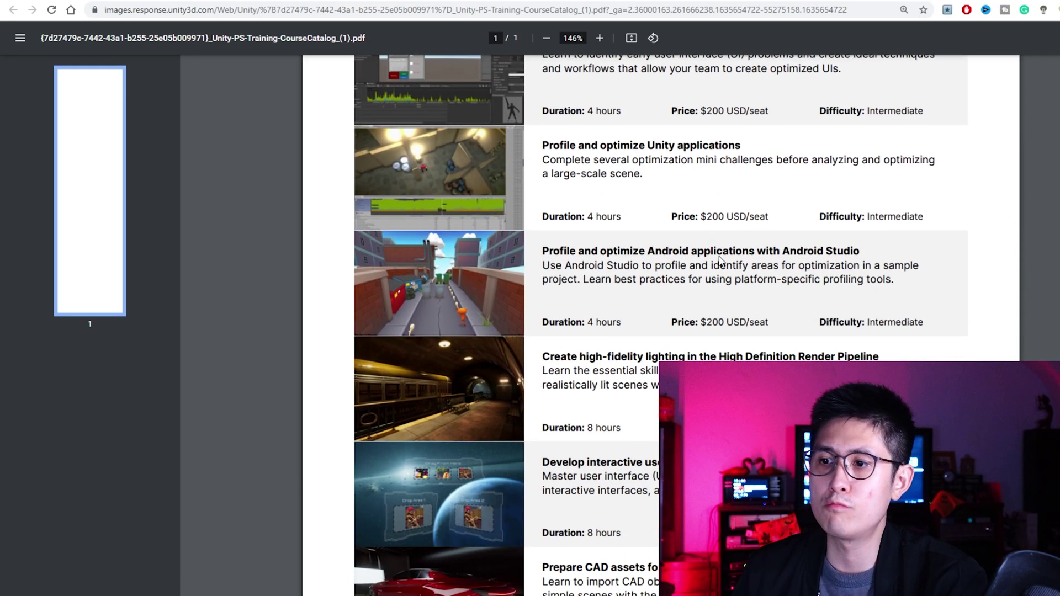
{"action": "scroll", "coordinate": [720, 261], "scroll_direction": "down", "scroll_amount": 5}
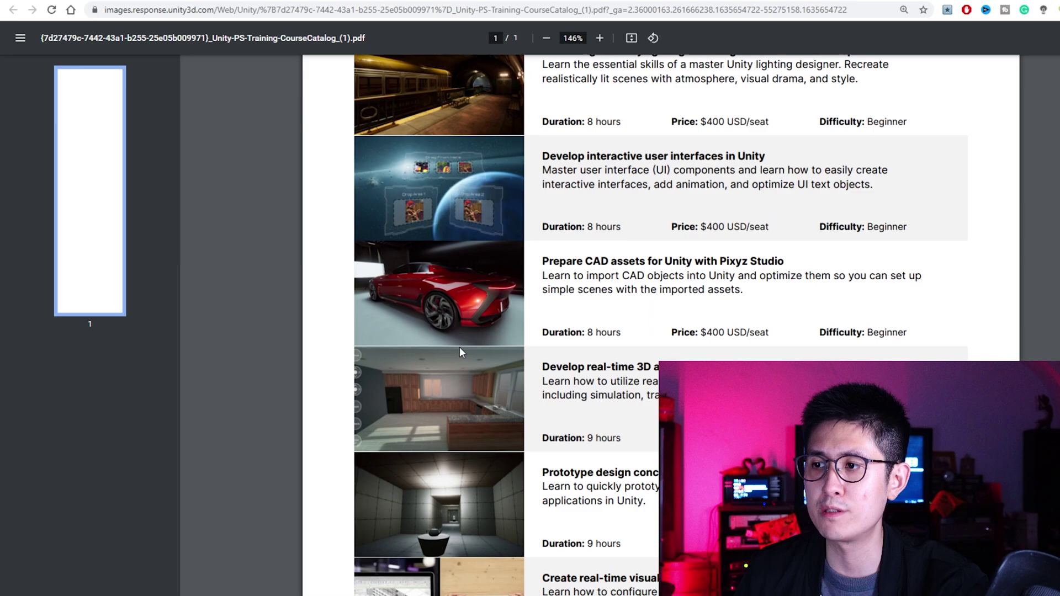
{"action": "scroll", "coordinate": [649, 274], "scroll_direction": "down", "scroll_amount": 3}
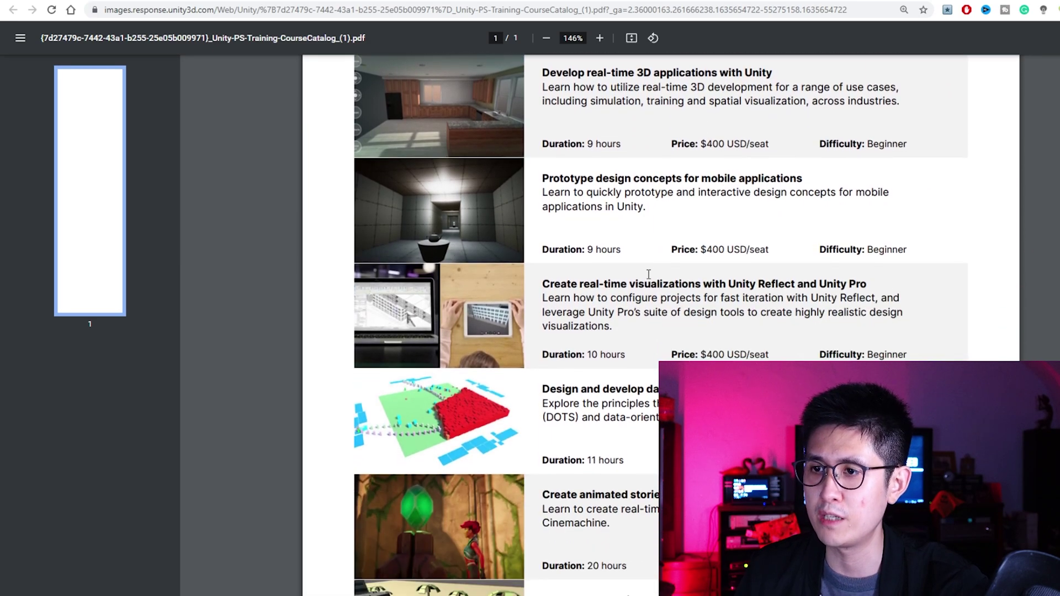
{"action": "scroll", "coordinate": [732, 282], "scroll_direction": "down", "scroll_amount": 2}
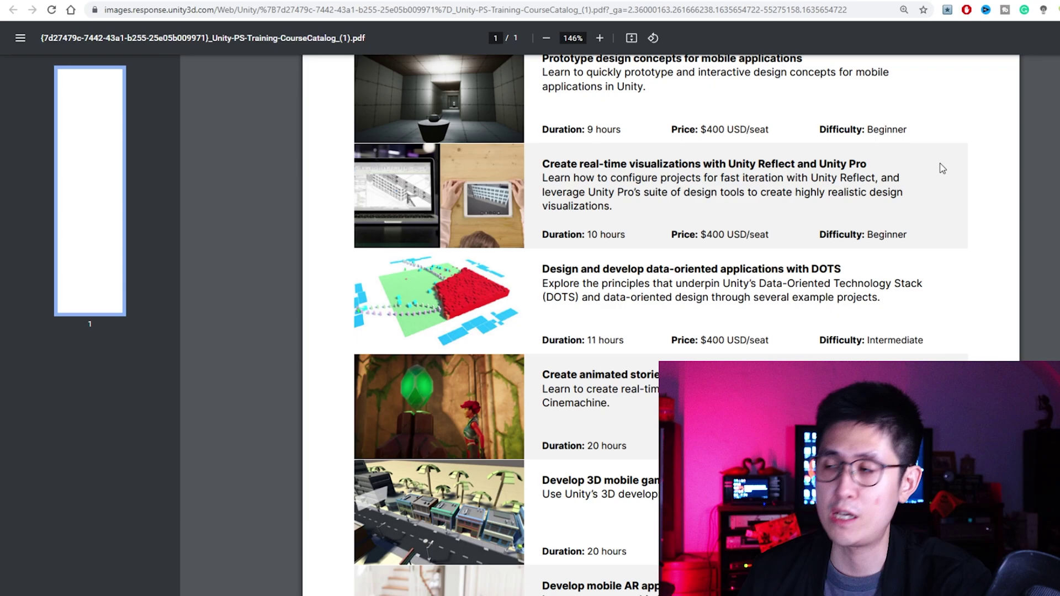
Go back to the Unity Certifications page and scroll down to Explore Certifications
{"action": "key", "text": "alt+Left"}
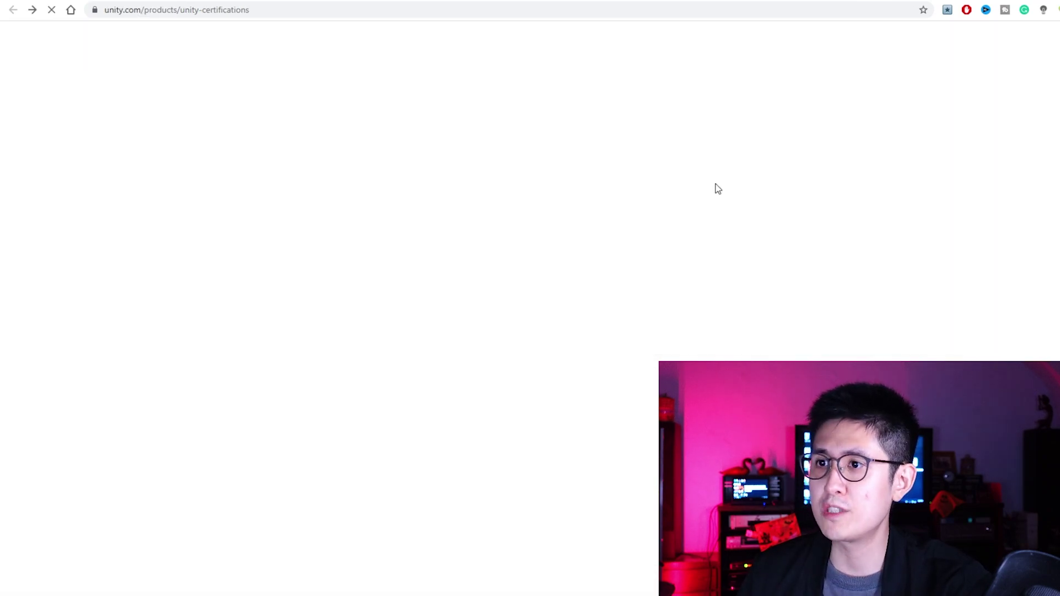
{"action": "scroll", "coordinate": [740, 177], "scroll_direction": "up", "scroll_amount": 10}
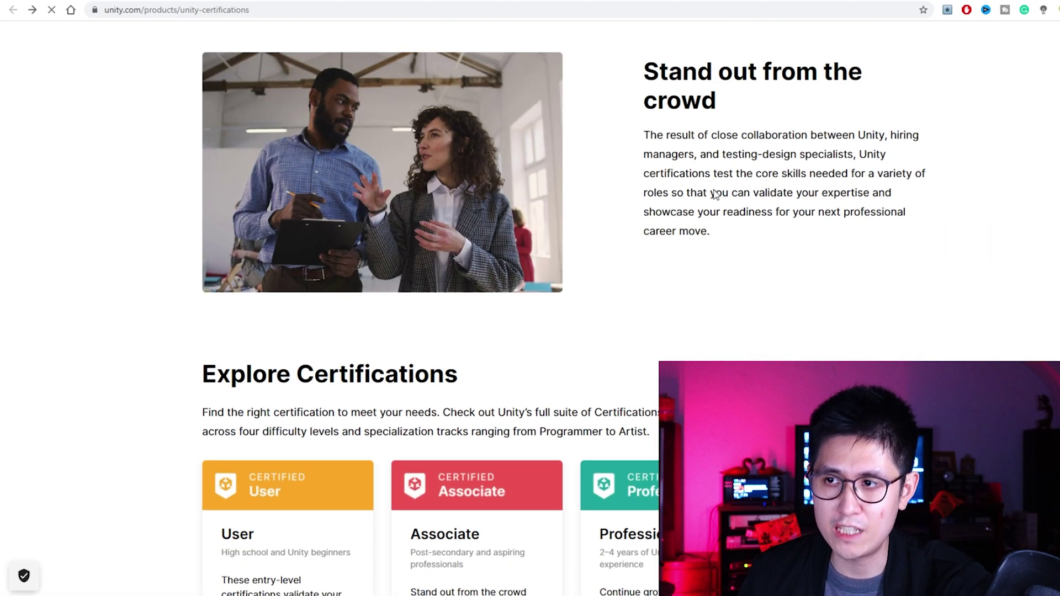
{"action": "scroll", "coordinate": [623, 181], "scroll_direction": "down", "scroll_amount": 10}
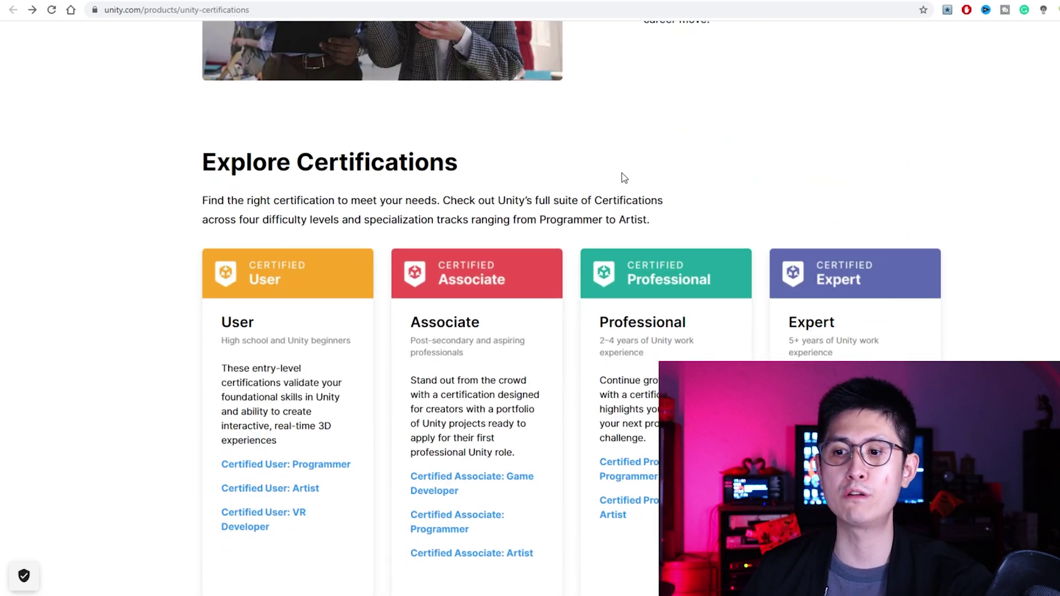
{"action": "scroll", "coordinate": [627, 170], "scroll_direction": "down", "scroll_amount": 1}
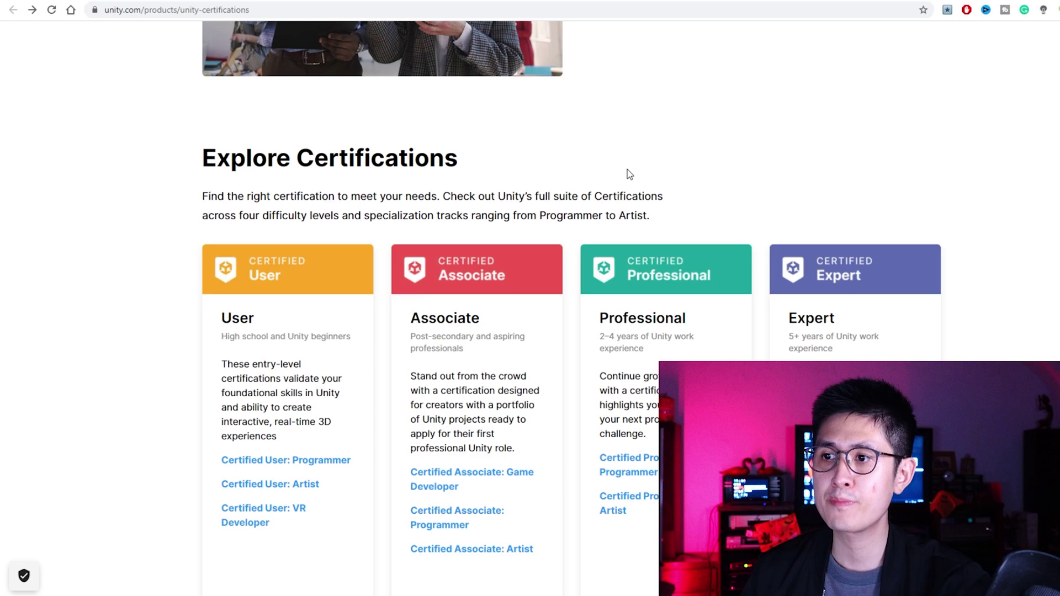
{"action": "scroll", "coordinate": [627, 170], "scroll_direction": "down", "scroll_amount": 3}
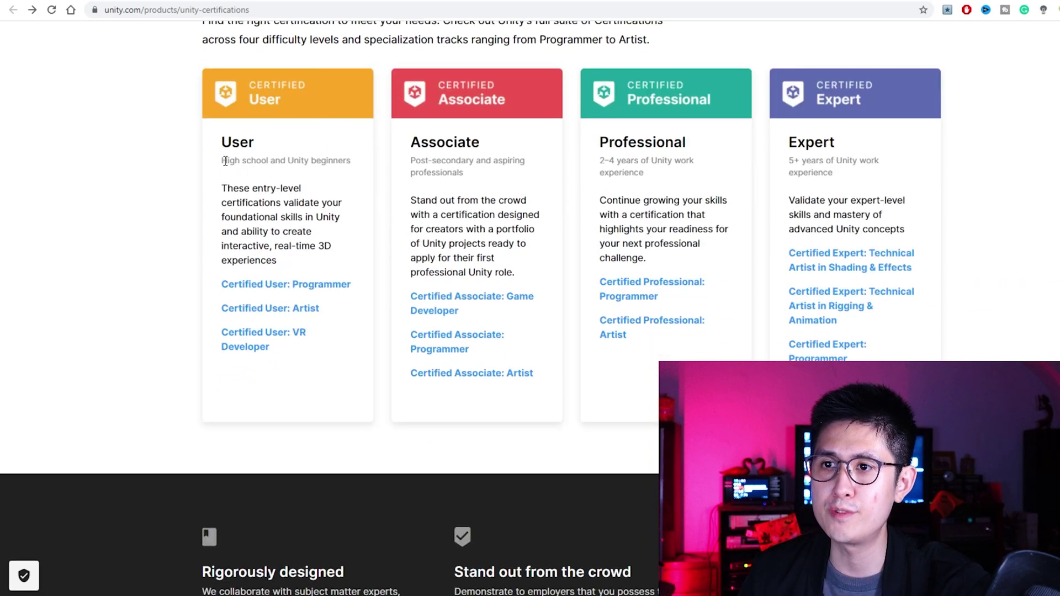
Highlight then clear 'High school' in the User card, and review the User-to-Expert tiers
{"action": "left_click_drag", "start_coordinate": [222, 161], "coordinate": [272, 161]}
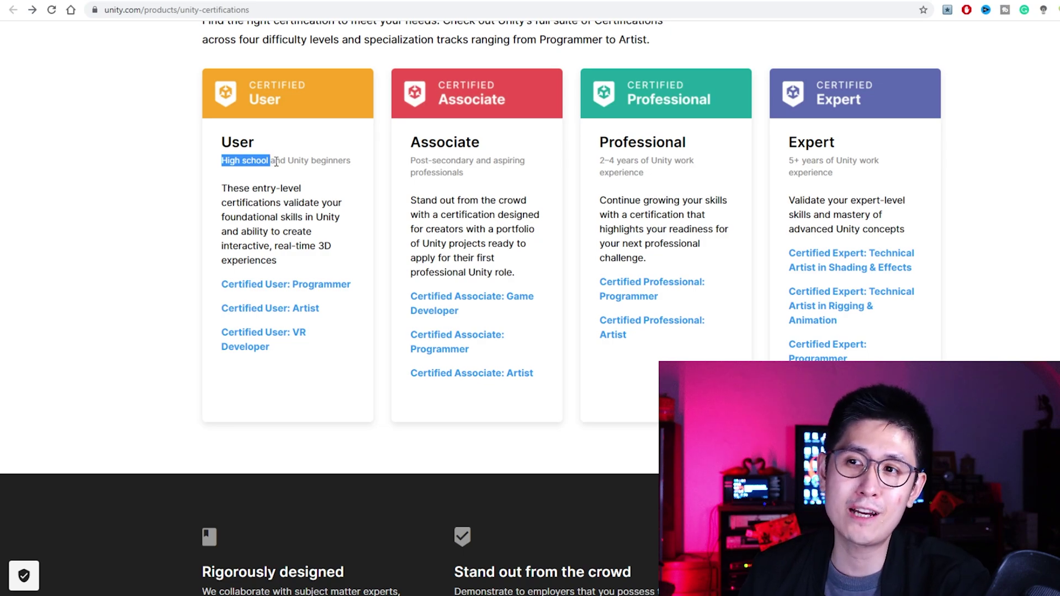
{"action": "left_click", "coordinate": [276, 162]}
{"action": "scroll", "coordinate": [327, 123], "scroll_direction": "up", "scroll_amount": 1}
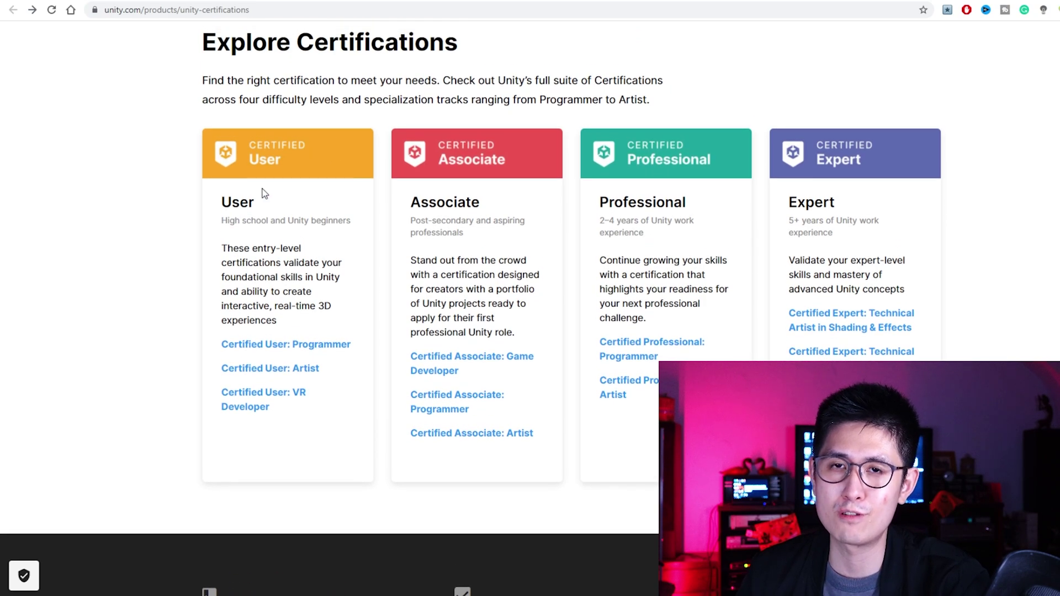
{"action": "scroll", "coordinate": [271, 182], "scroll_direction": "up", "scroll_amount": 2}
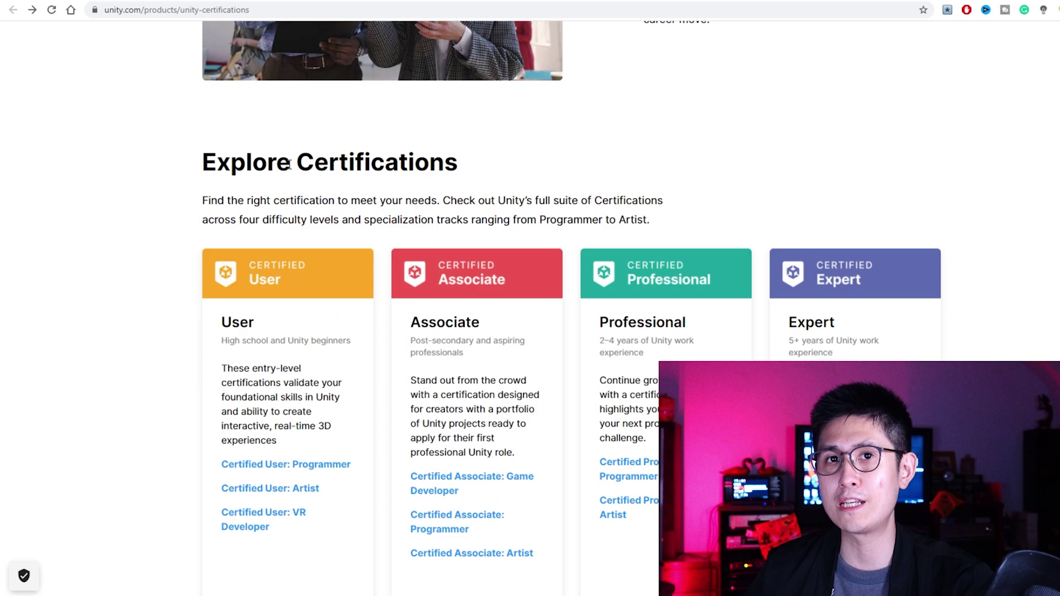
{"action": "scroll", "coordinate": [289, 158], "scroll_direction": "down", "scroll_amount": 2}
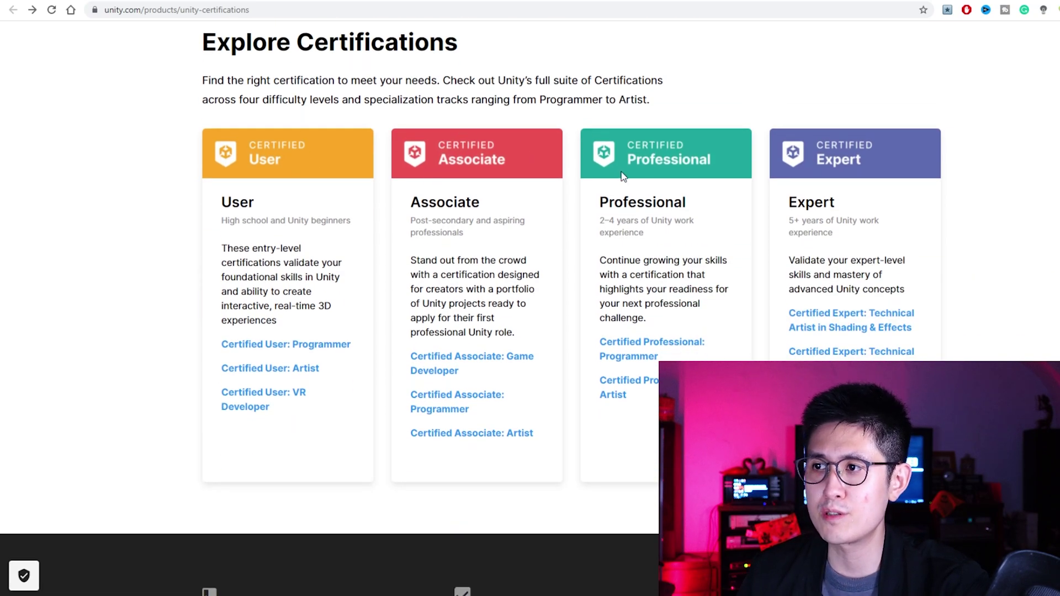